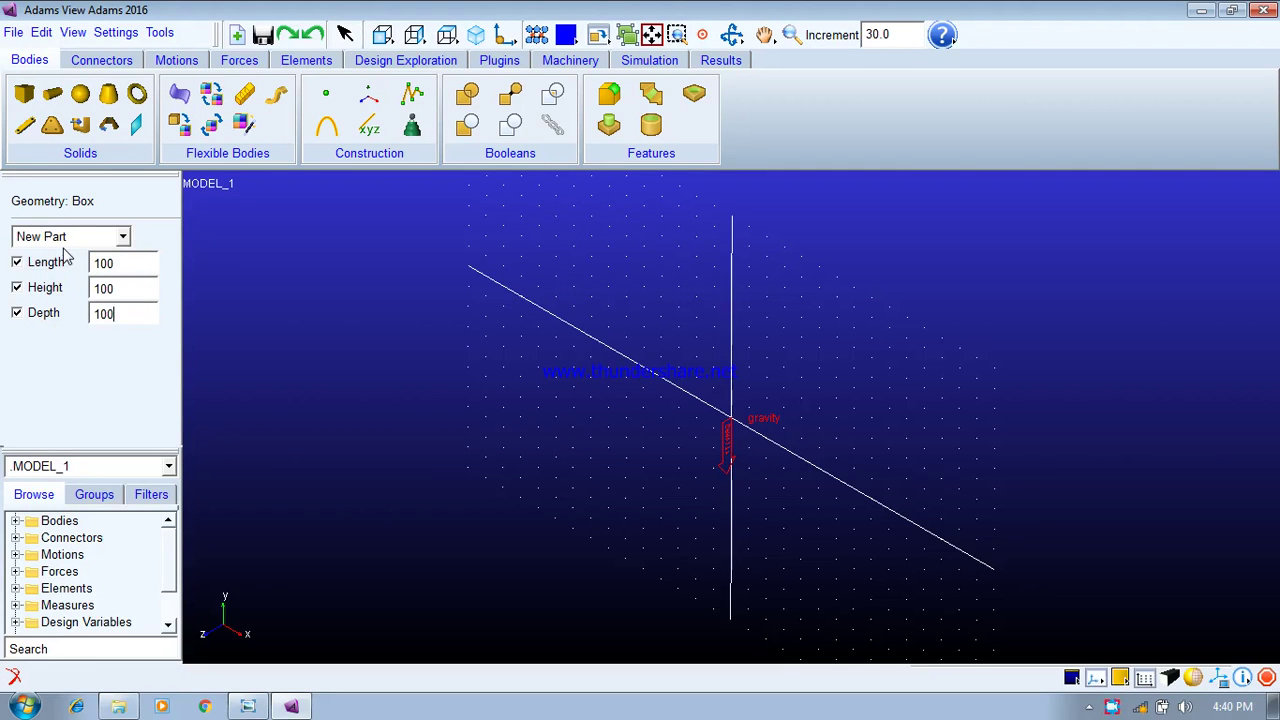
Place a 100 x 100 x 100 box as a new part with its corner at -50, -50, 0, and rename the part M1
click(726, 432)
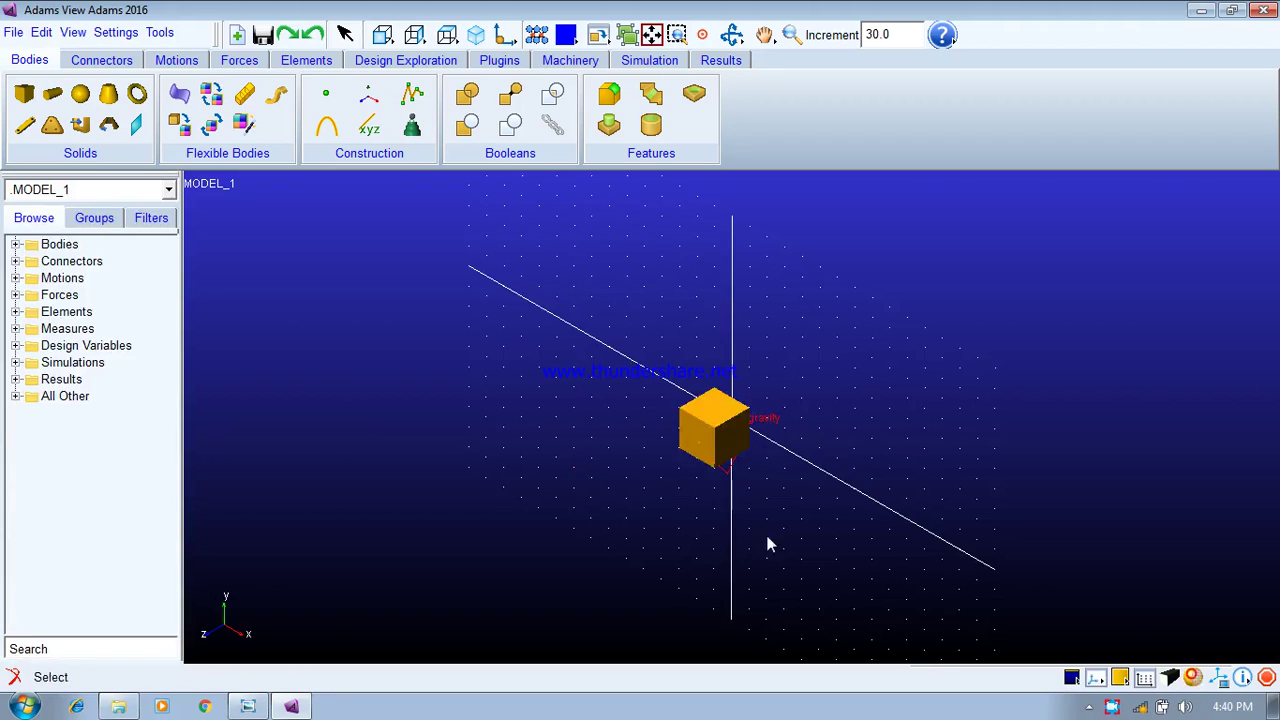
click(15, 244)
click(92, 262)
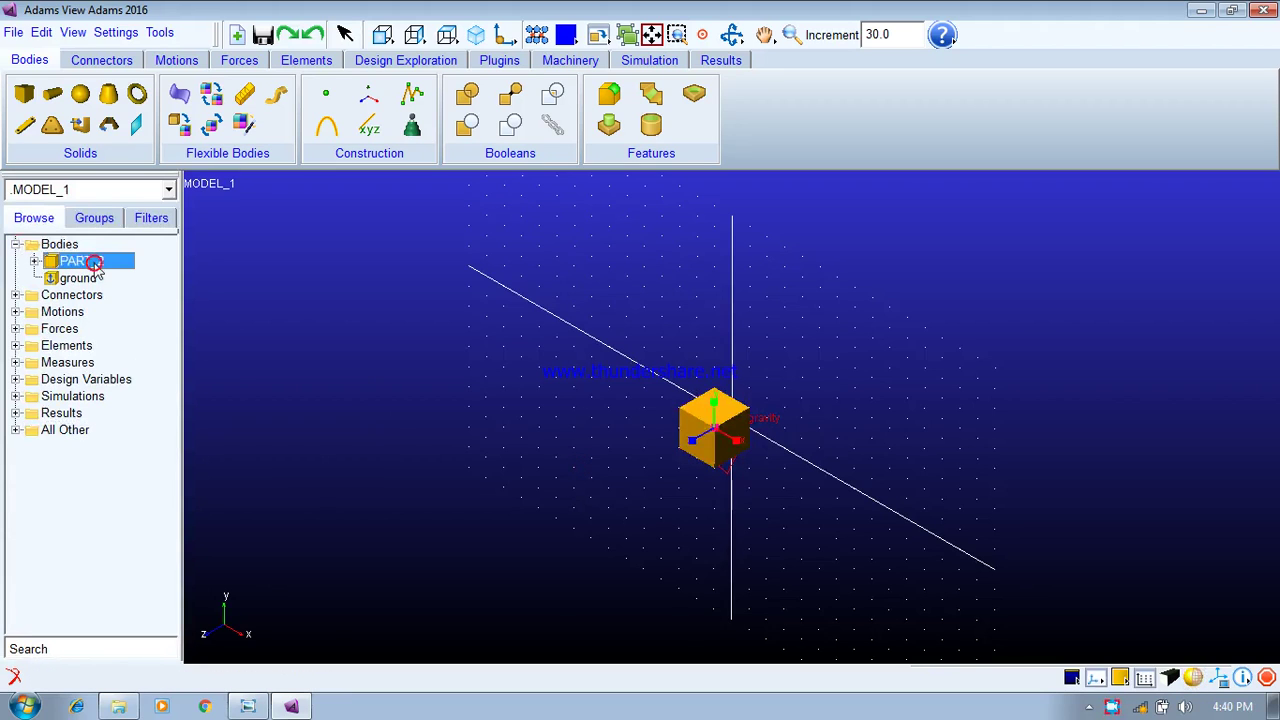
click(97, 262)
text(M)
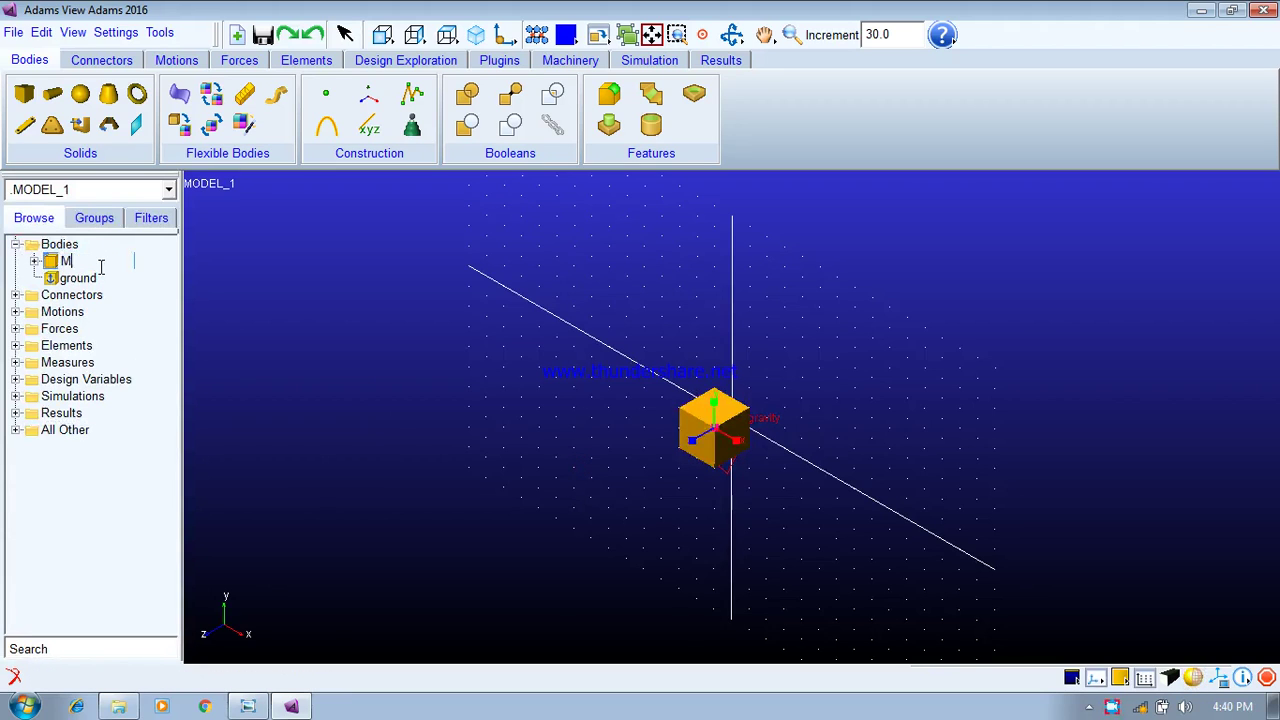
text(1)
key(Return)
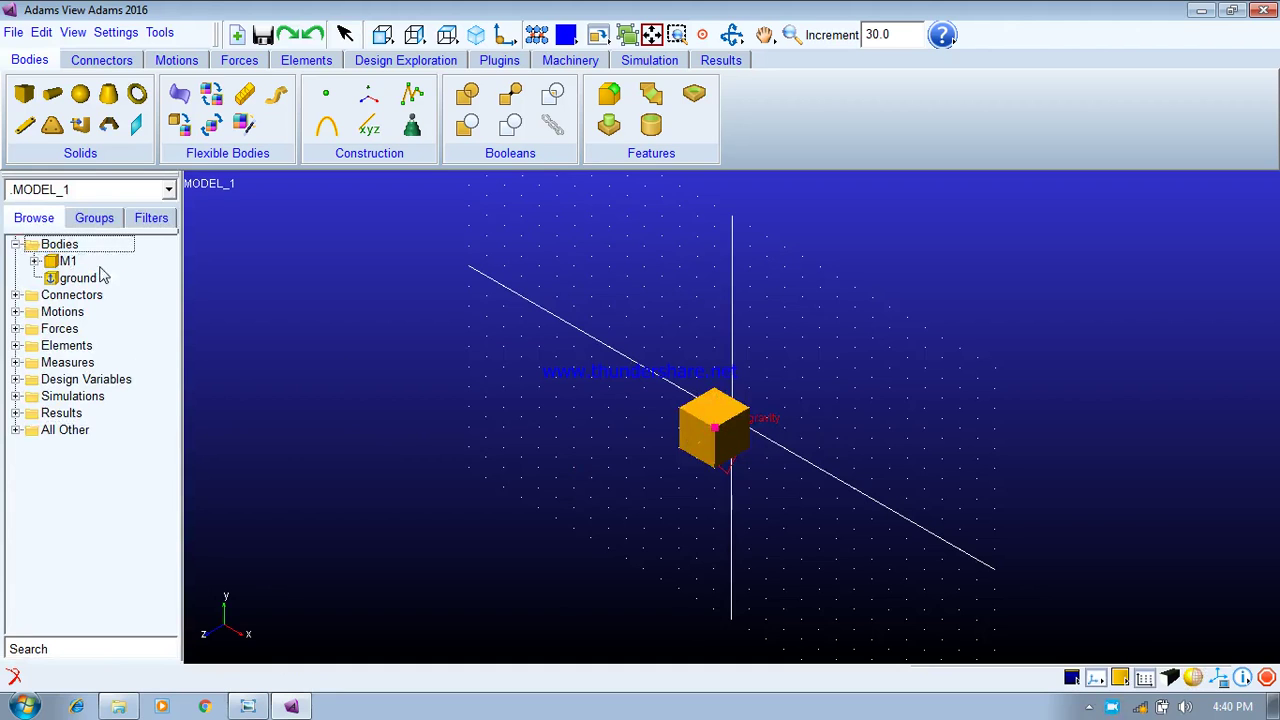
Set the location of M1's MARKER_1 to -50.0, -50.0, -50.0 to centre the box on the origin
click(34, 261)
click(91, 312)
double_click(93, 313)
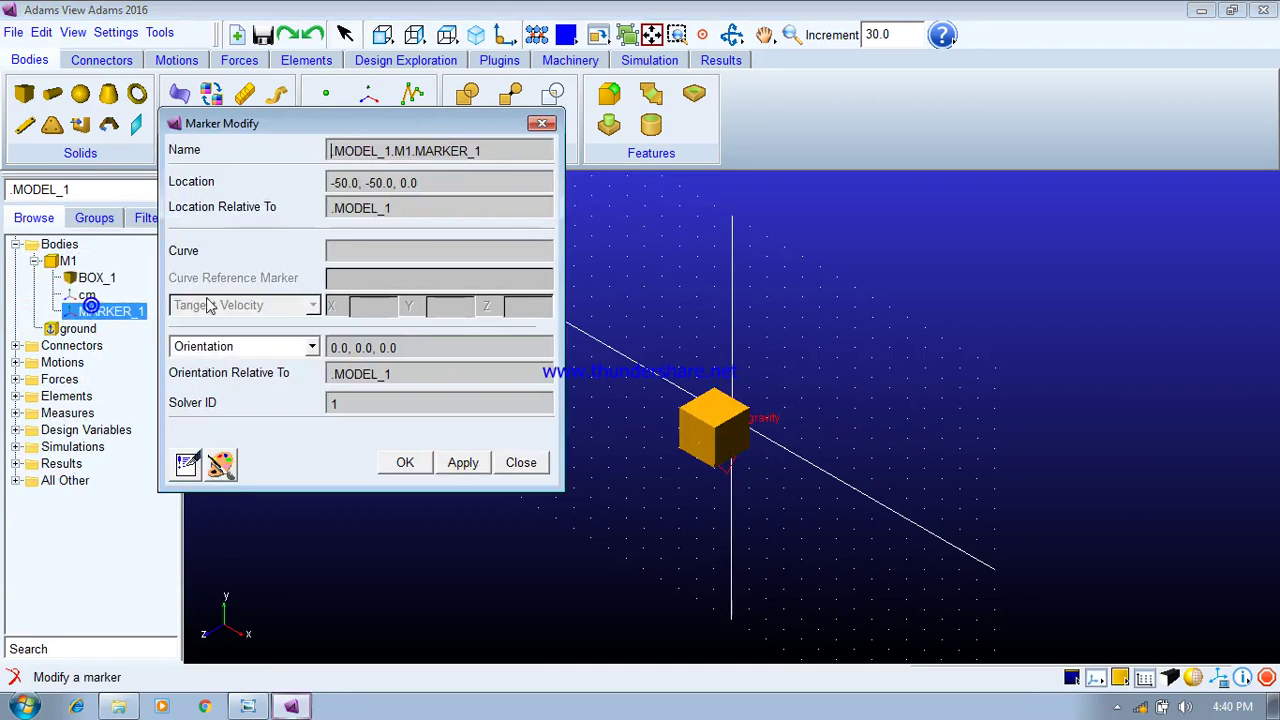
click(402, 182)
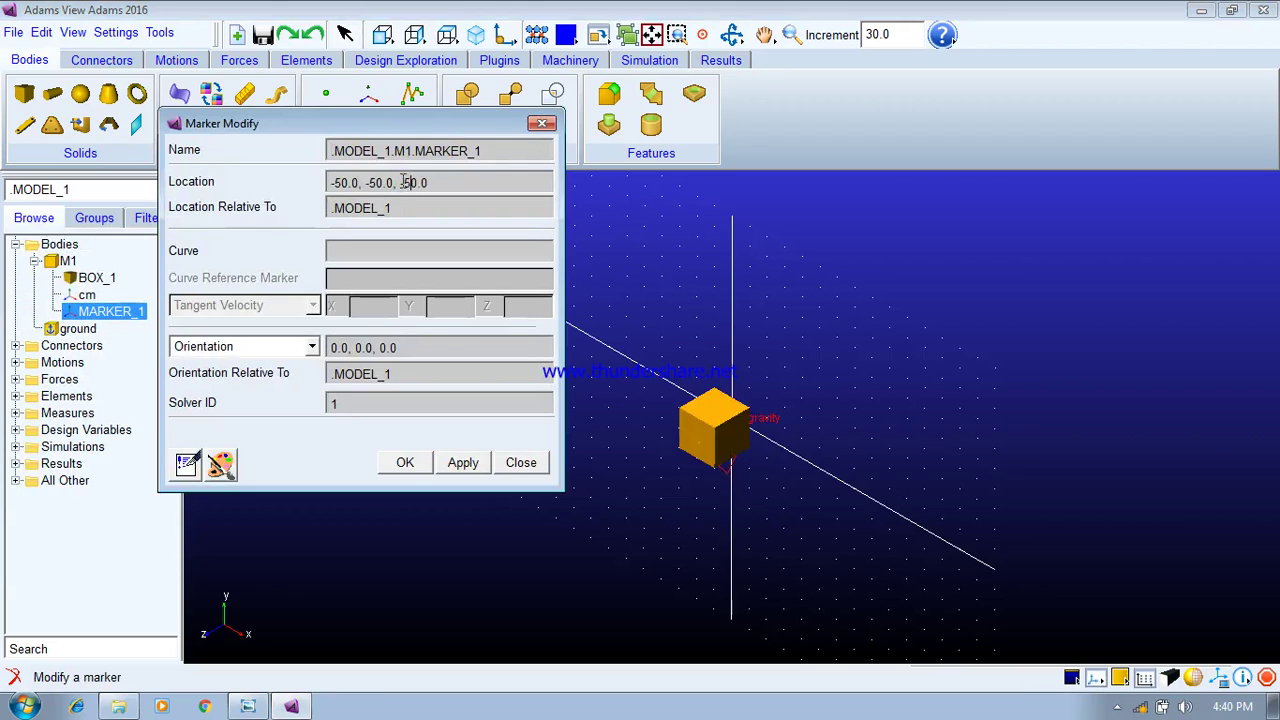
click(405, 462)
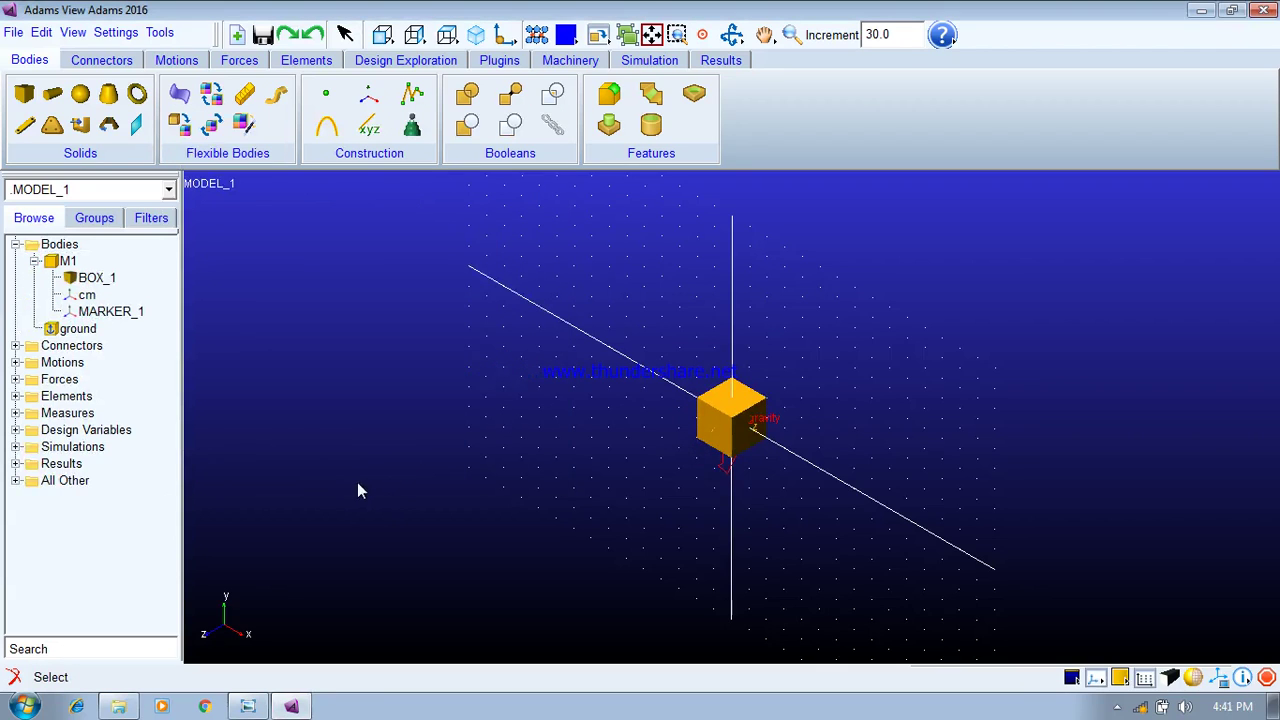
Define the mass of body M1 by User Input and set it to 1 kg
click(100, 250)
double_click(68, 262)
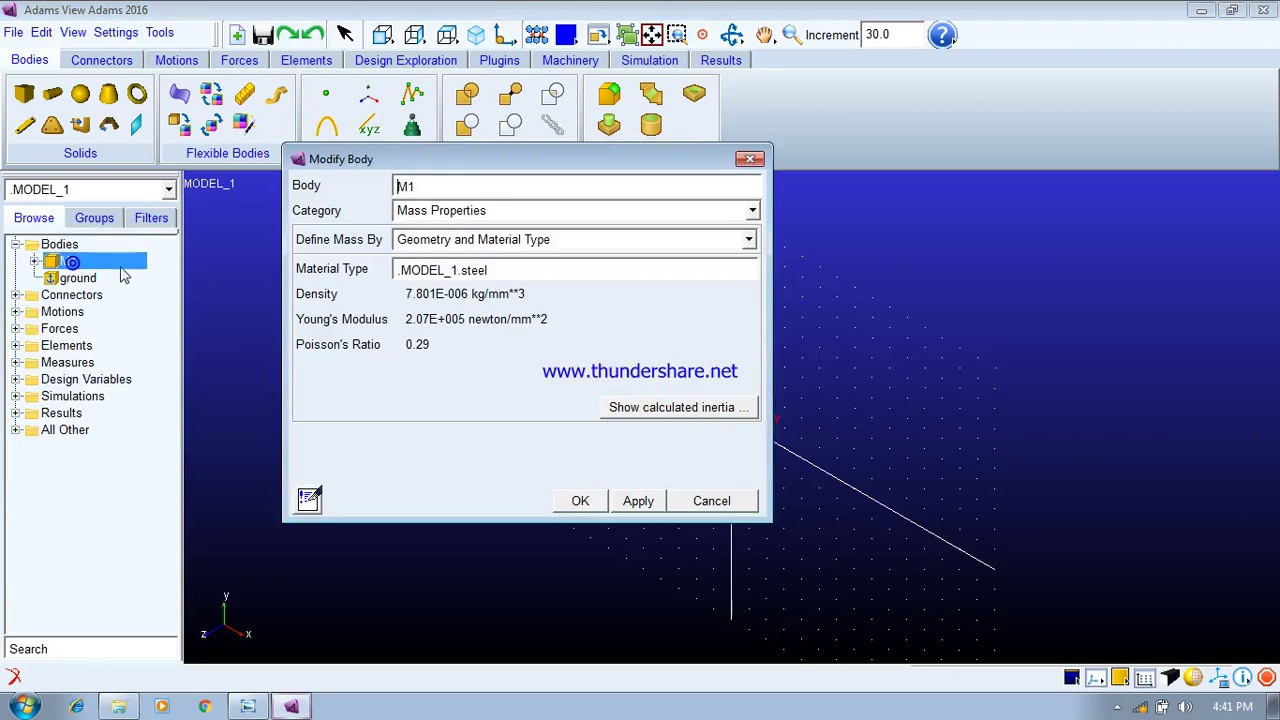
click(452, 243)
click(443, 262)
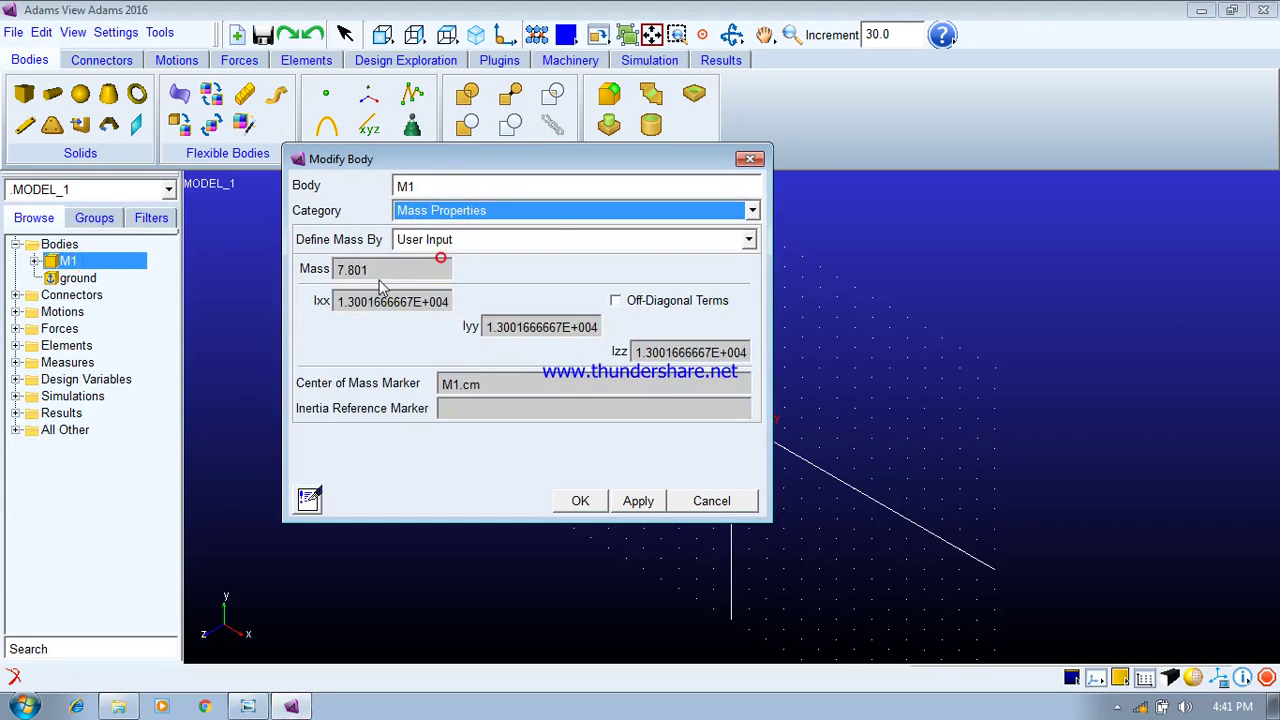
drag(391, 268, 296, 268)
text(1 kg ))
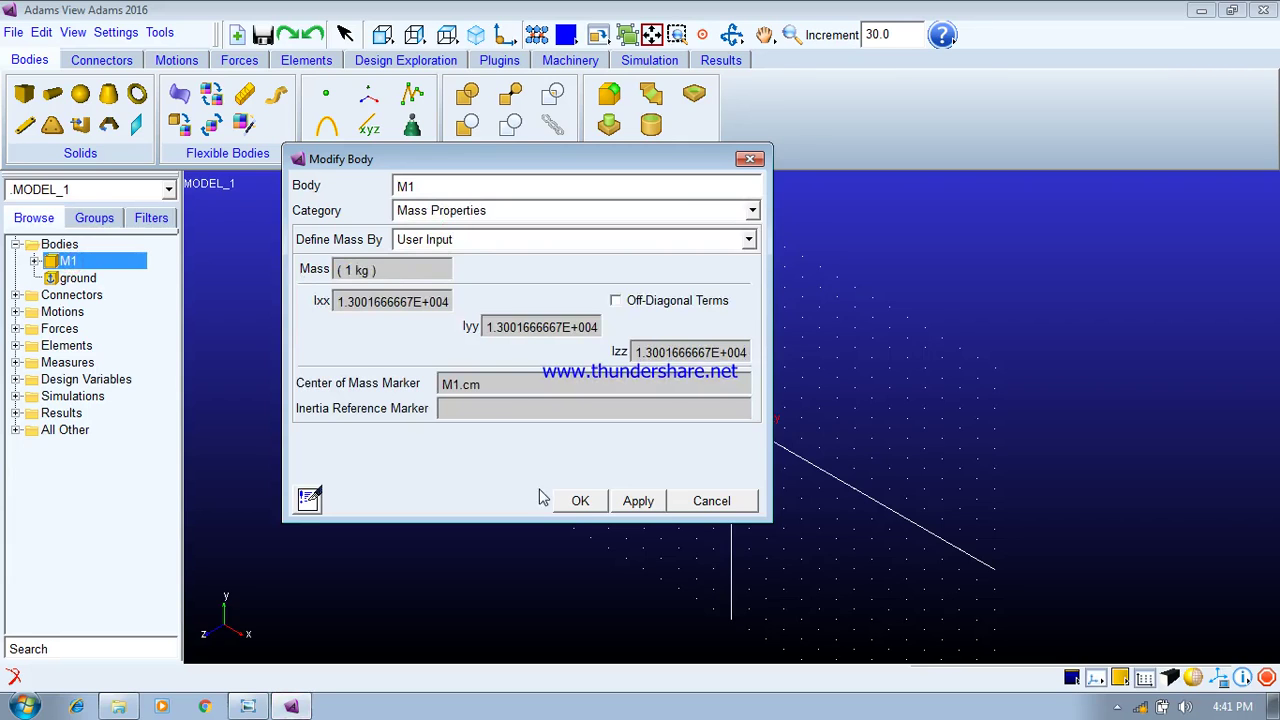
click(590, 507)
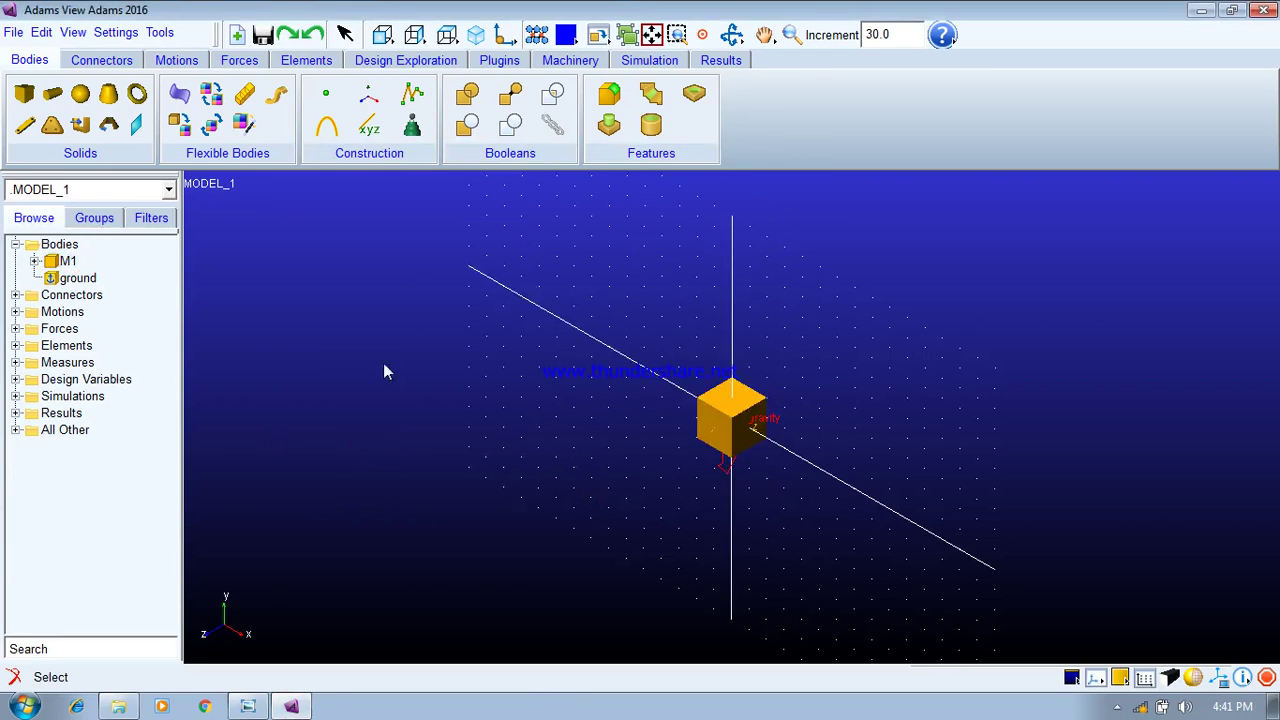
Create a second 100 x 100 x 100 box as a new part below M1, with its corner at -50.0, -400.0, 0.0
click(24, 95)
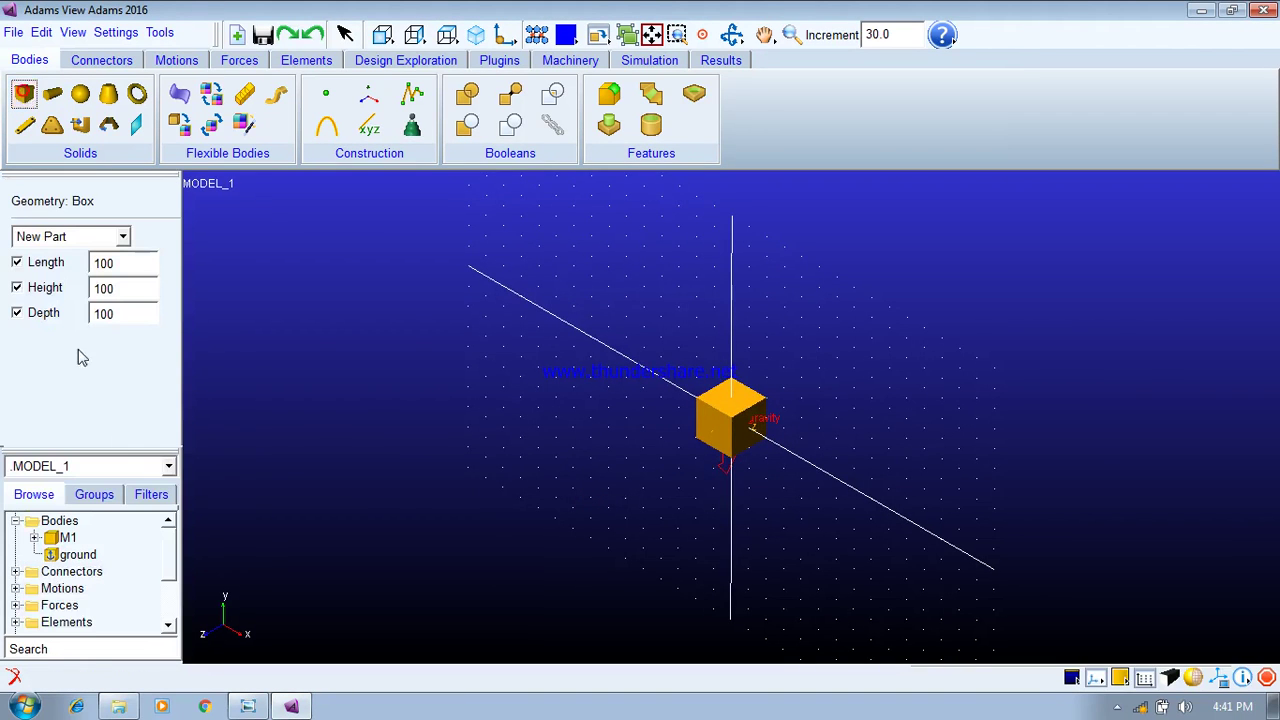
click(382, 34)
right_click(714, 612)
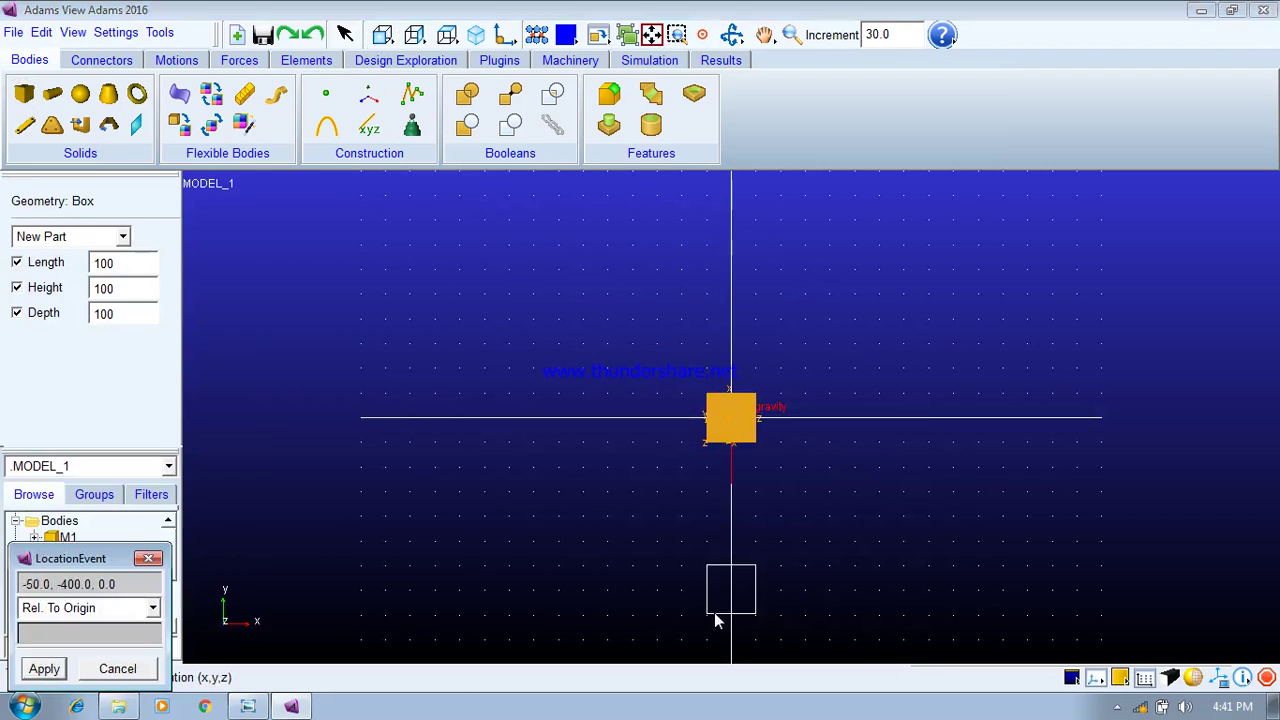
click(714, 612)
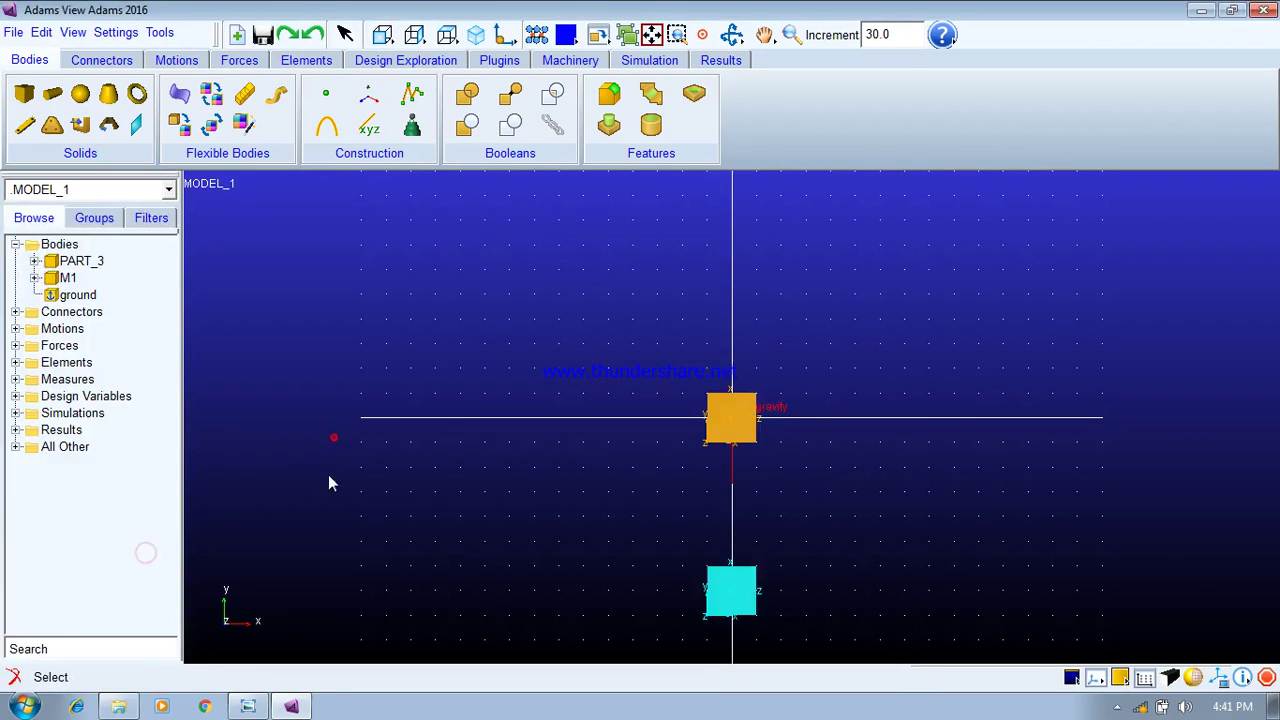
click(475, 34)
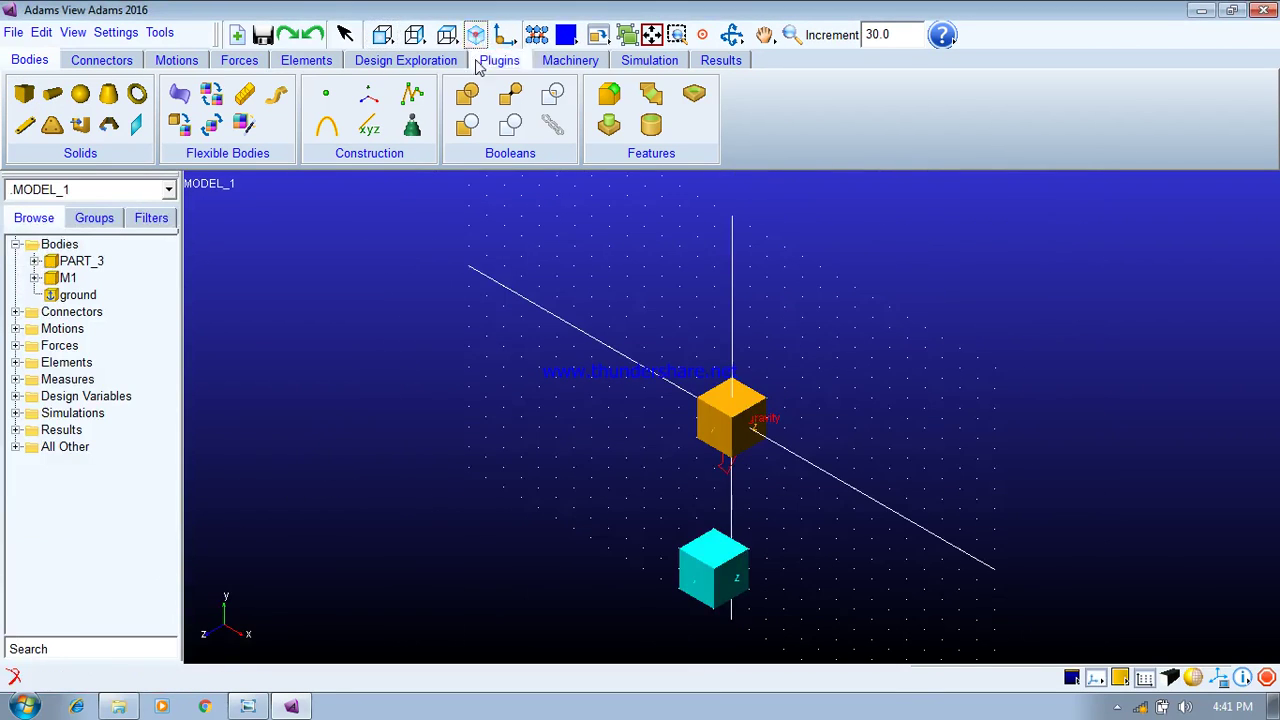
Rename the lower box's part M2 and set its MARKER_2 location to -50.0, -400.0, -50.0
click(90, 266)
click(100, 266)
text(M)
key(Return)
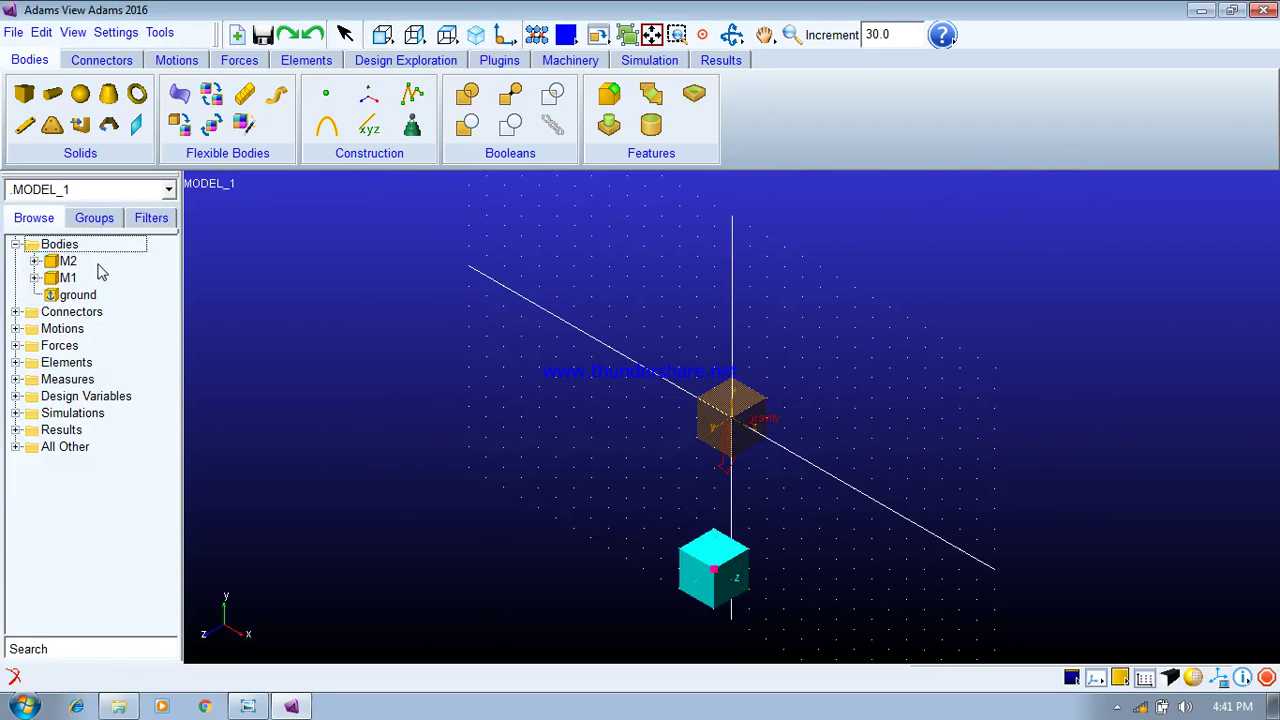
click(34, 261)
double_click(102, 311)
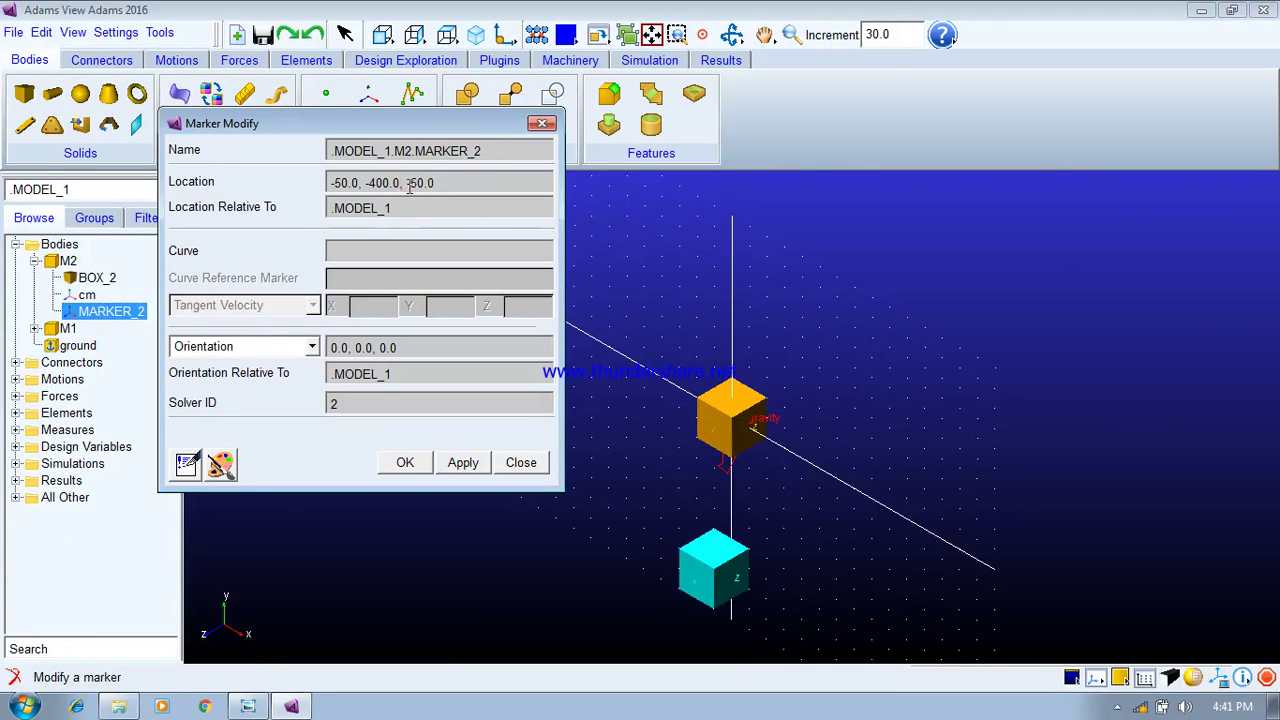
click(405, 462)
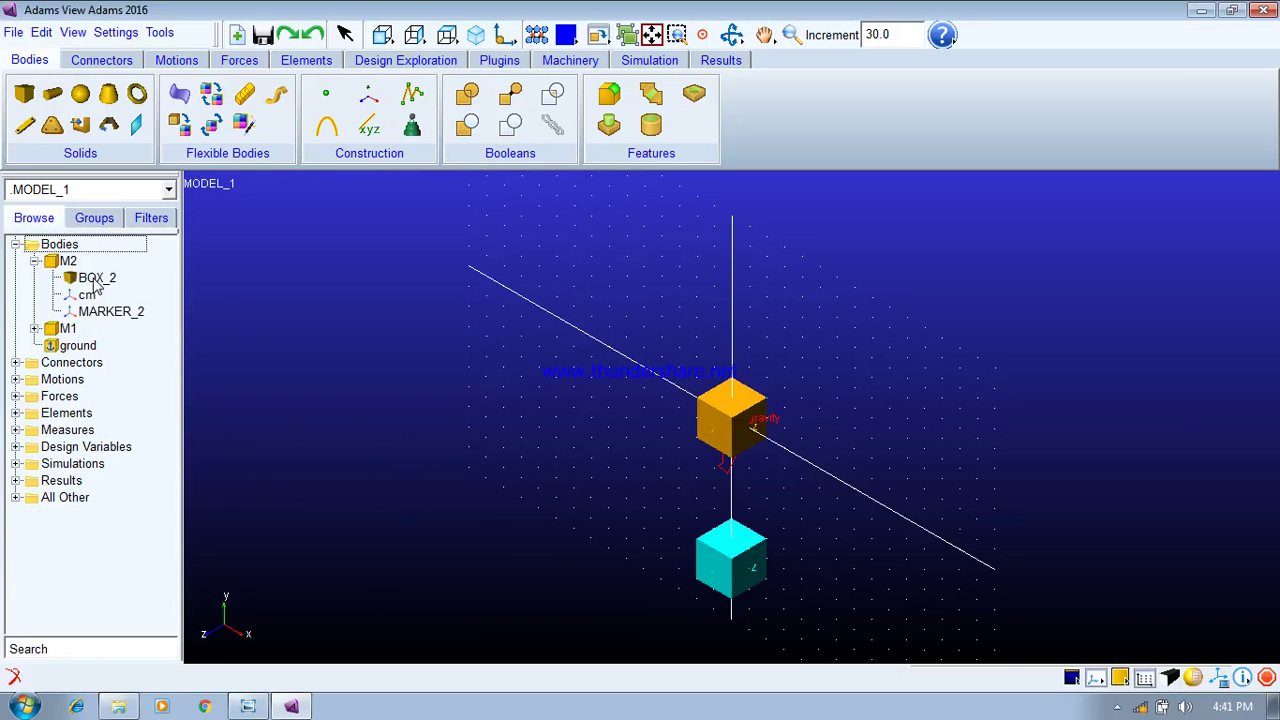
Define the mass of body M2 by User Input and set it to 1 kg
double_click(67, 261)
click(436, 240)
click(428, 262)
double_click(400, 269)
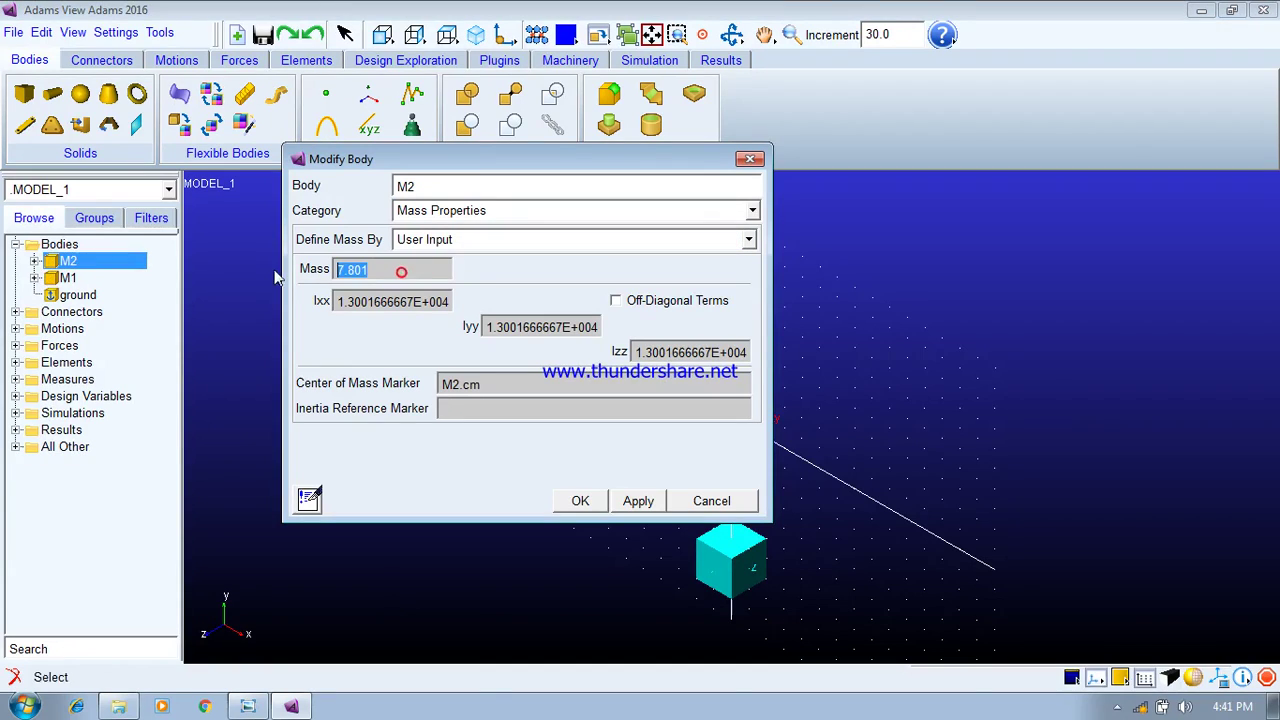
text(1 kg)
click(577, 500)
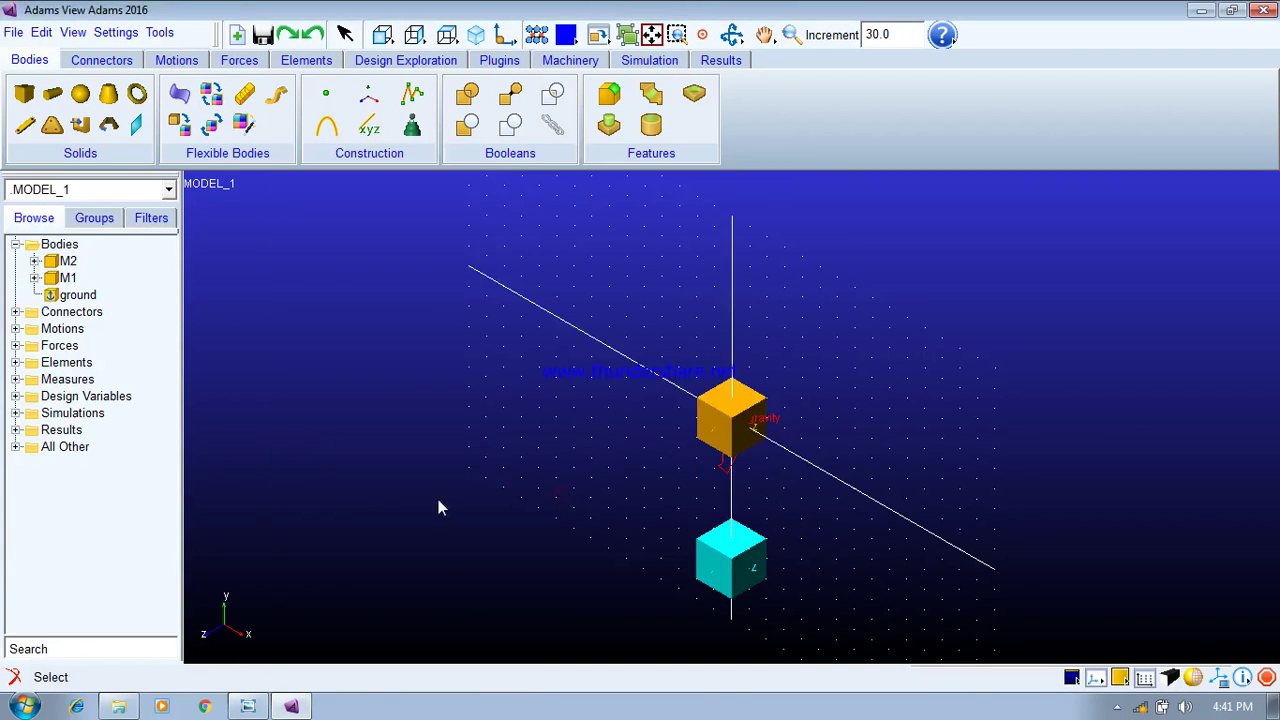
Create a spring with K 900 and C 100 from vertex M1.BOX_1.V11 on top of M1 up to the ground point 0.0, 300, 0.0
click(385, 36)
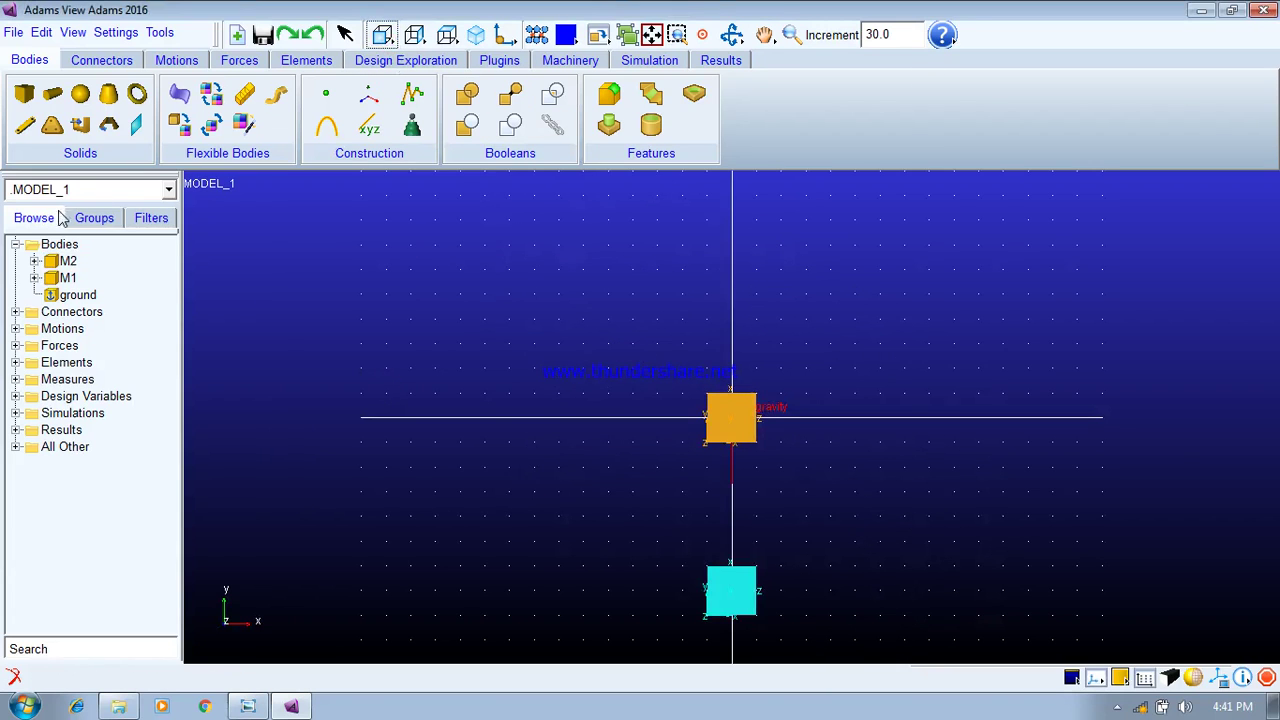
click(238, 61)
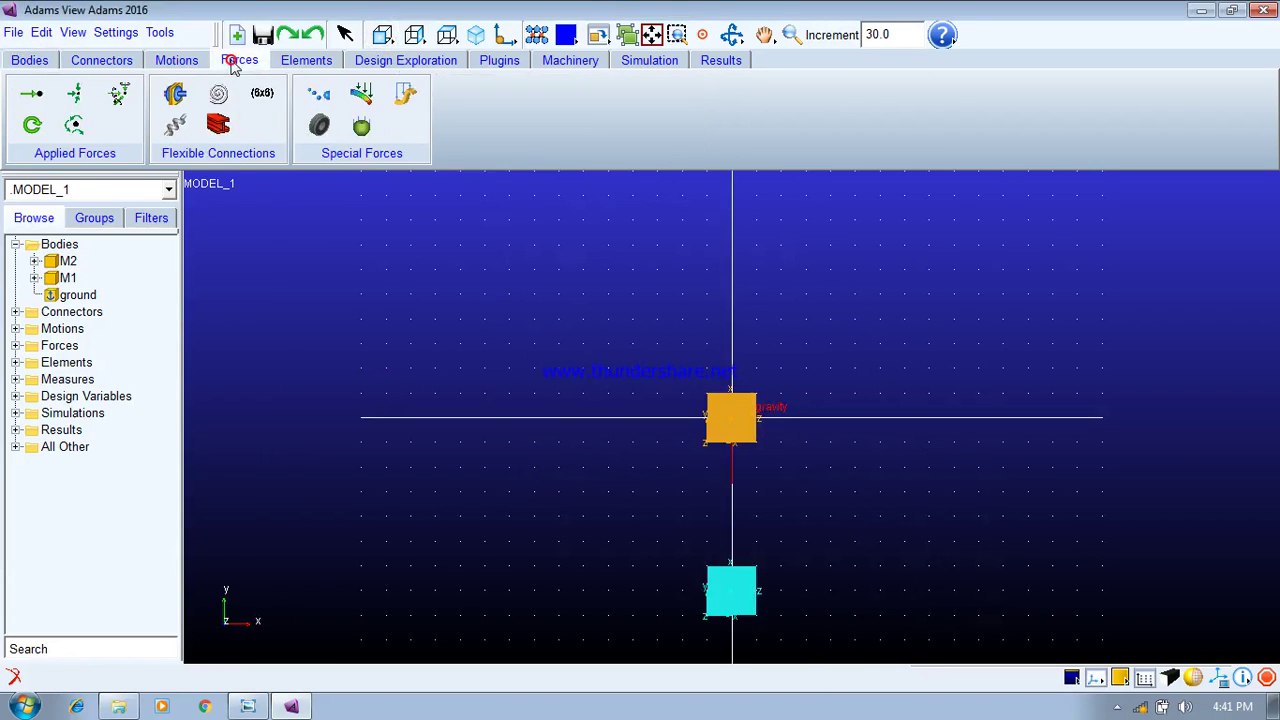
click(177, 127)
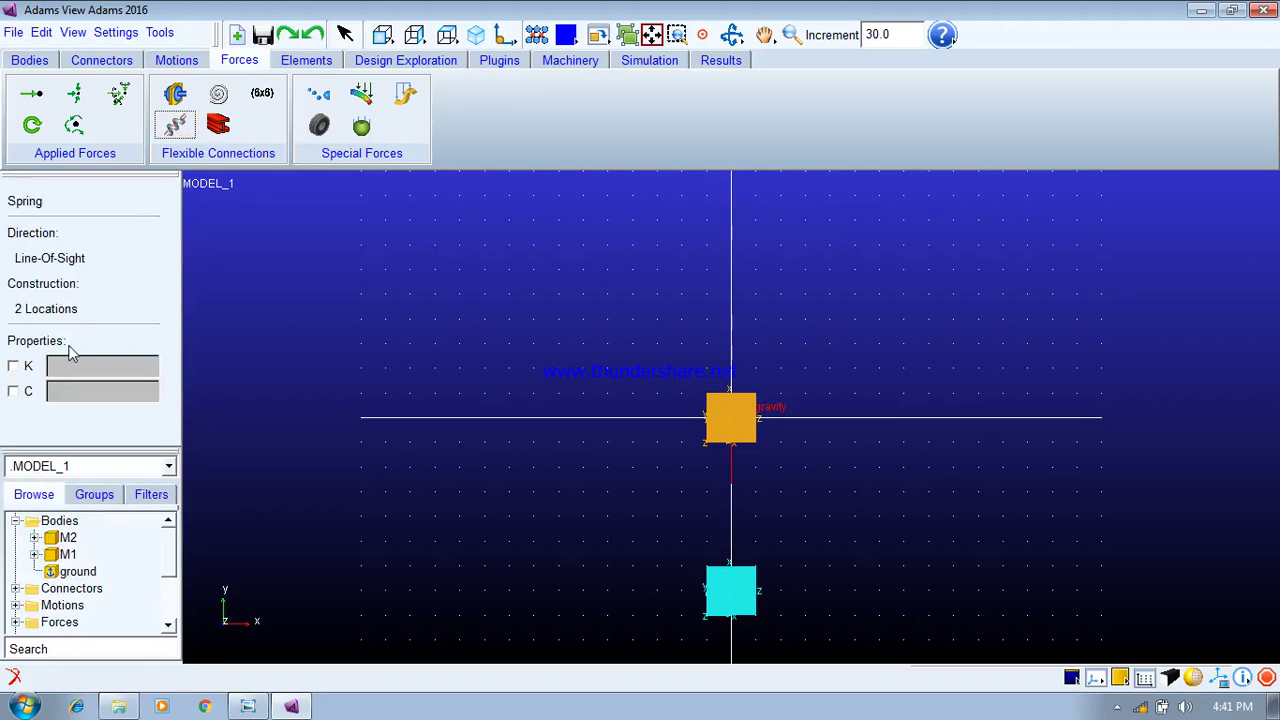
click(12, 365)
click(13, 391)
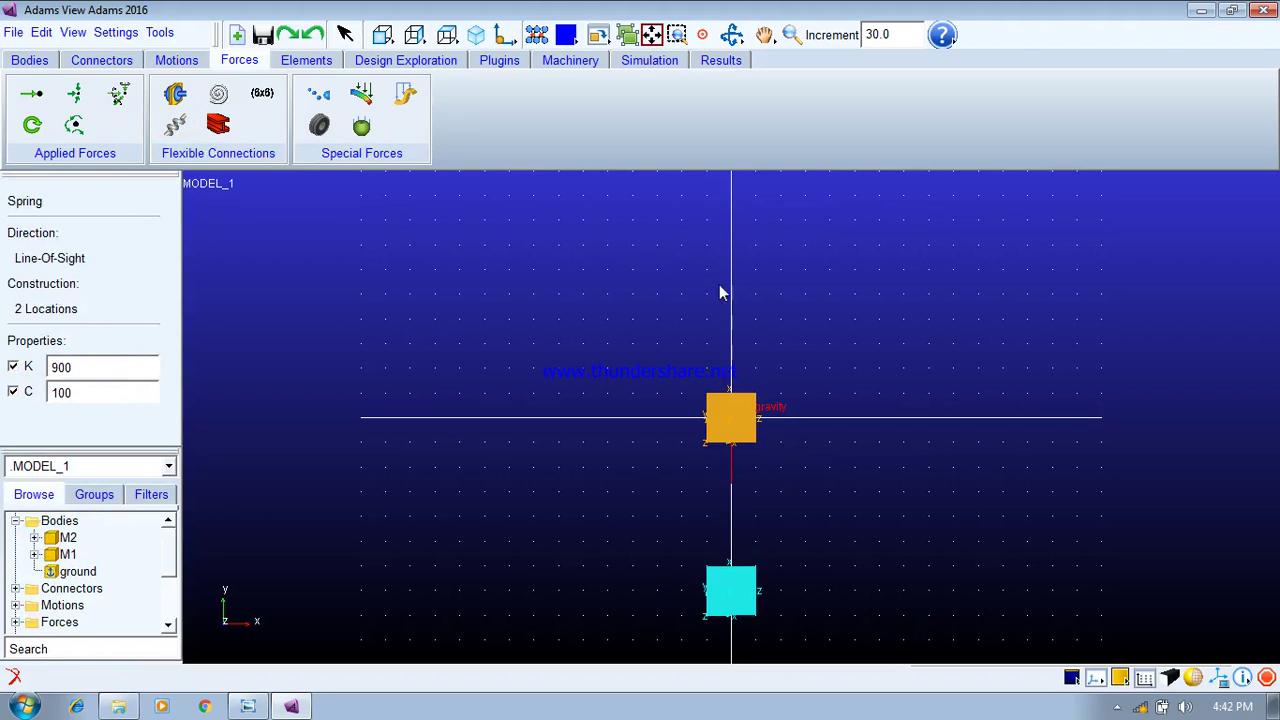
right_click(735, 395)
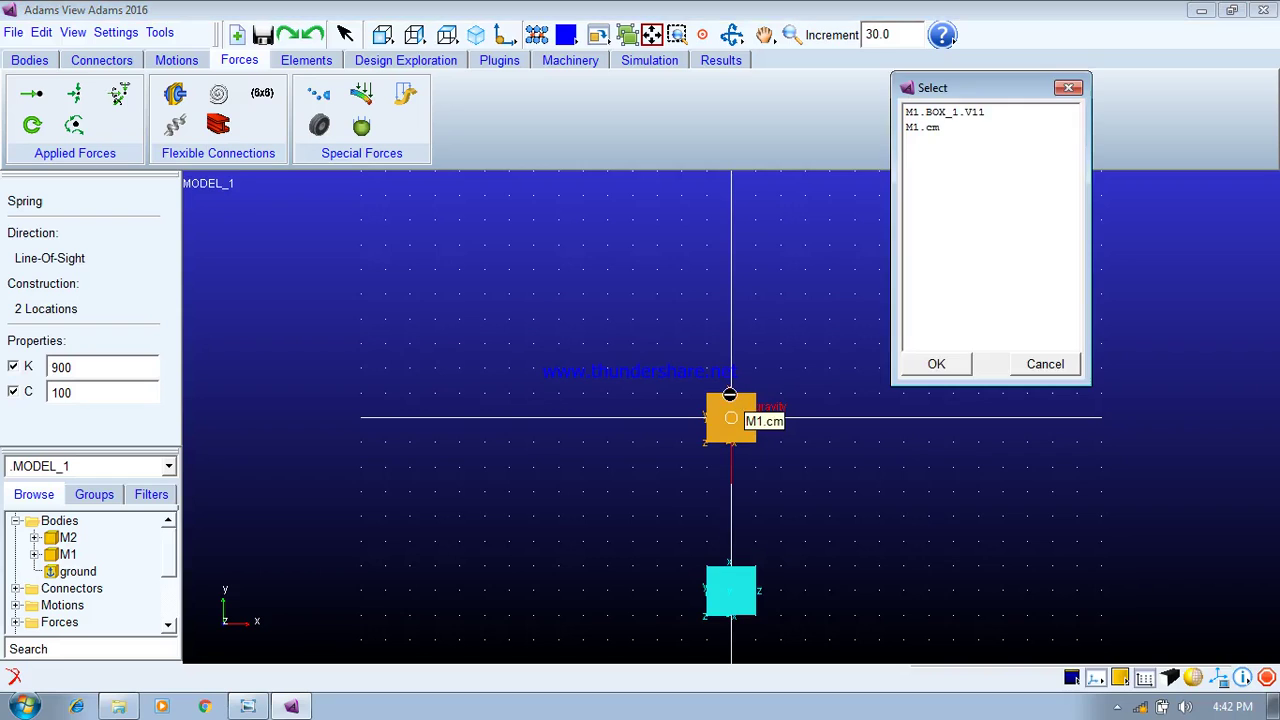
click(917, 113)
click(940, 364)
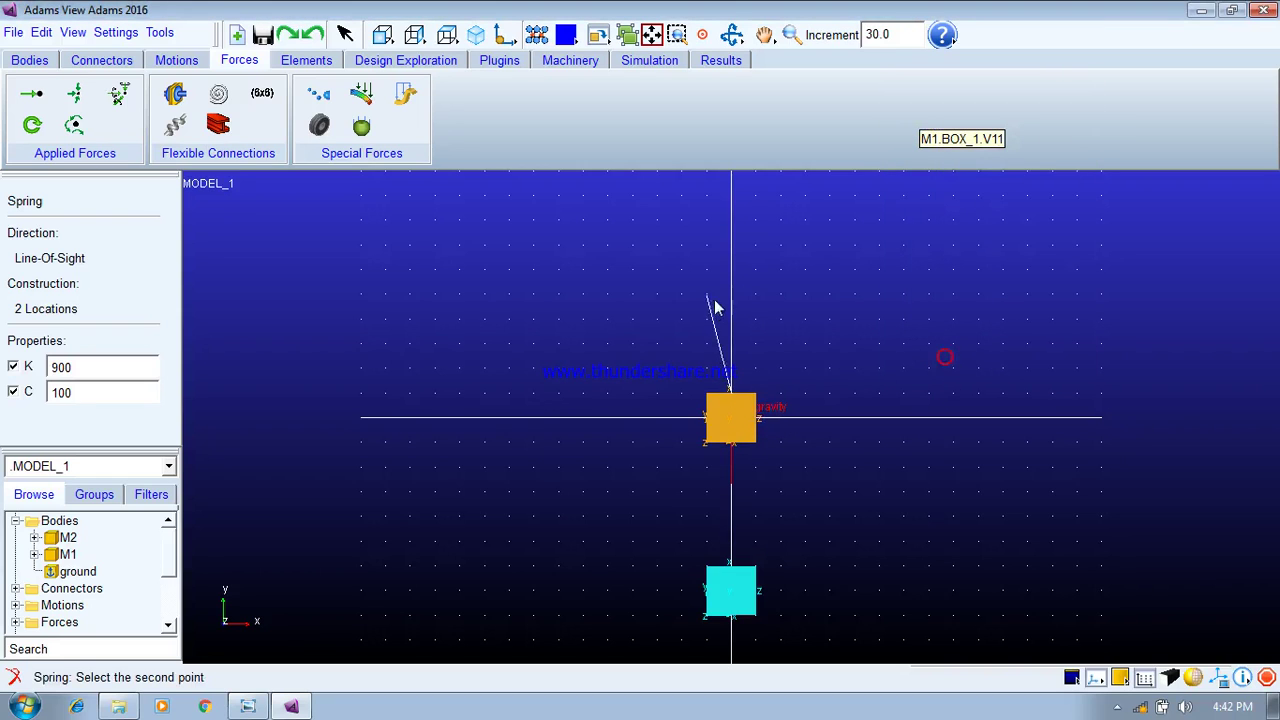
right_click(736, 285)
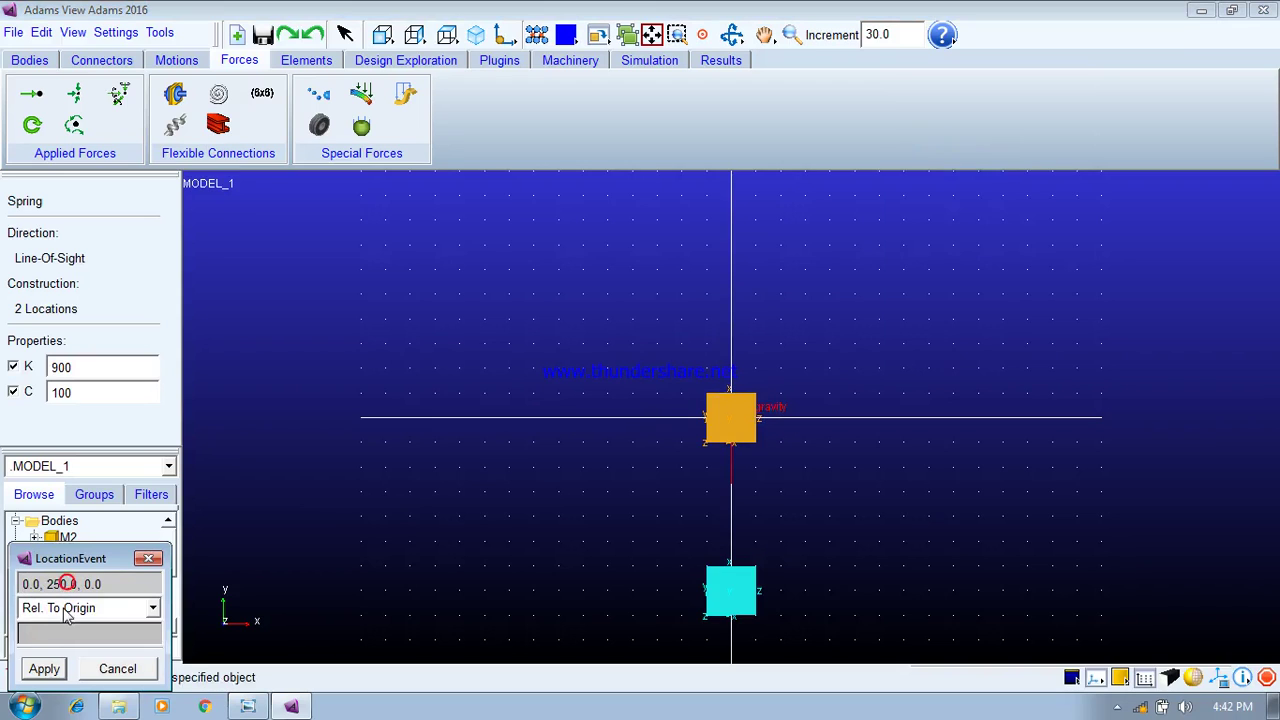
key(BackSpace)
key(BackSpace)
key(BackSpace)
text(300)
click(44, 668)
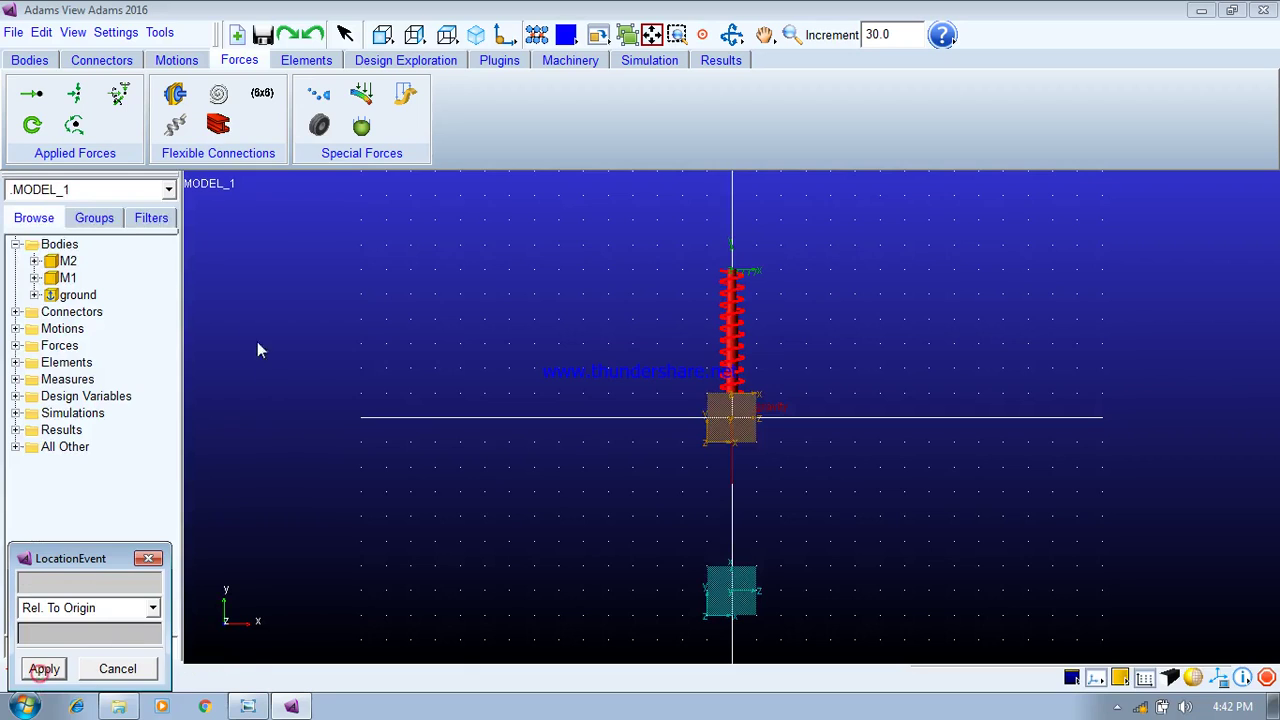
Start a two-location spring with K 900 and C 100 from vertex M2.BOX_2.V11 on top of M2
click(175, 124)
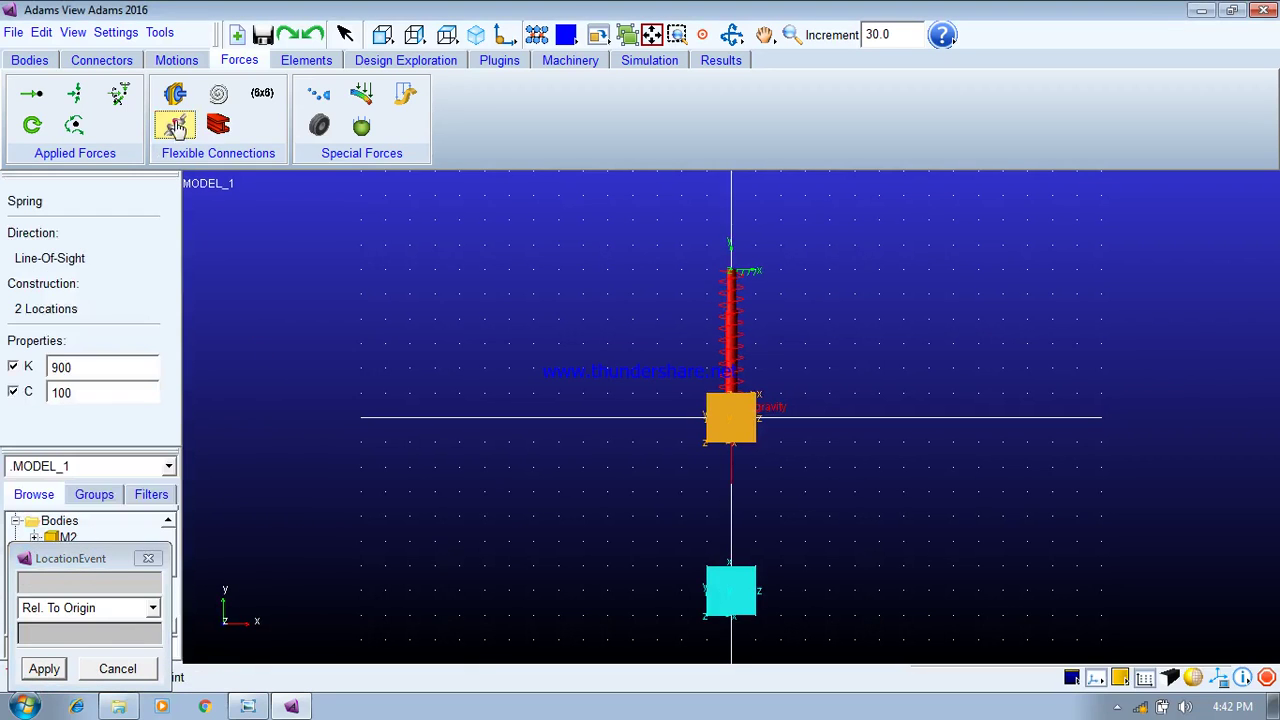
right_click(729, 572)
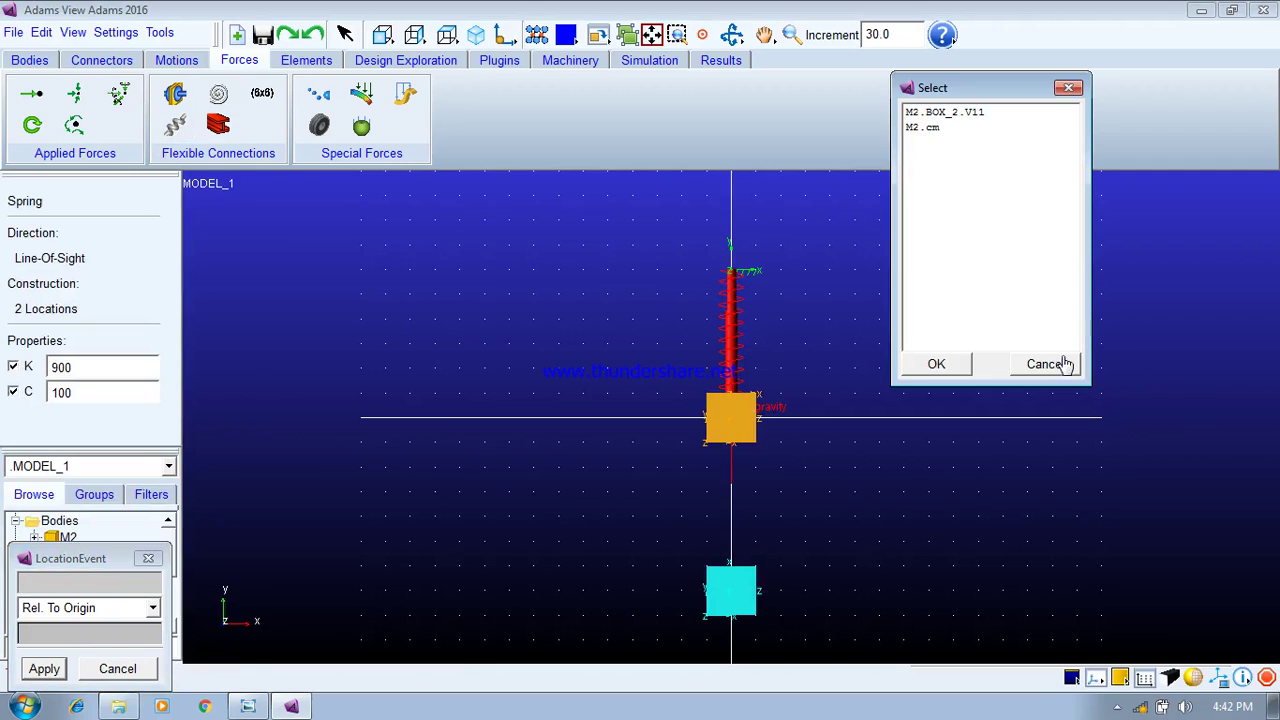
click(933, 113)
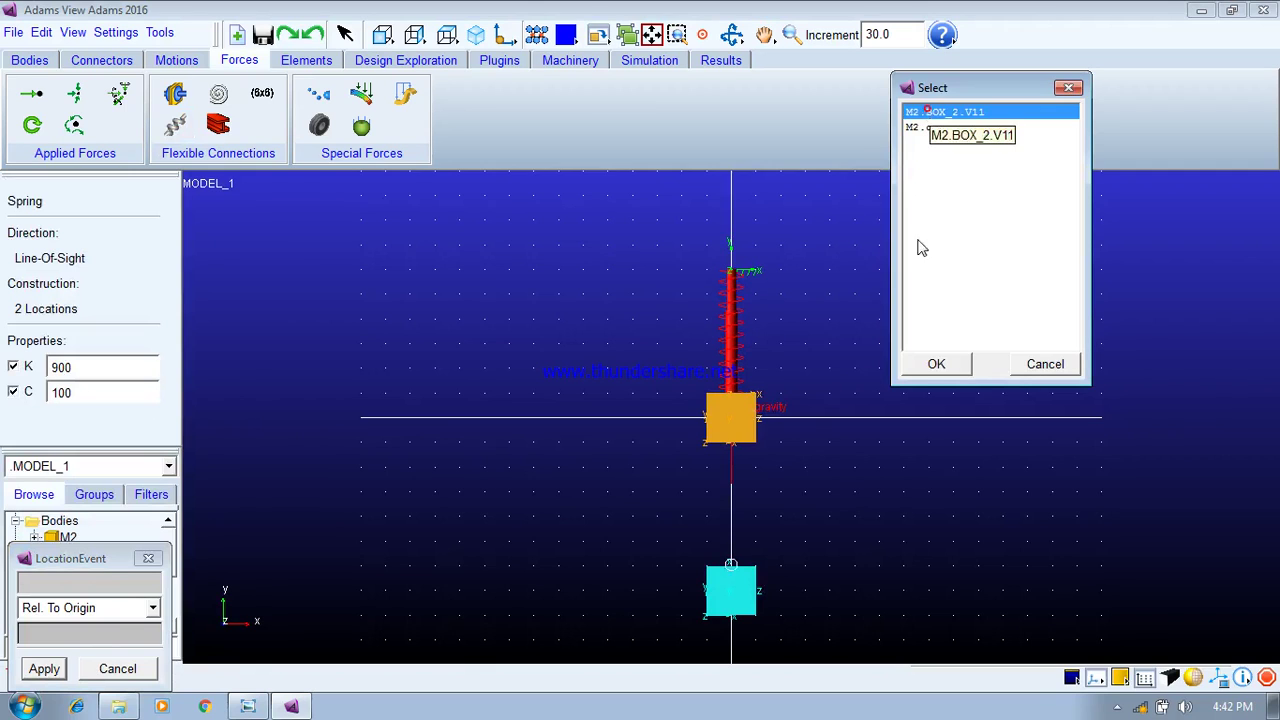
click(936, 364)
right_click(731, 443)
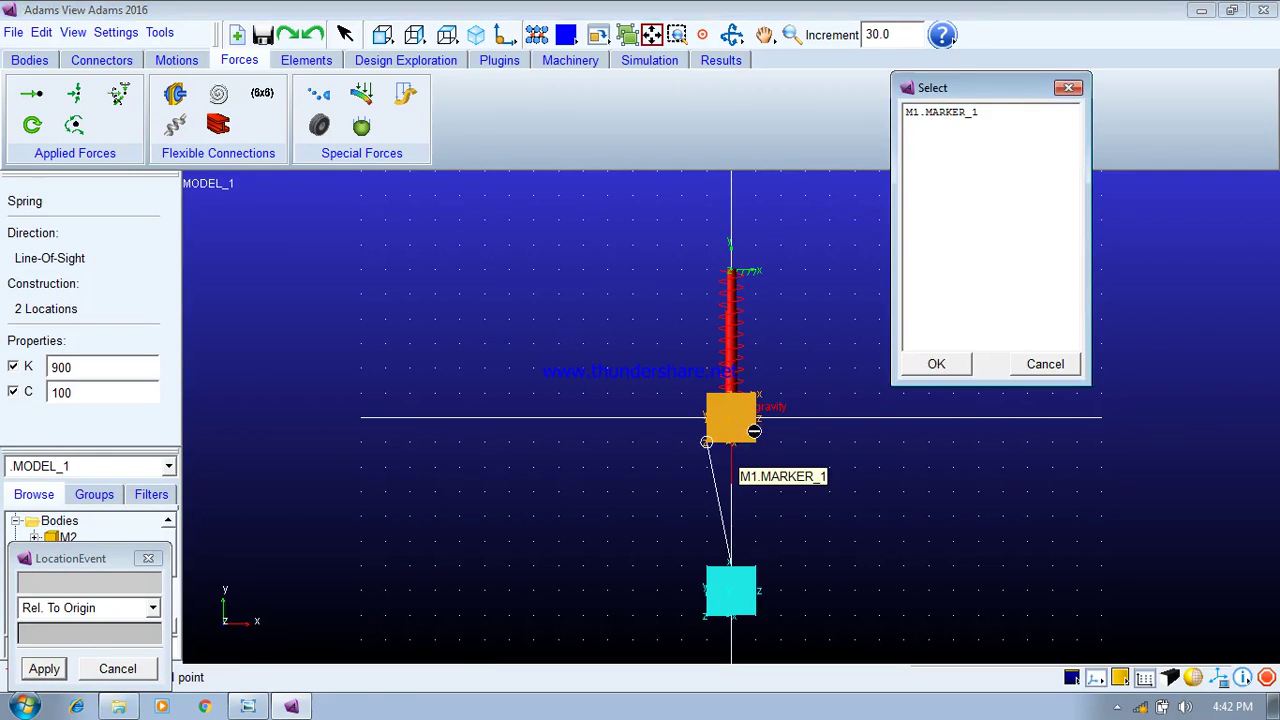
click(958, 117)
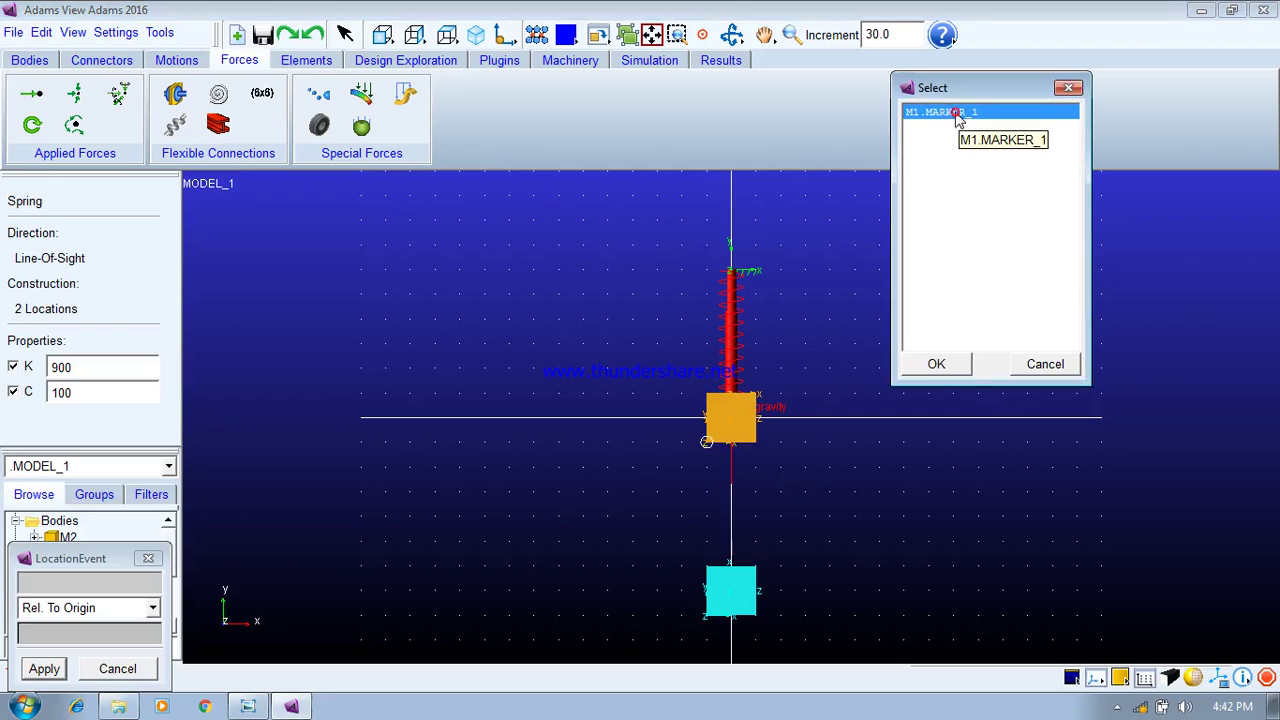
click(1040, 365)
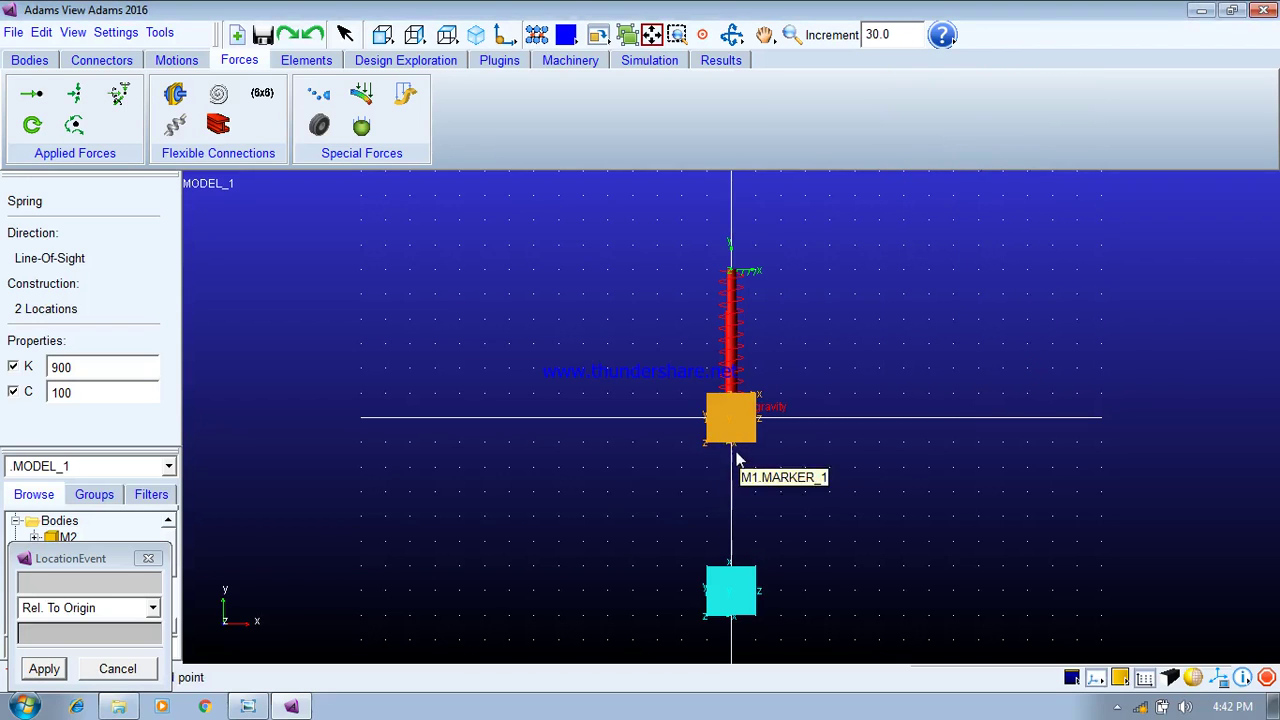
click(736, 458)
click(155, 674)
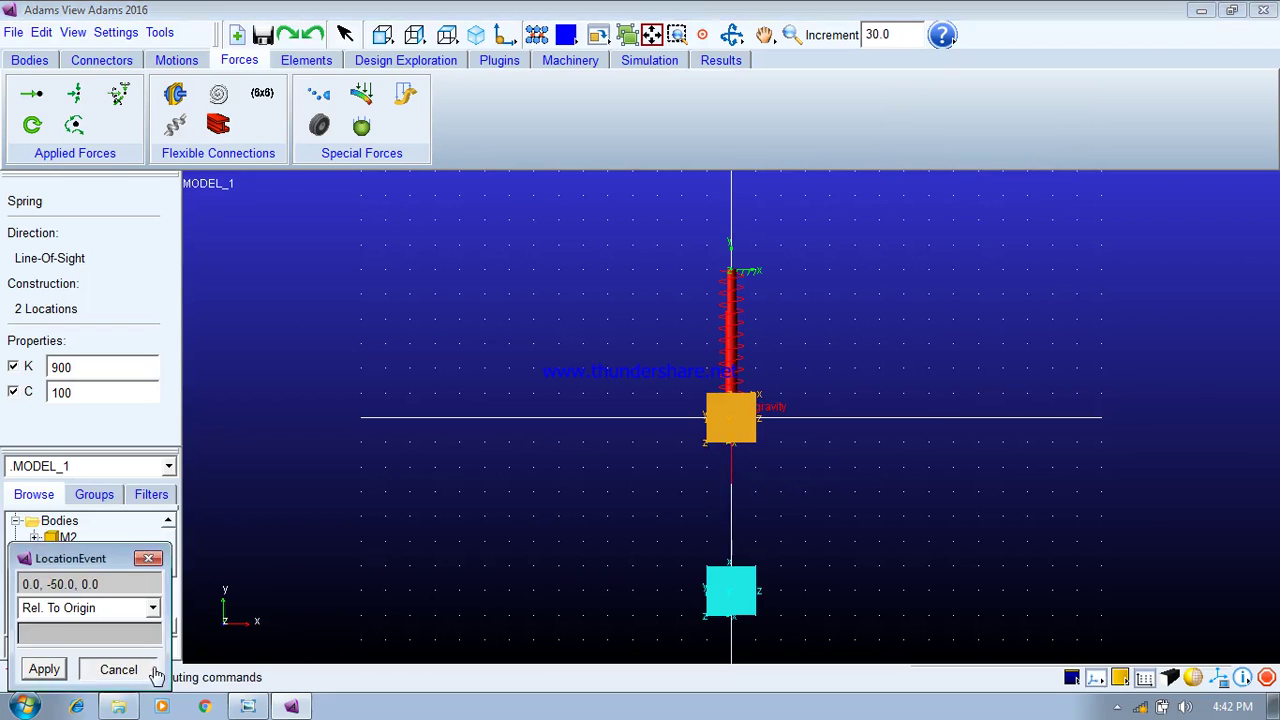
right_click(745, 455)
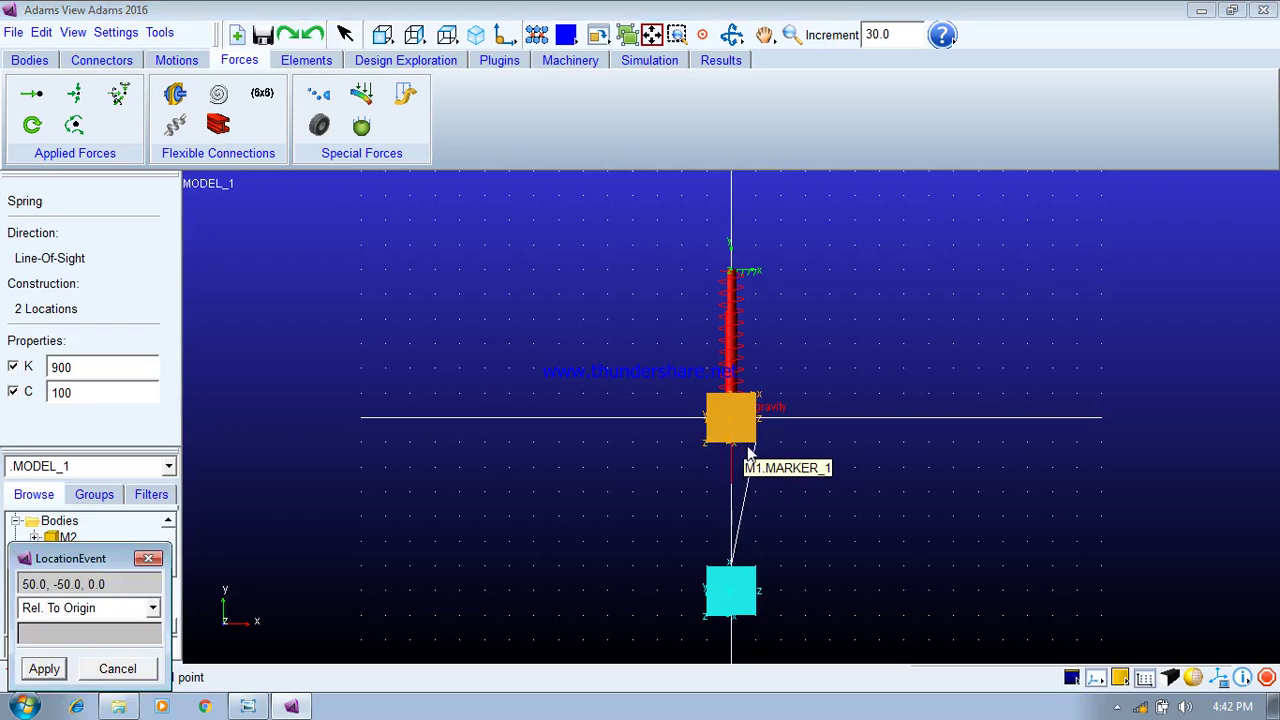
click(143, 557)
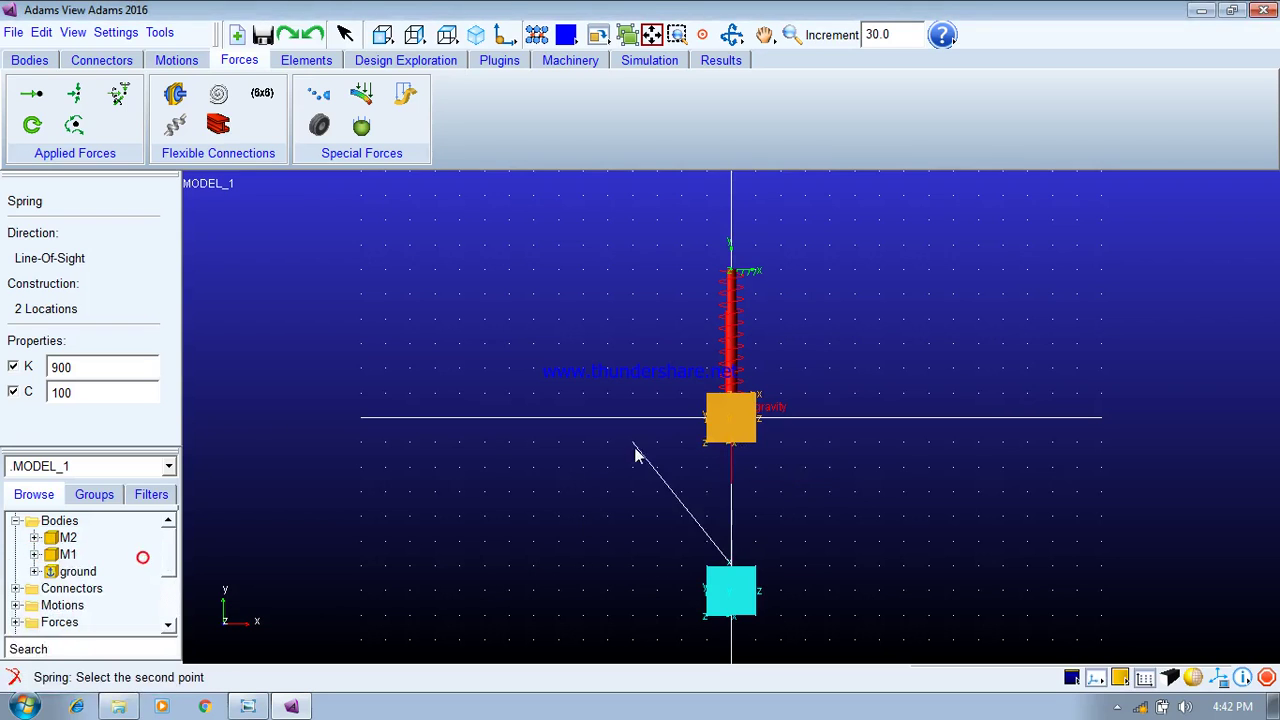
right_click(736, 440)
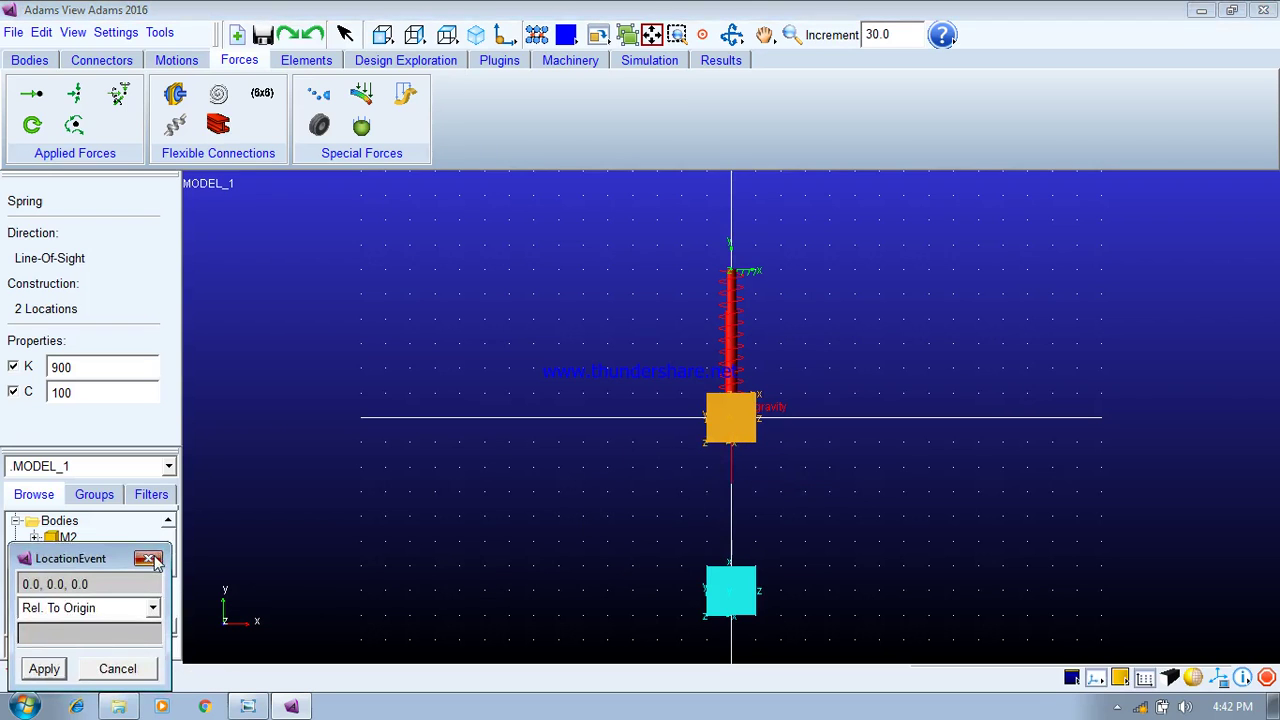
click(150, 557)
right_click(727, 457)
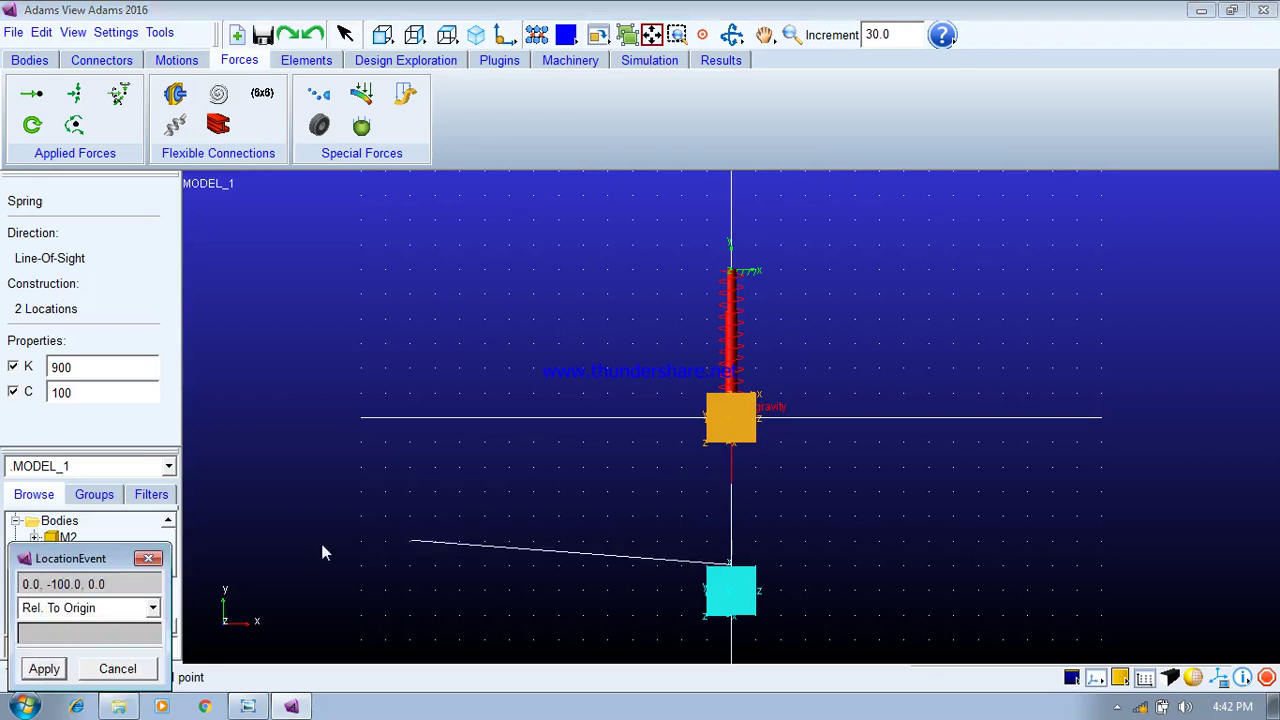
click(150, 557)
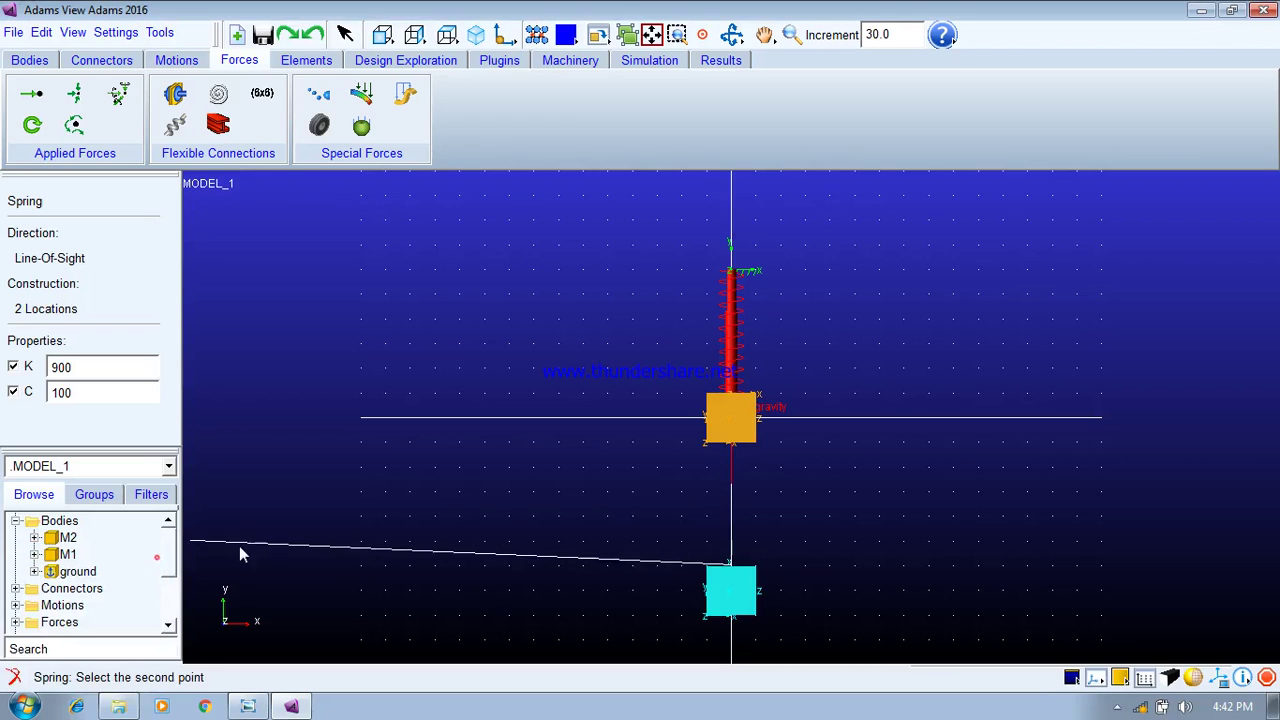
right_click(745, 440)
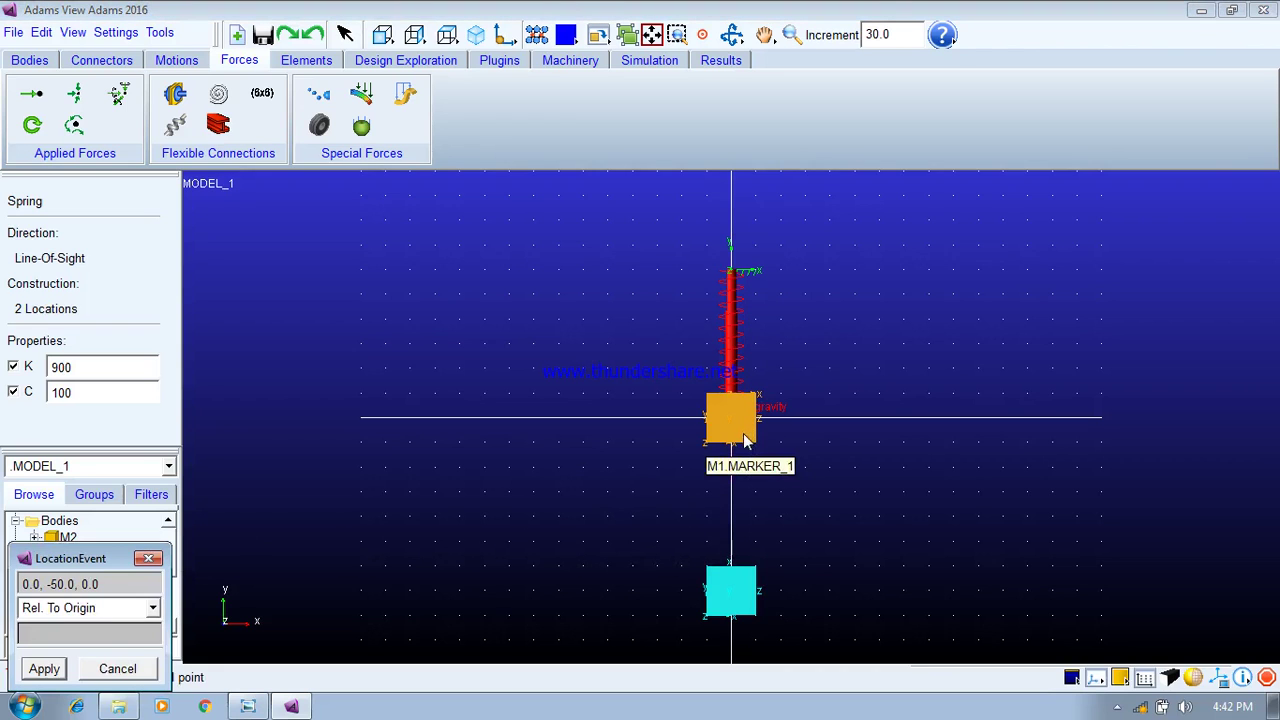
click(150, 558)
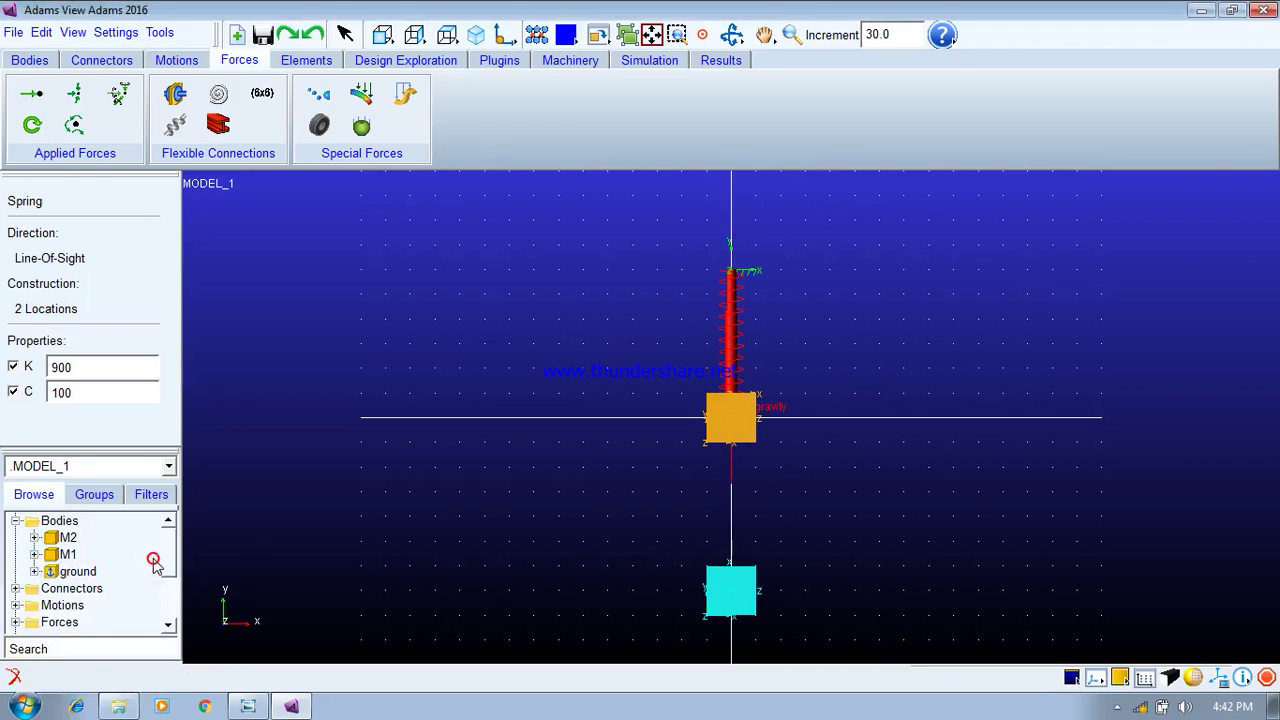
Finish the spring between the two boxes by attaching its second end to vertex M1.BOX_1.V13 on M1's underside
right_click(737, 454)
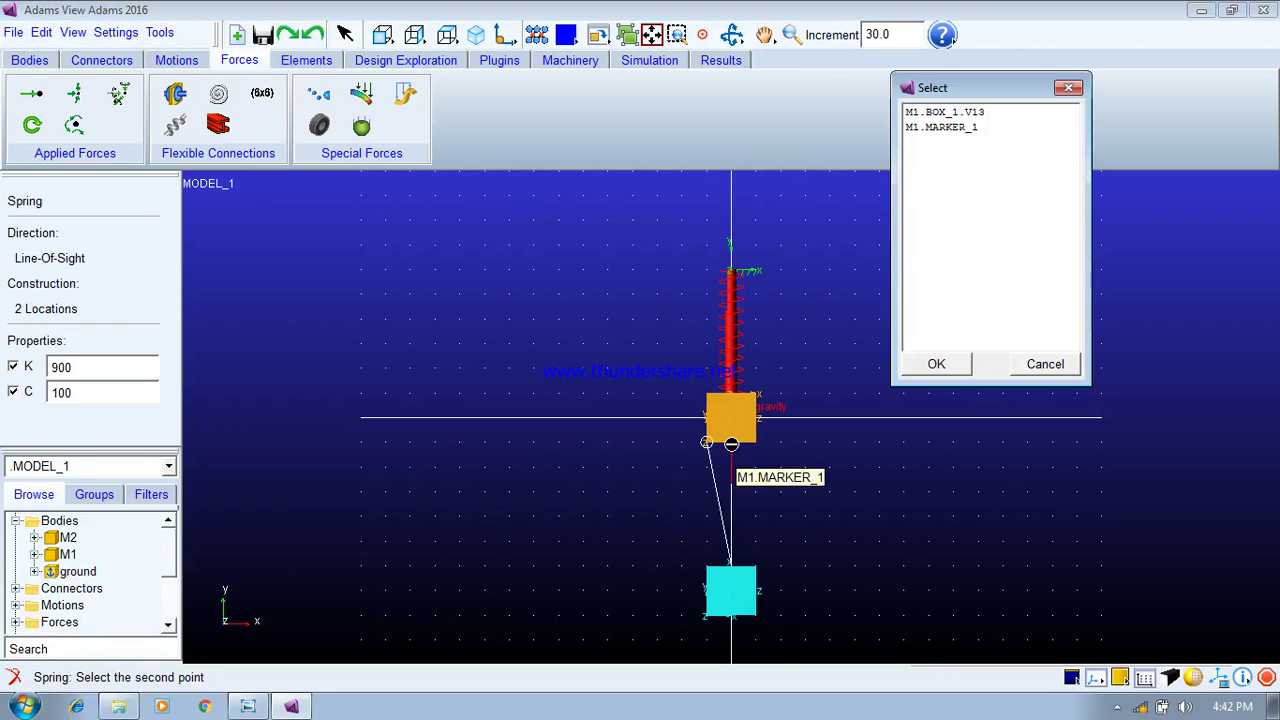
click(940, 113)
click(940, 365)
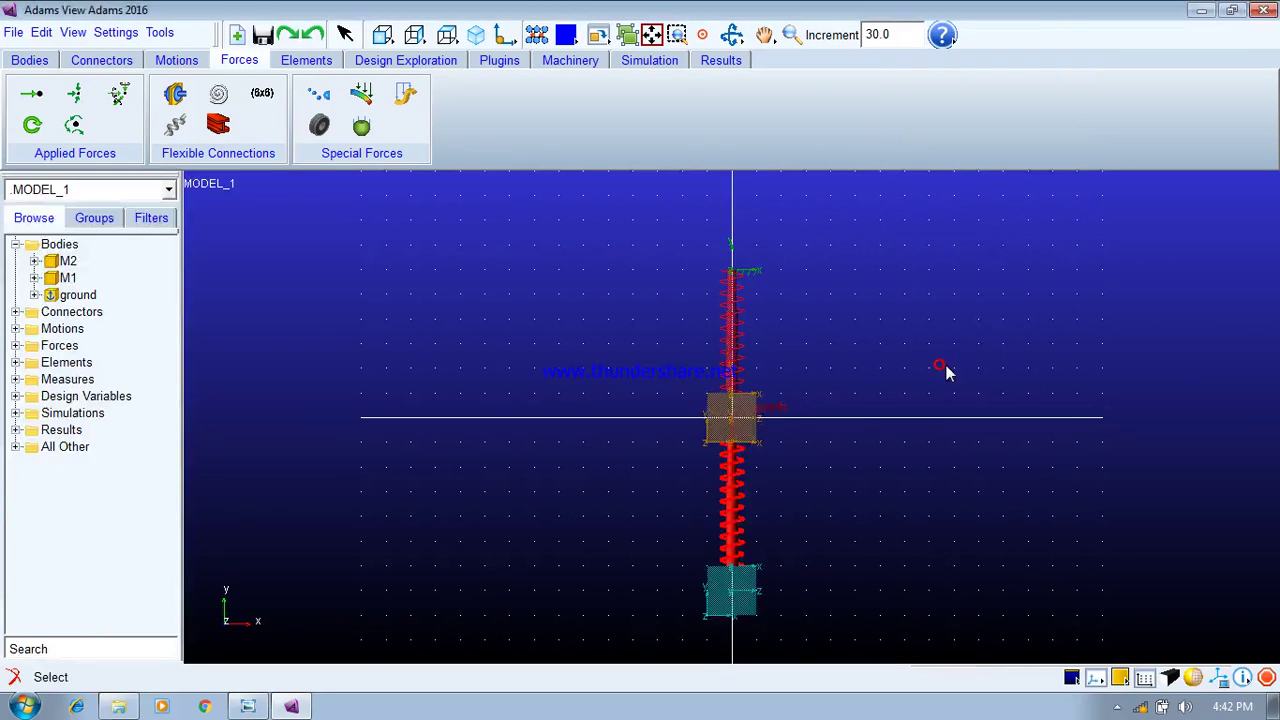
Create a spring with K 900 and C 100 from vertex M2.BOX_2.V13 under M2 down to the ground point 0.0, -600.0, 0.0
click(476, 34)
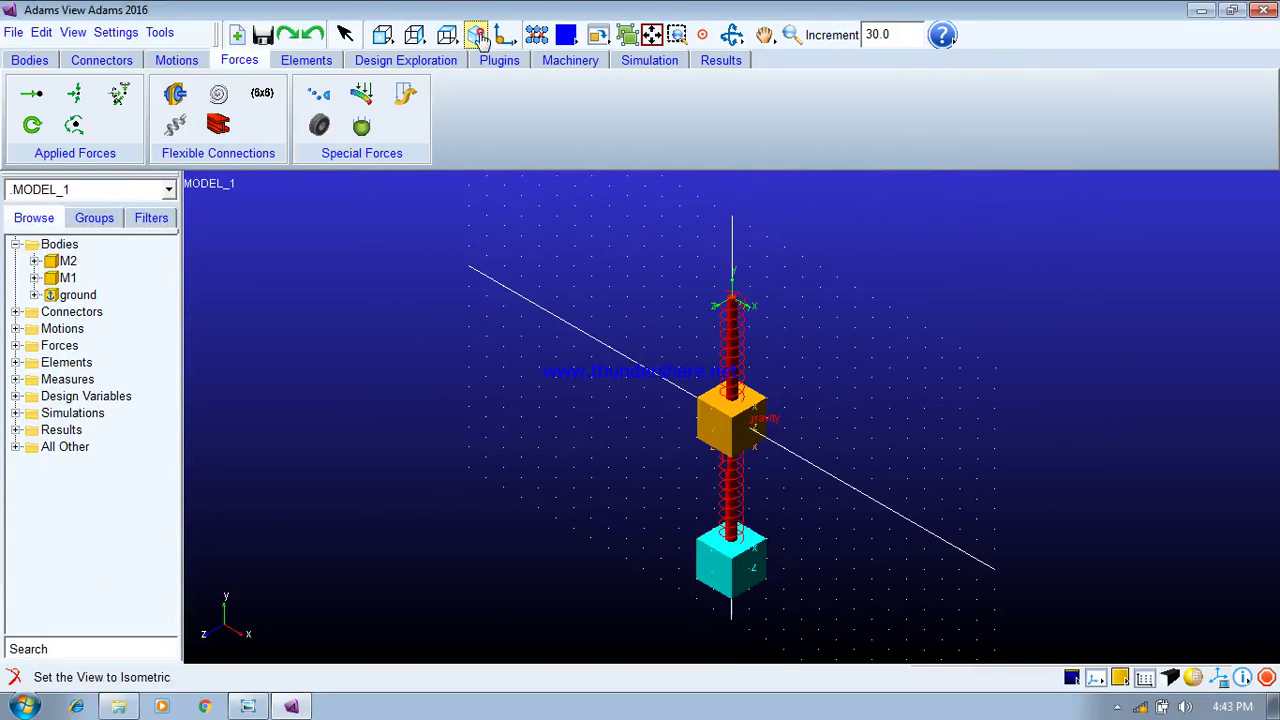
click(382, 34)
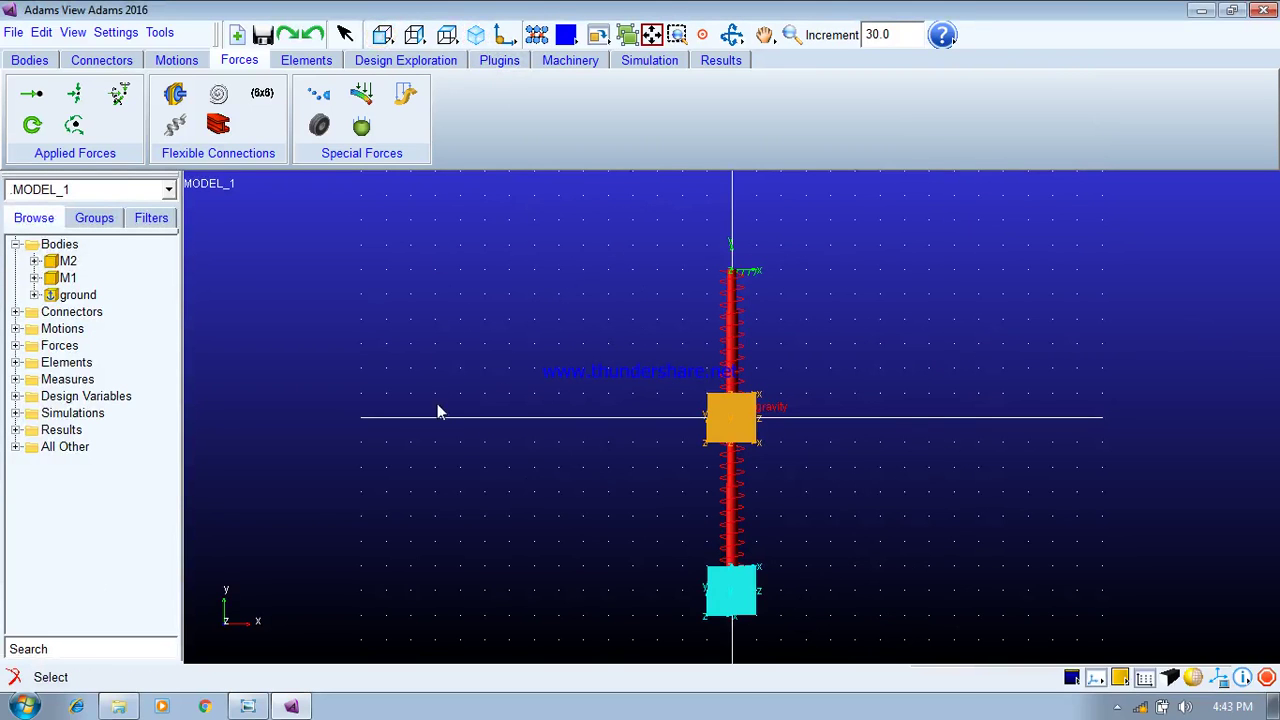
middle_drag(483, 503, 470, 287)
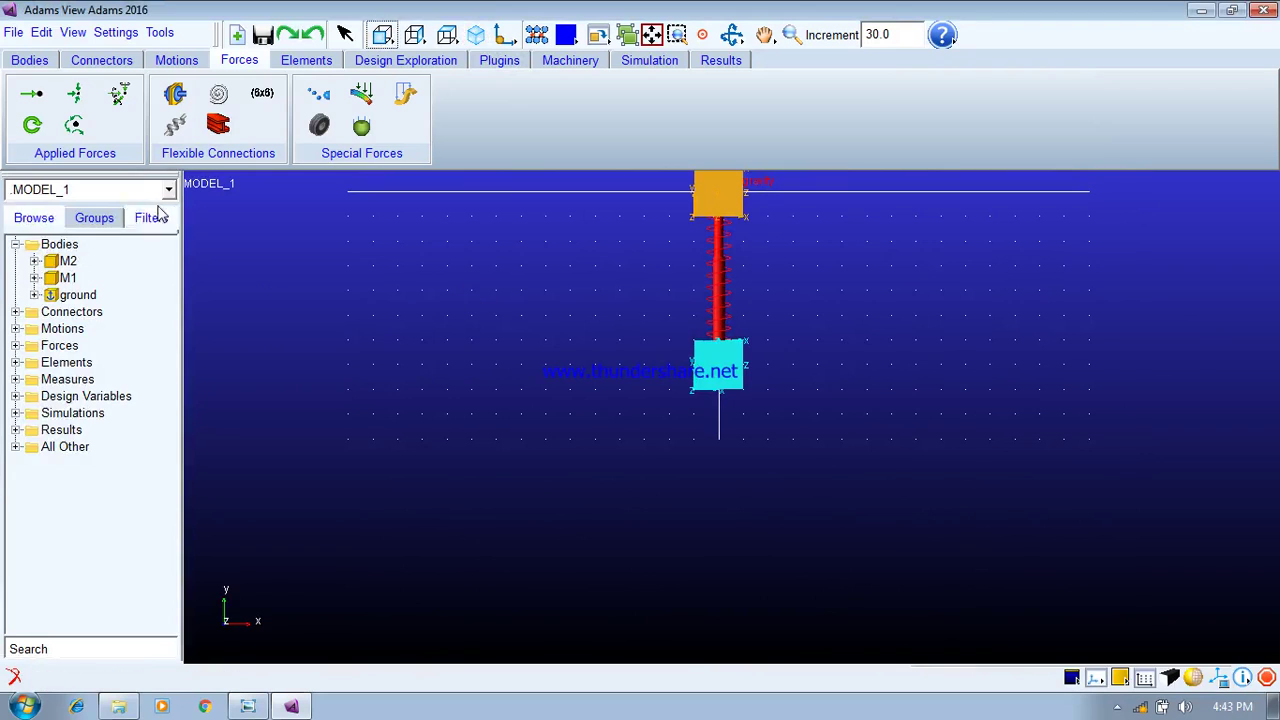
click(176, 127)
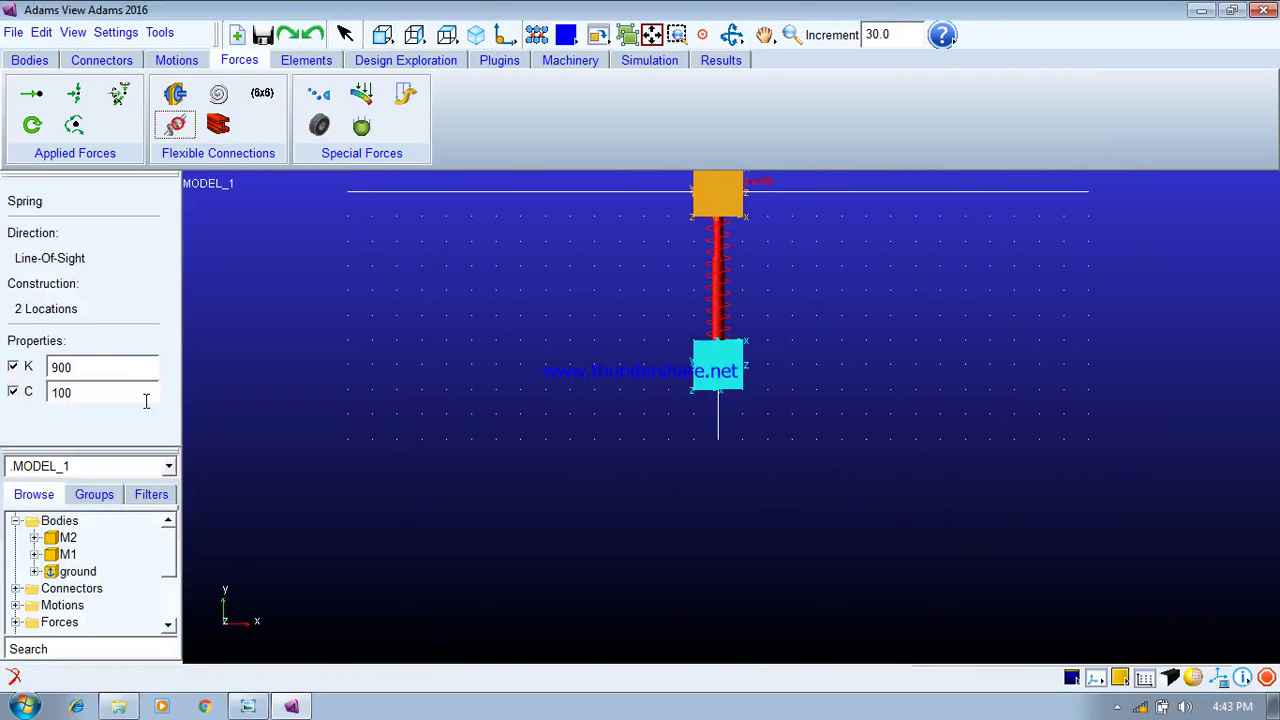
right_click(726, 396)
click(958, 111)
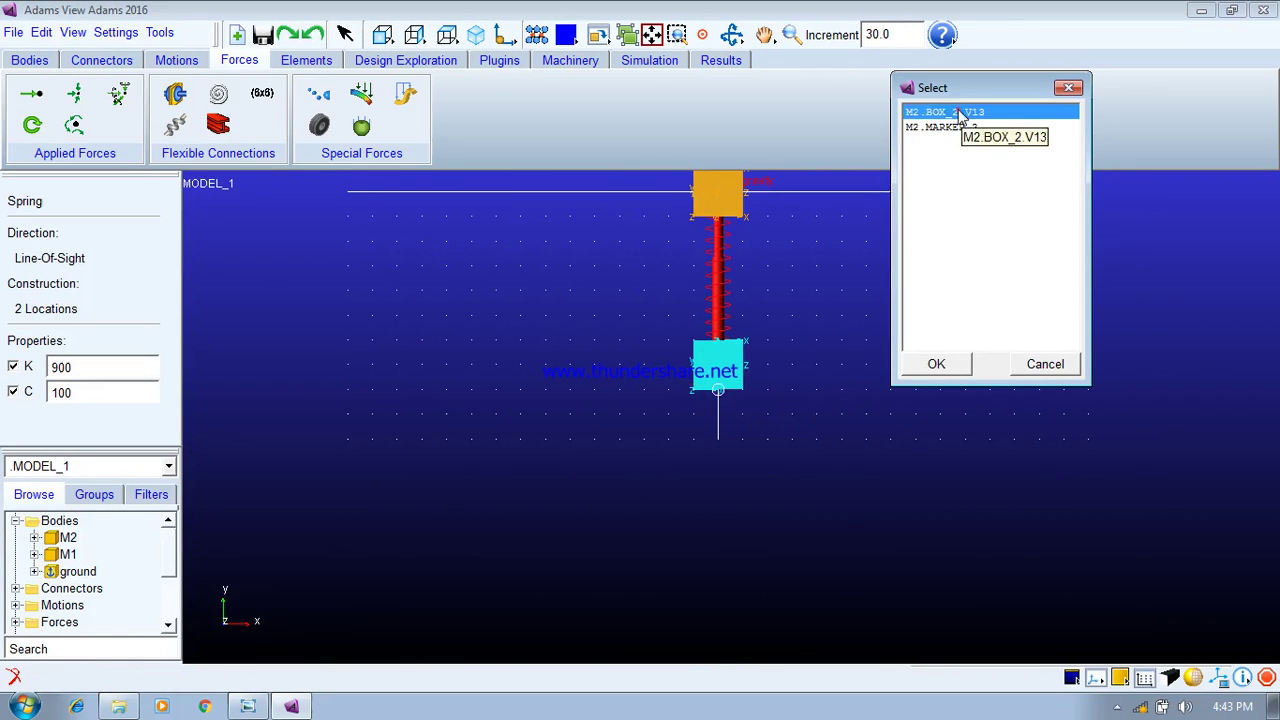
click(934, 364)
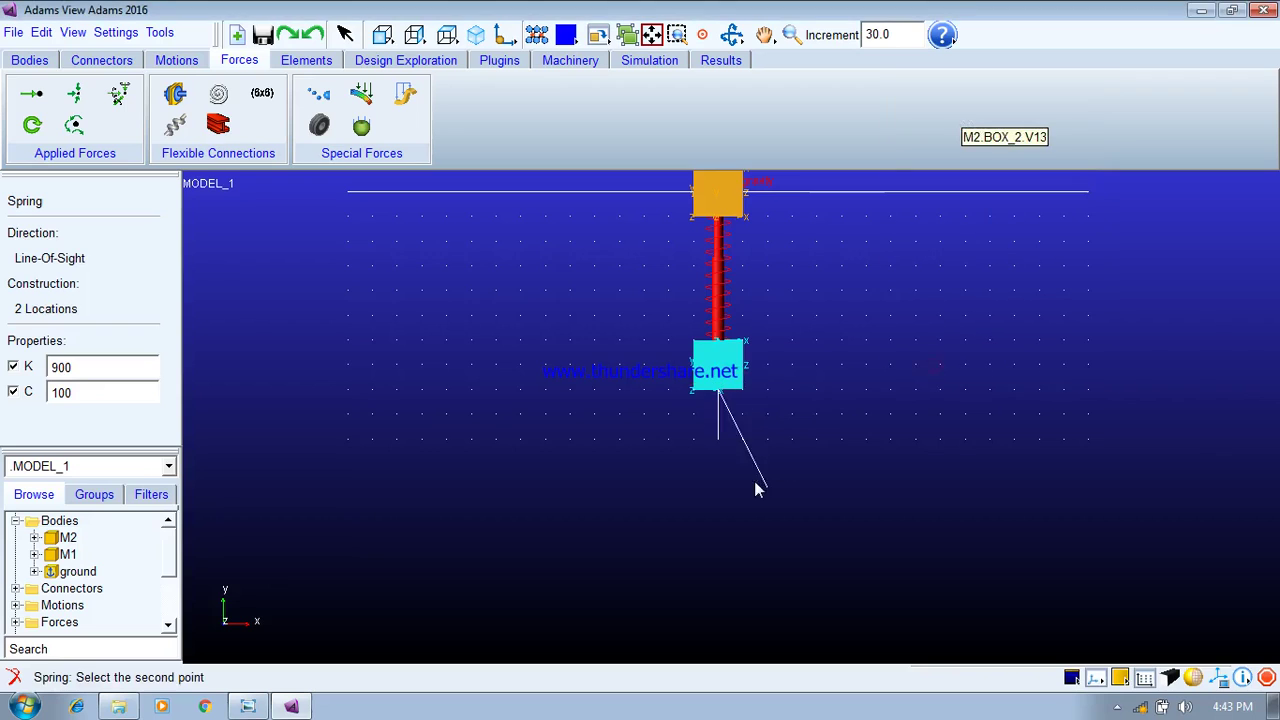
right_click(708, 510)
click(62, 584)
key(BackSpace)
text(0.0, -600.0, 0.0)
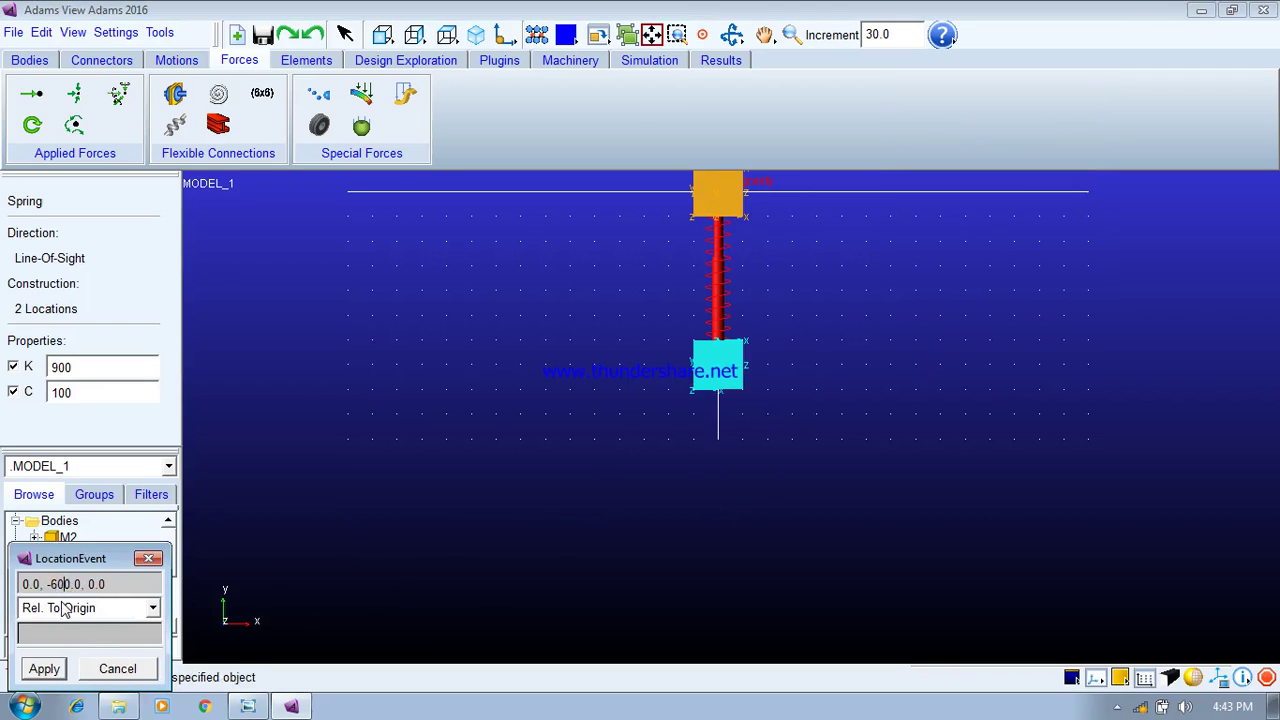
click(44, 669)
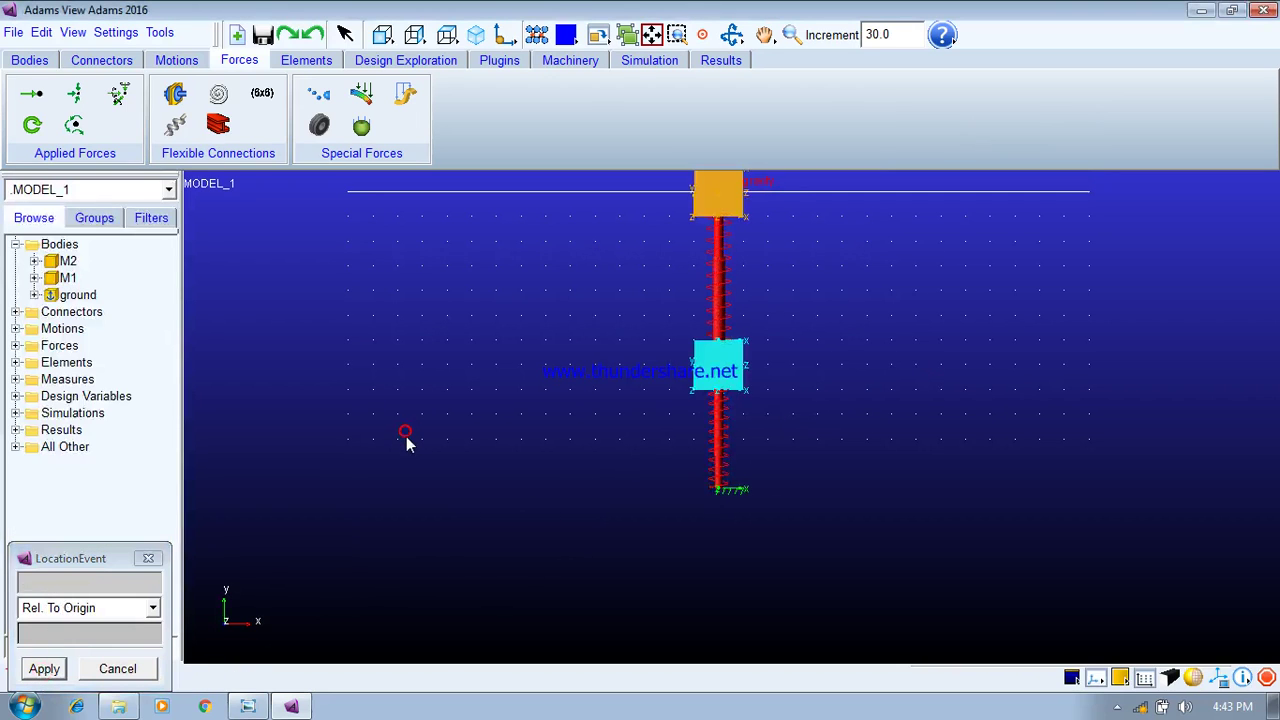
click(146, 560)
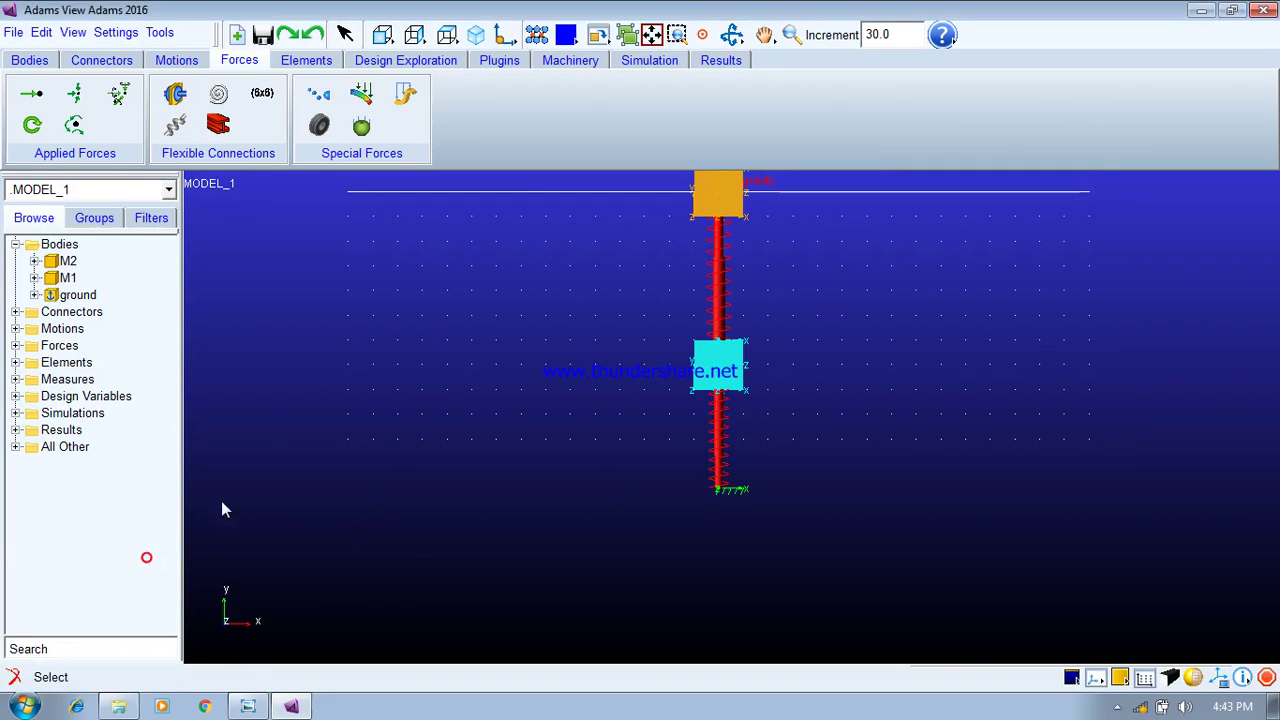
Swap the bodies of the spring below M2, setting its Action Body to ground and its Reaction Body to M2
click(476, 34)
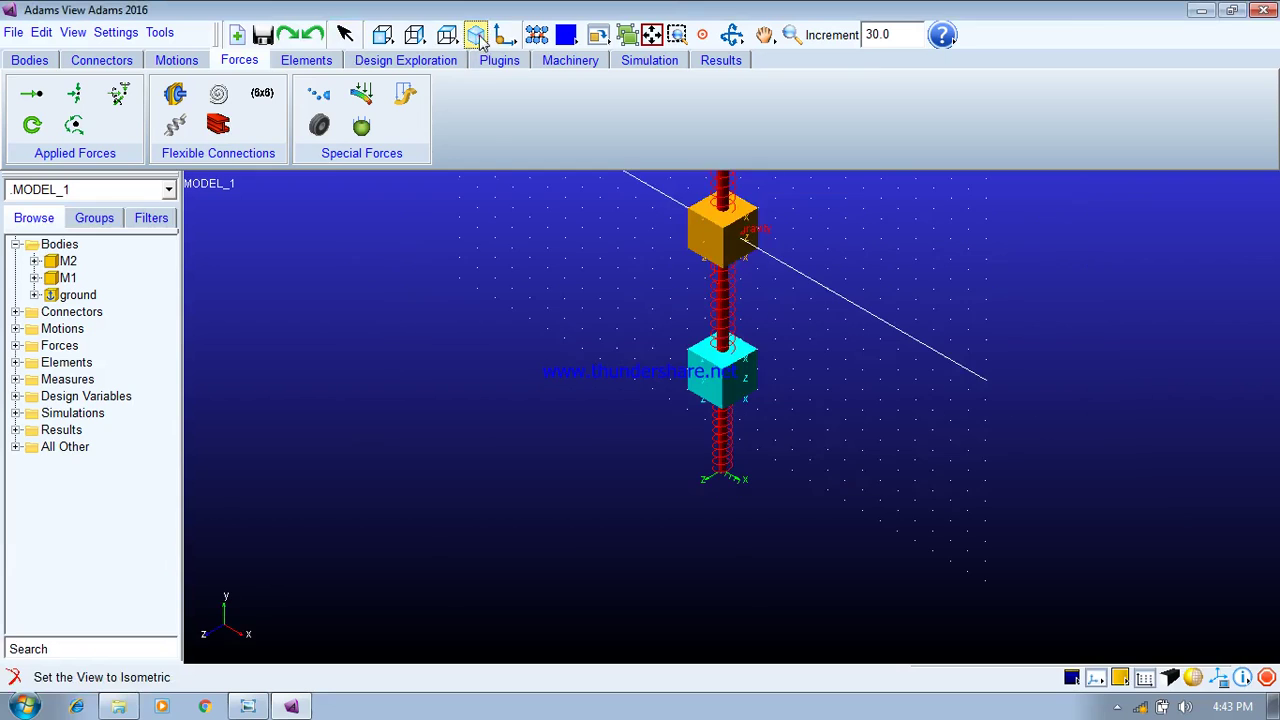
click(386, 42)
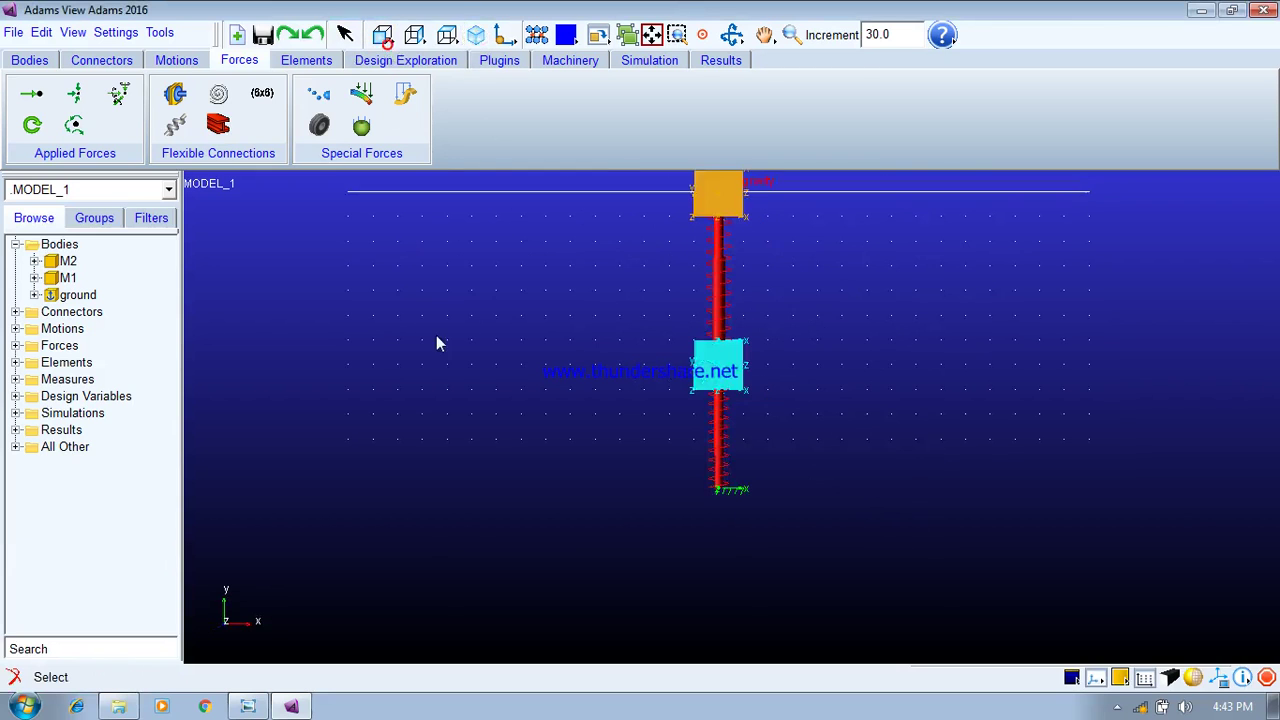
double_click(721, 435)
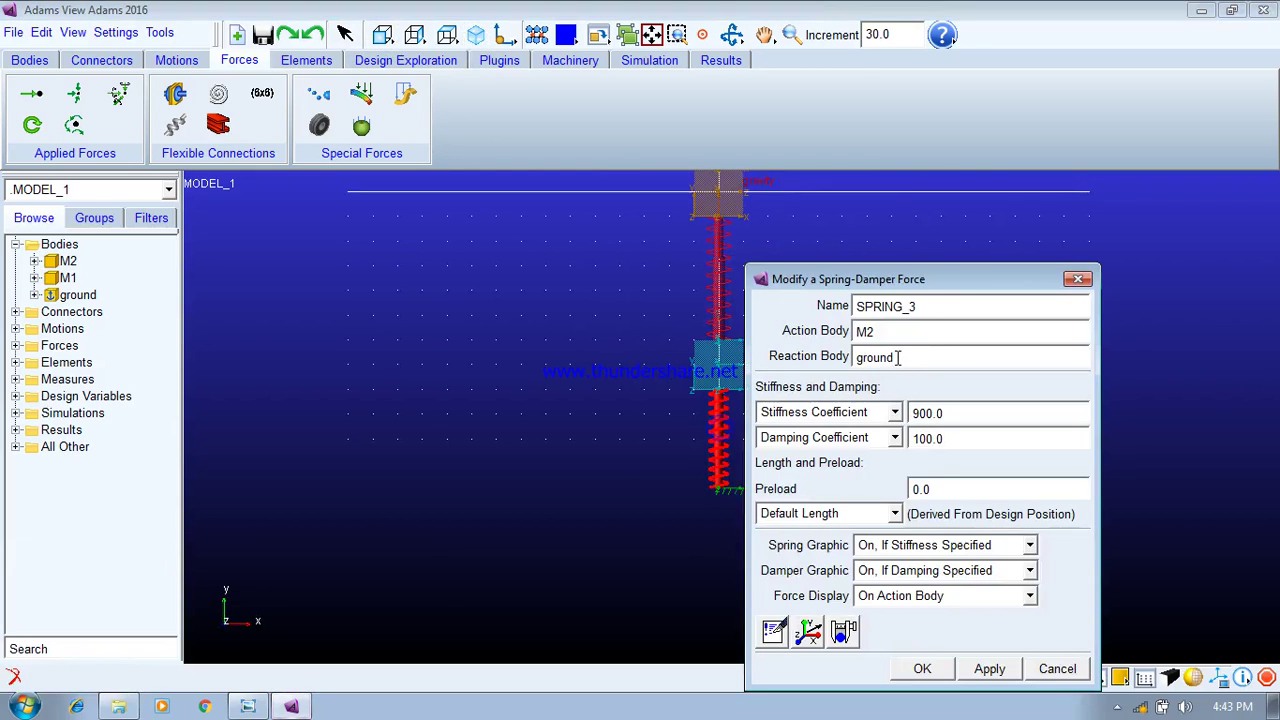
double_click(889, 333)
text(ground)
double_click(903, 352)
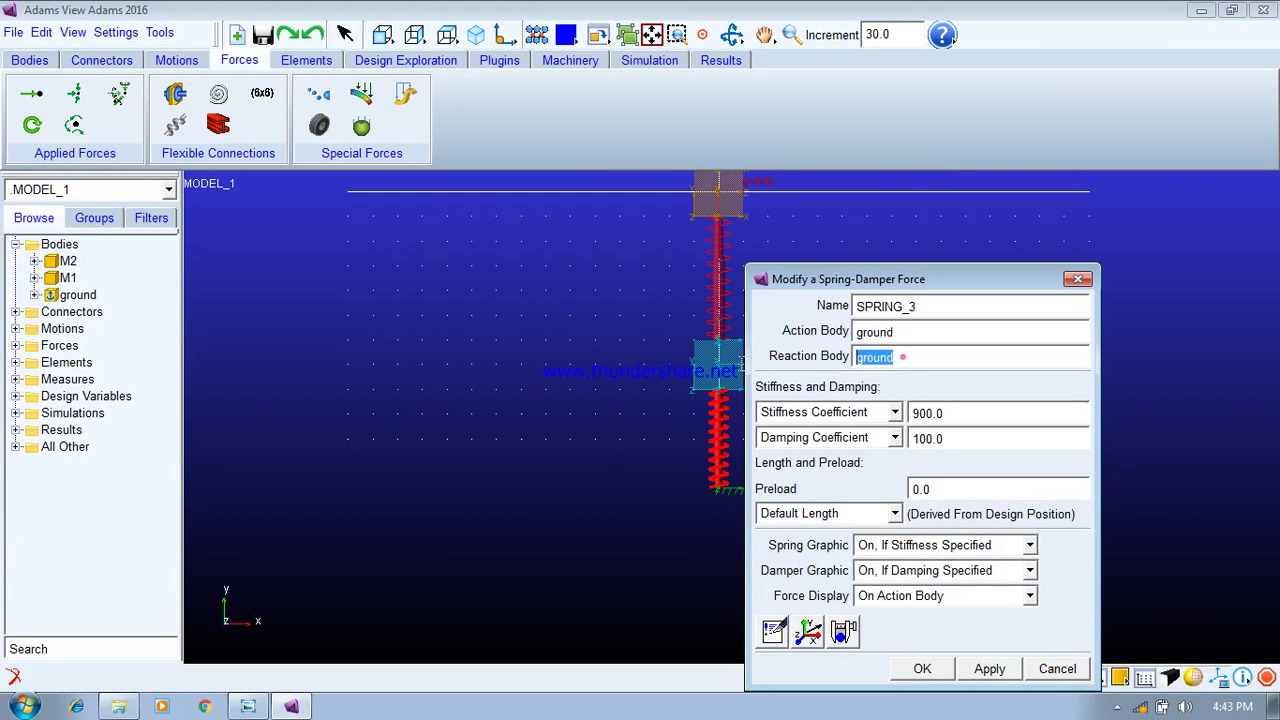
text(M2)
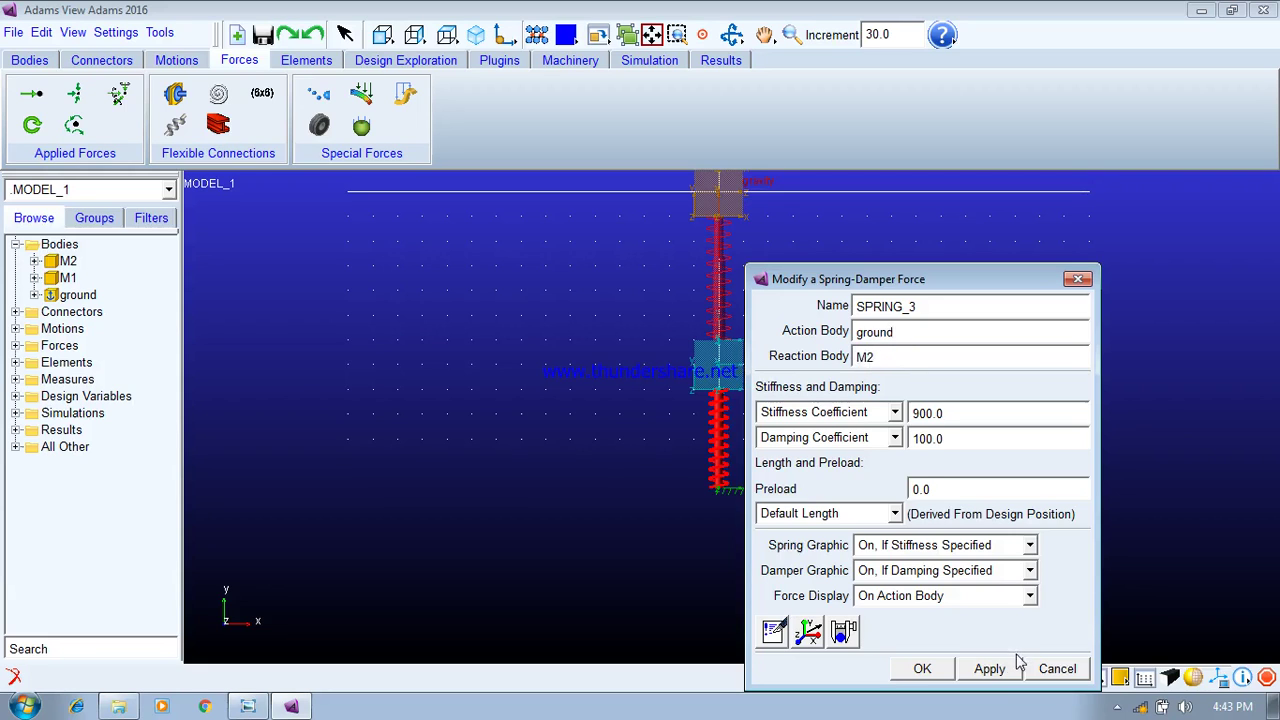
click(1010, 665)
click(920, 670)
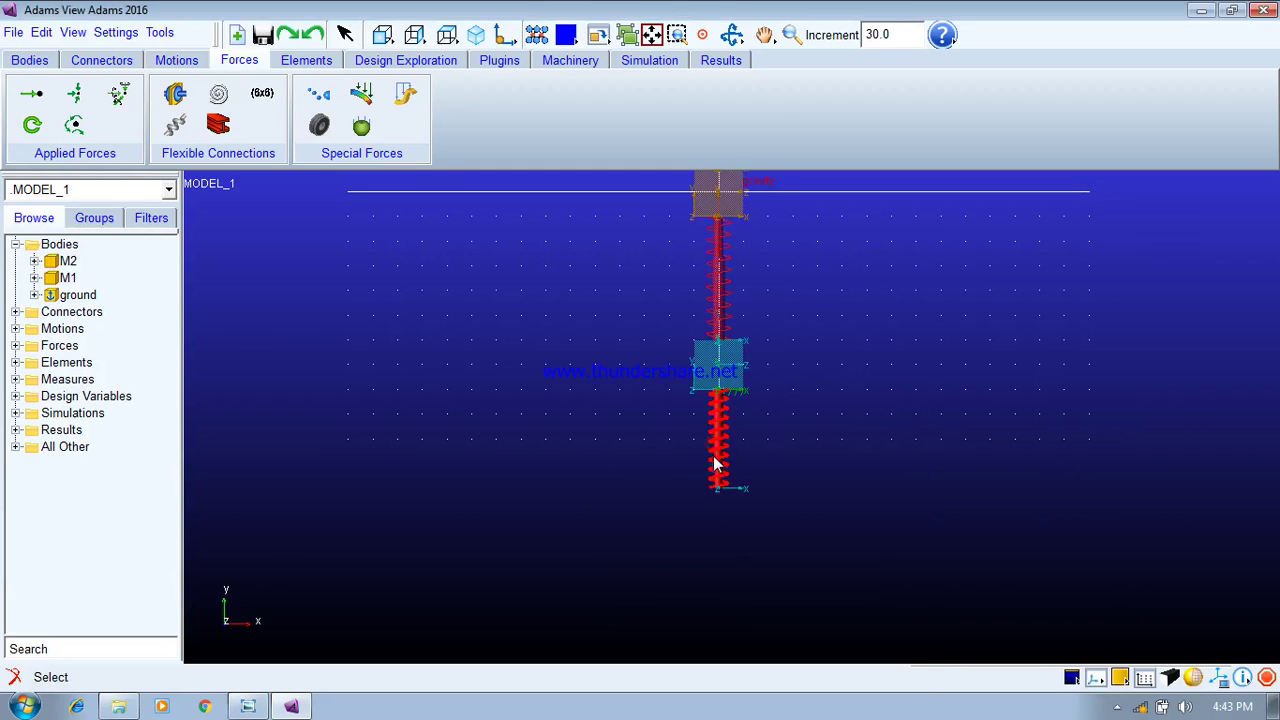
click(437, 565)
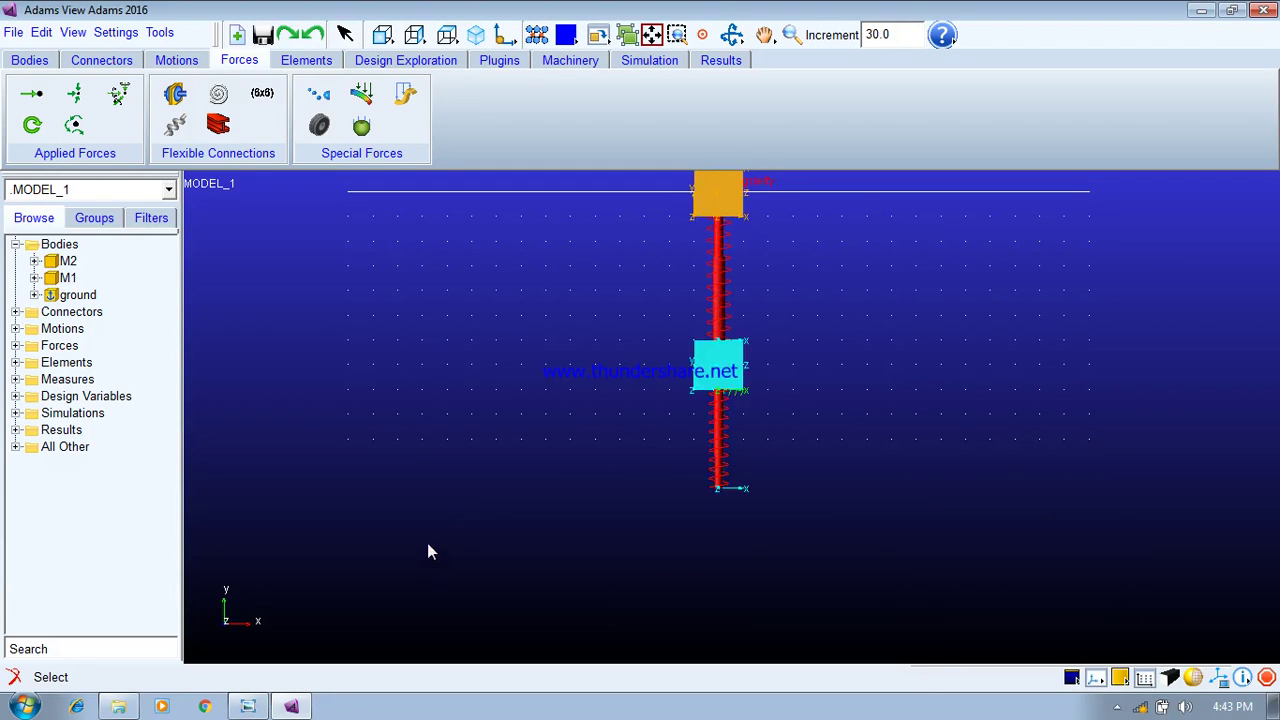
Restore the bodies of the spring below M2, with M2 as Action Body and ground as Reaction Body
double_click(716, 432)
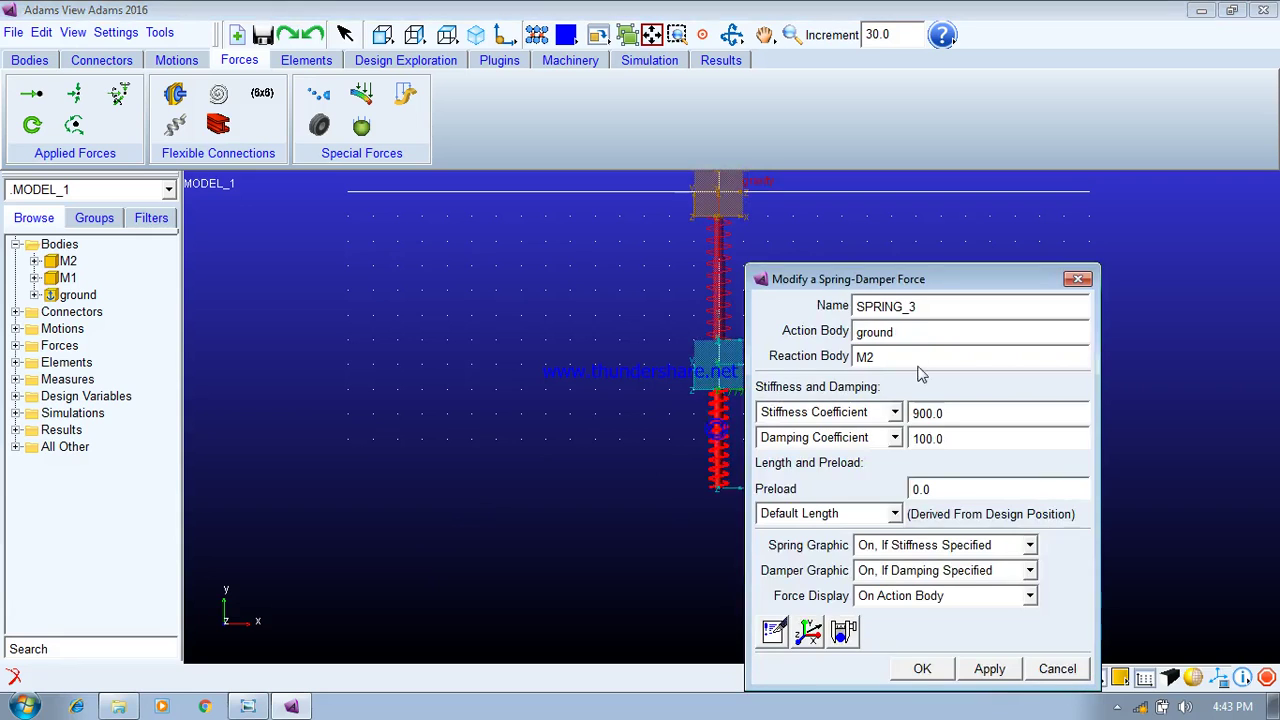
double_click(924, 331)
text(M2)
click(890, 350)
double_click(888, 357)
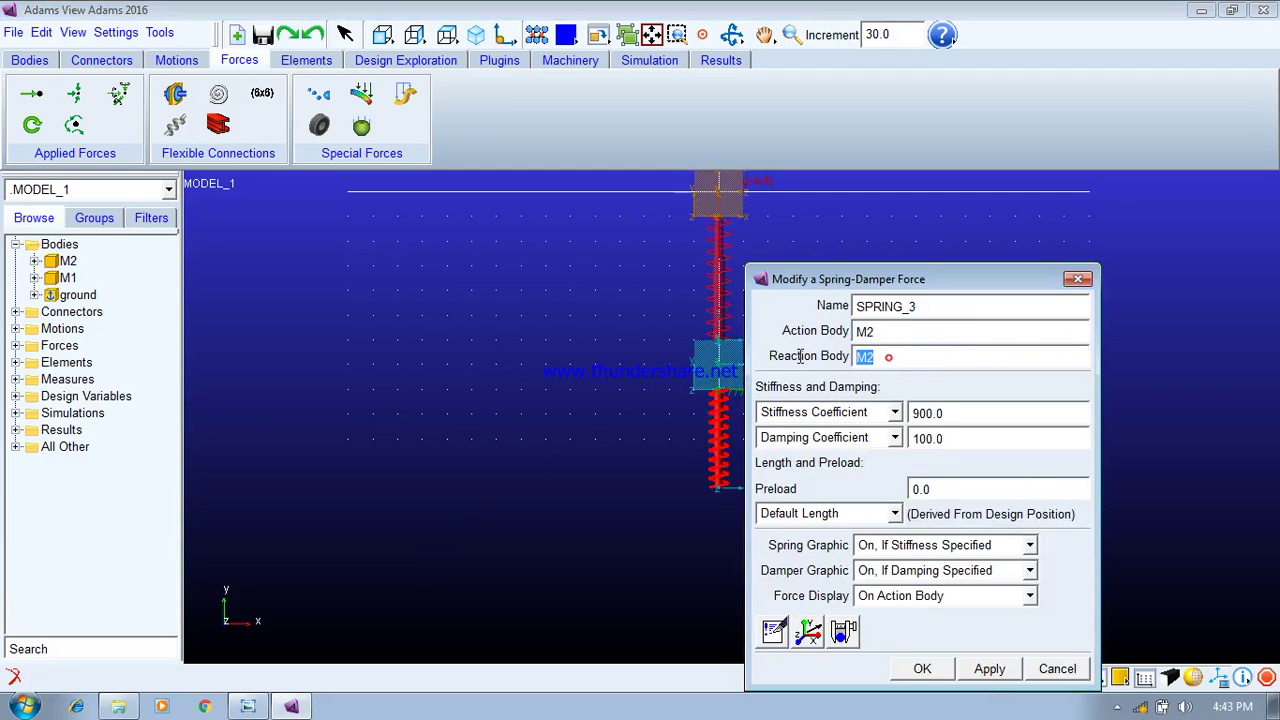
text(ground)
click(919, 672)
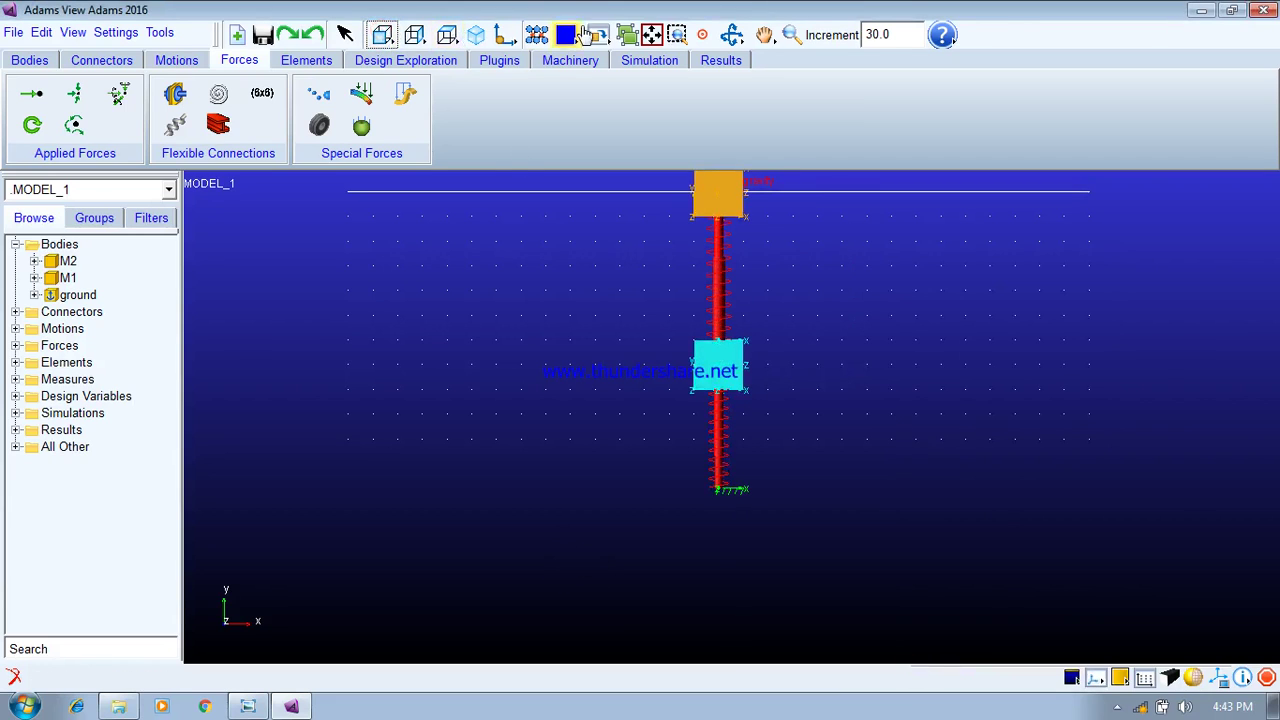
Start a new vibration input channel named Input_Vibration, with Force as its type and Translational selected
click(651, 34)
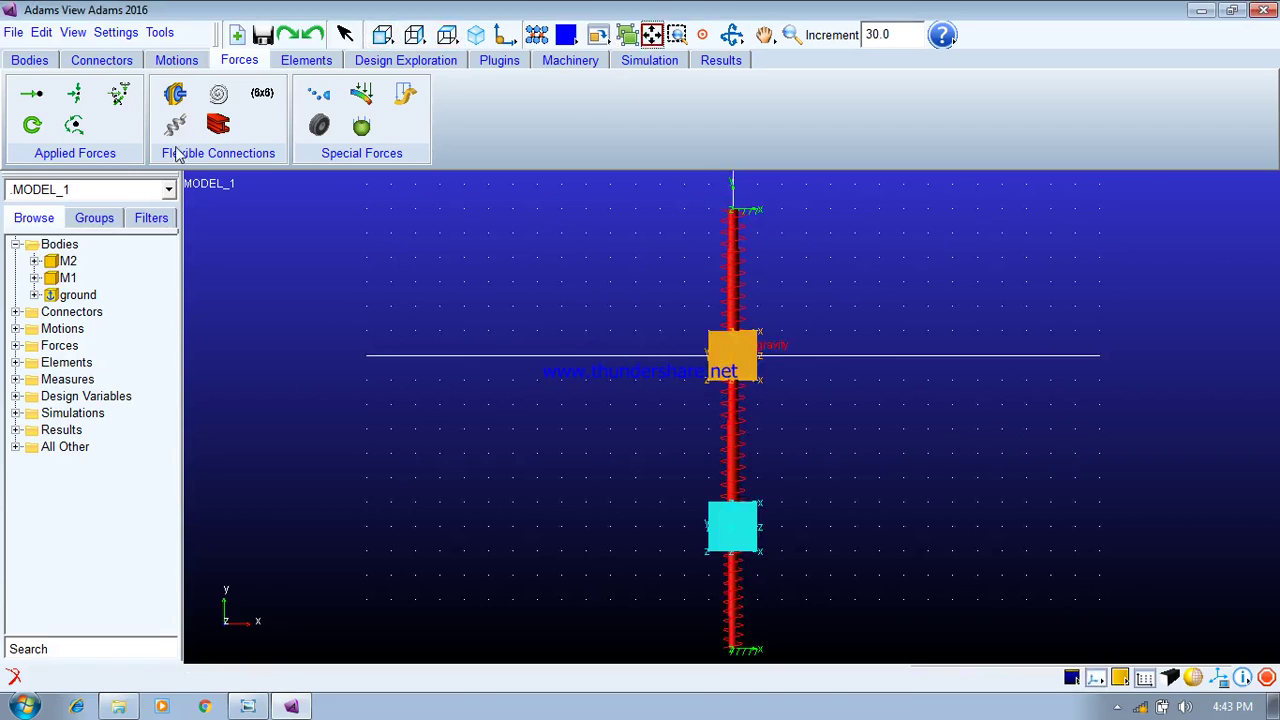
click(497, 63)
click(220, 113)
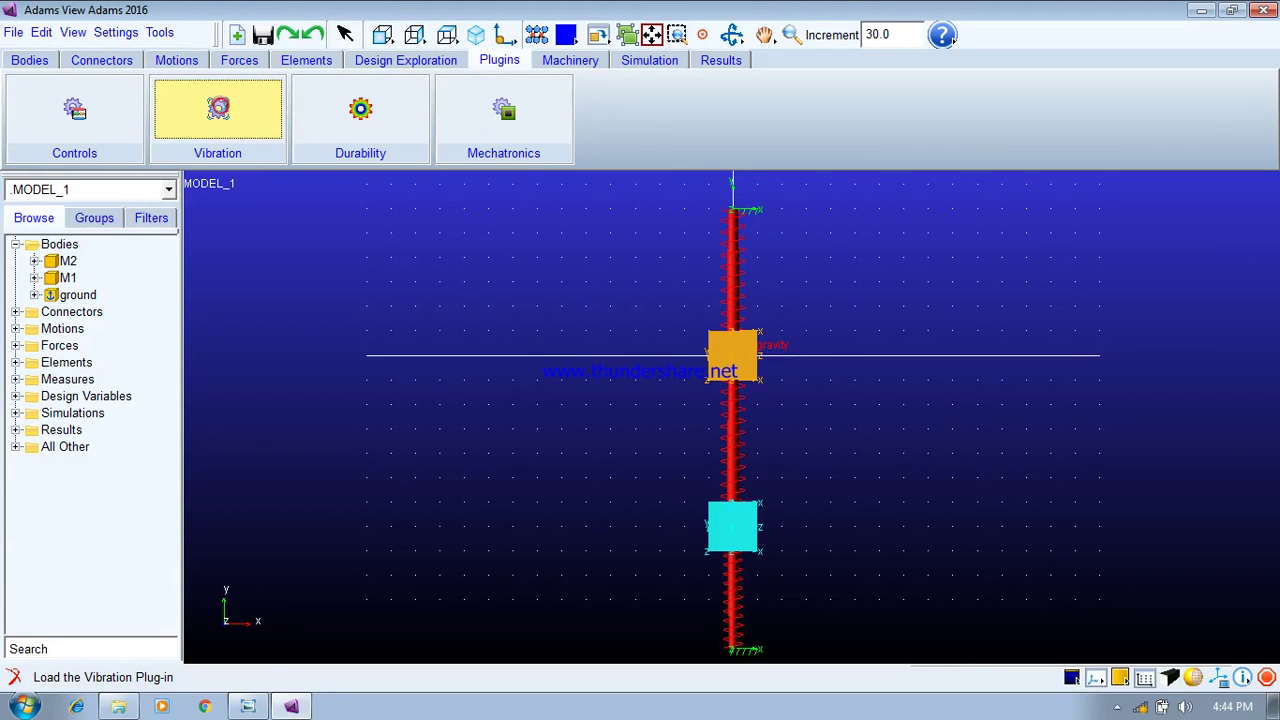
mouse_move(323, 120)
mouse_move(417, 121)
click(530, 124)
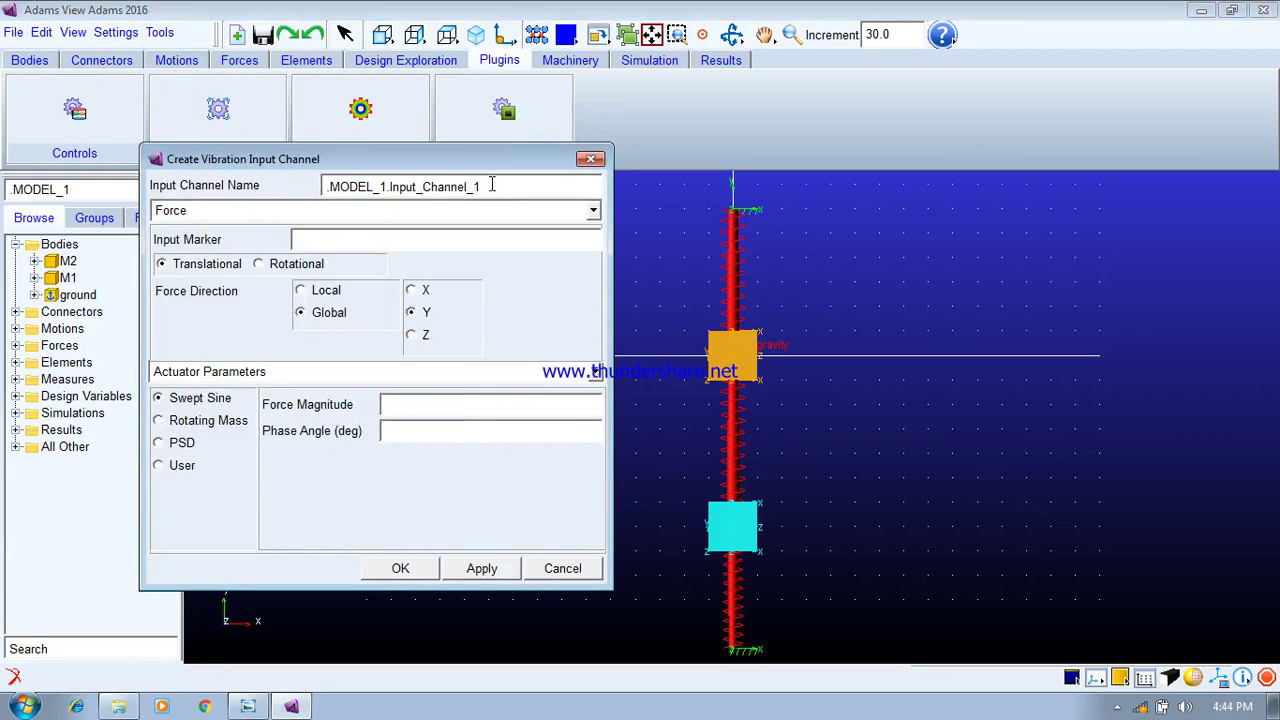
drag(490, 186, 400, 186)
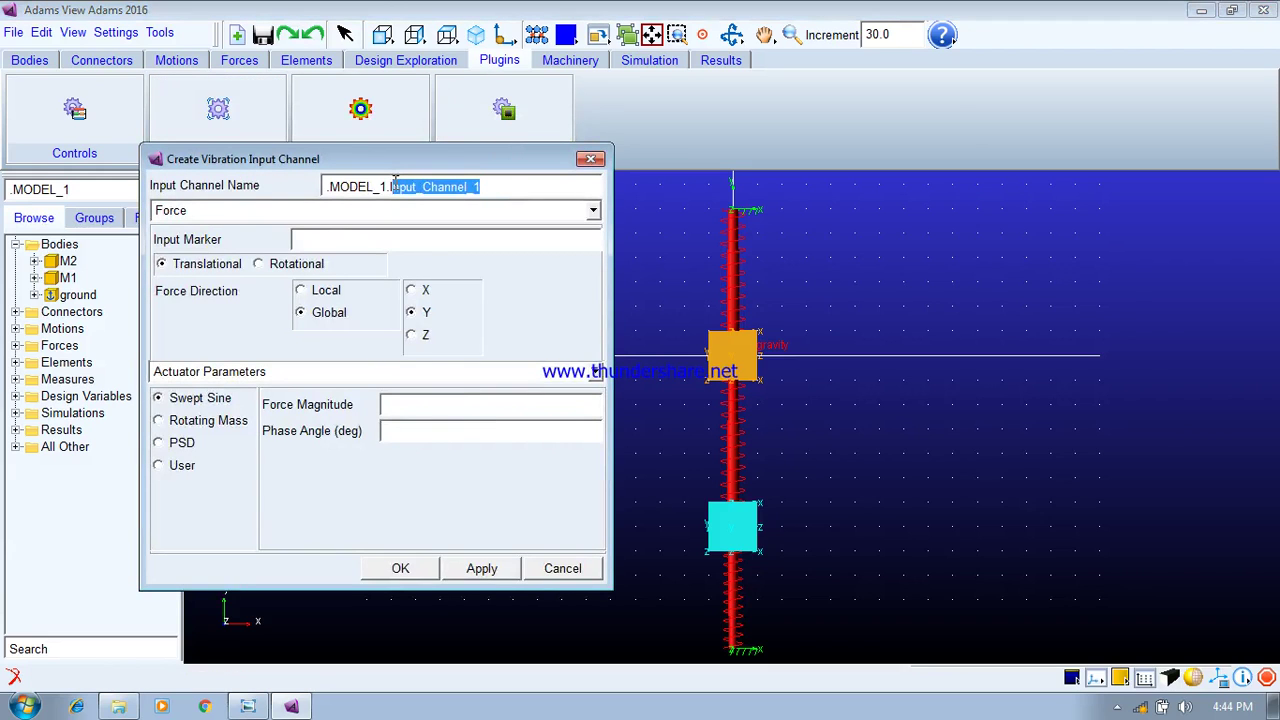
key(BackSpace)
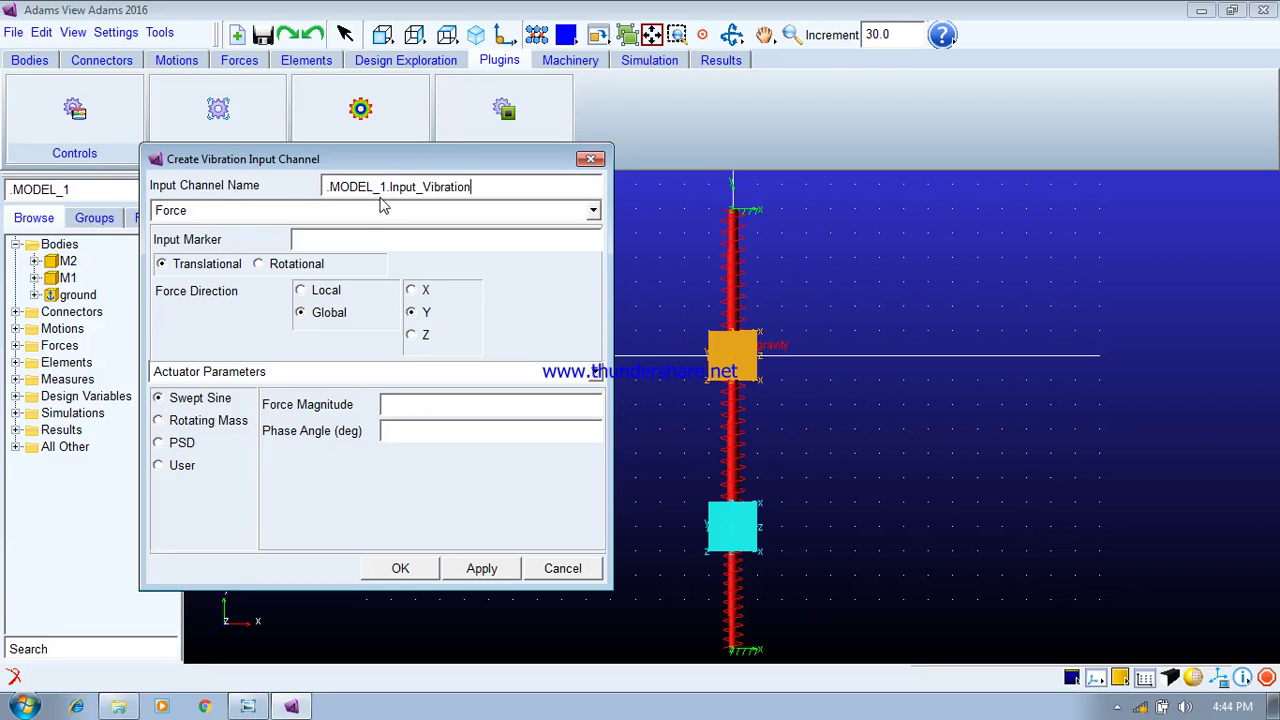
click(370, 215)
click(335, 232)
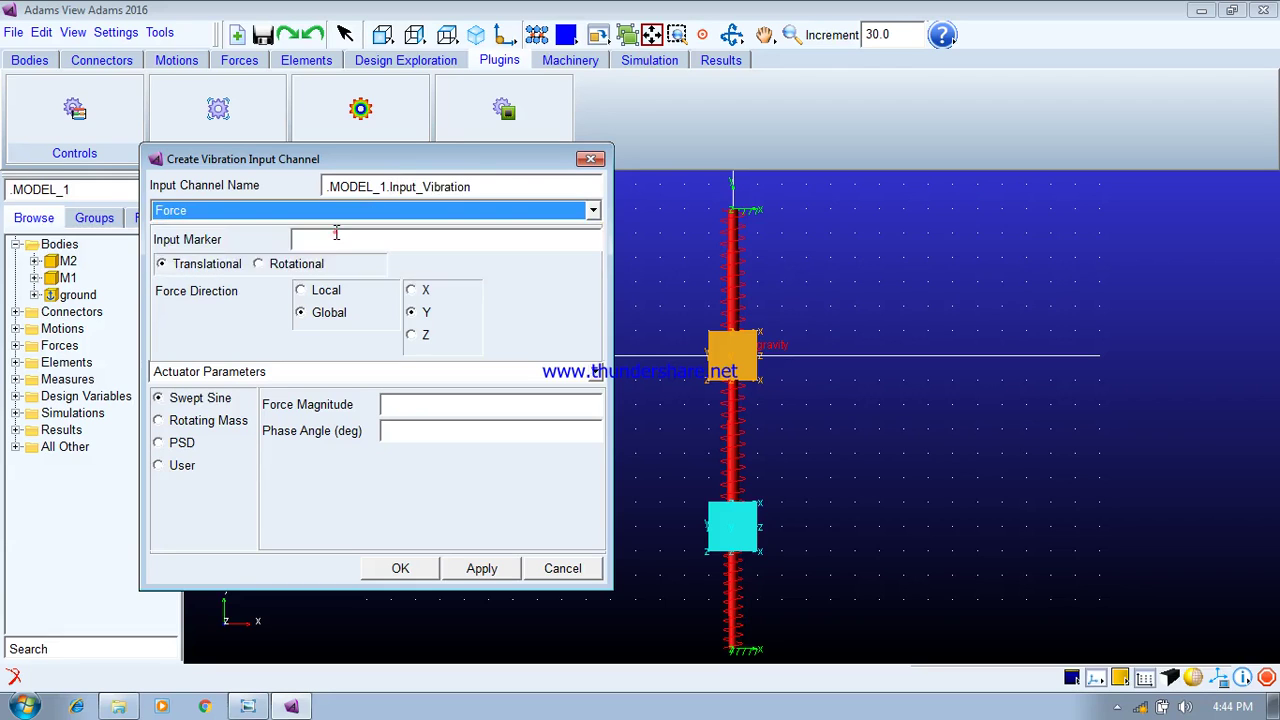
click(162, 264)
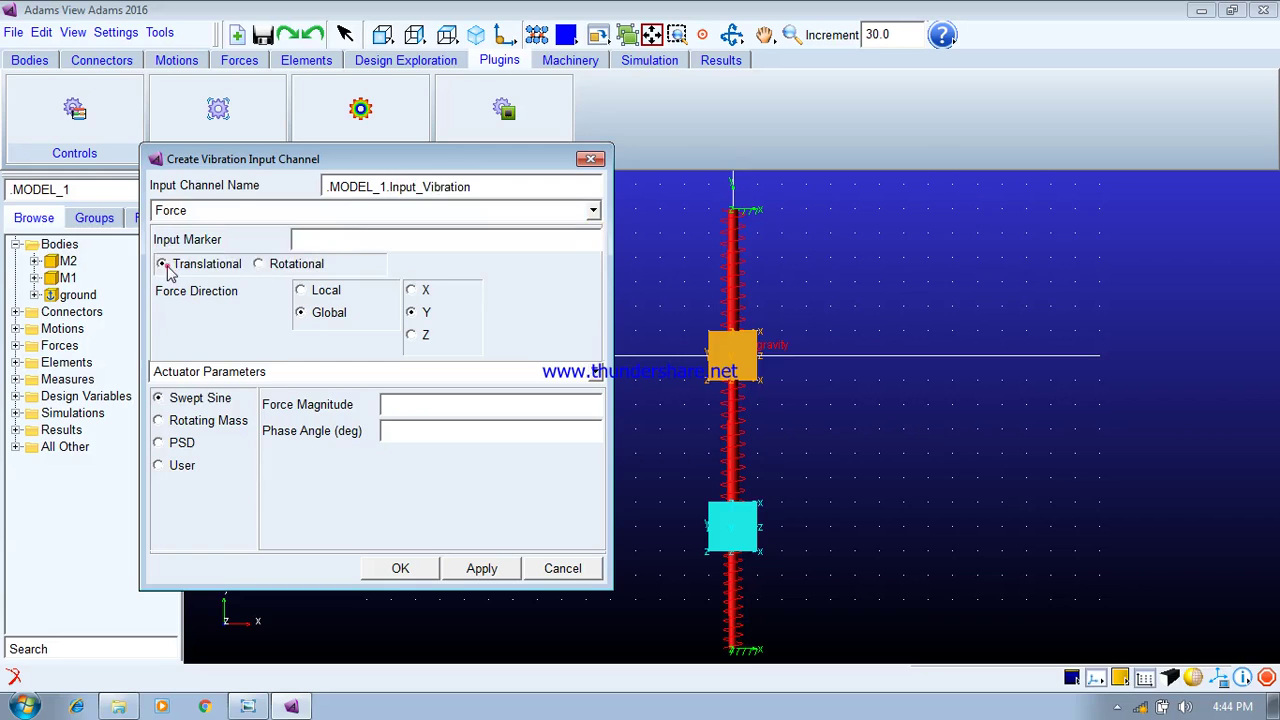
right_click(300, 241)
mouse_move(330, 254)
click(440, 257)
right_click(727, 362)
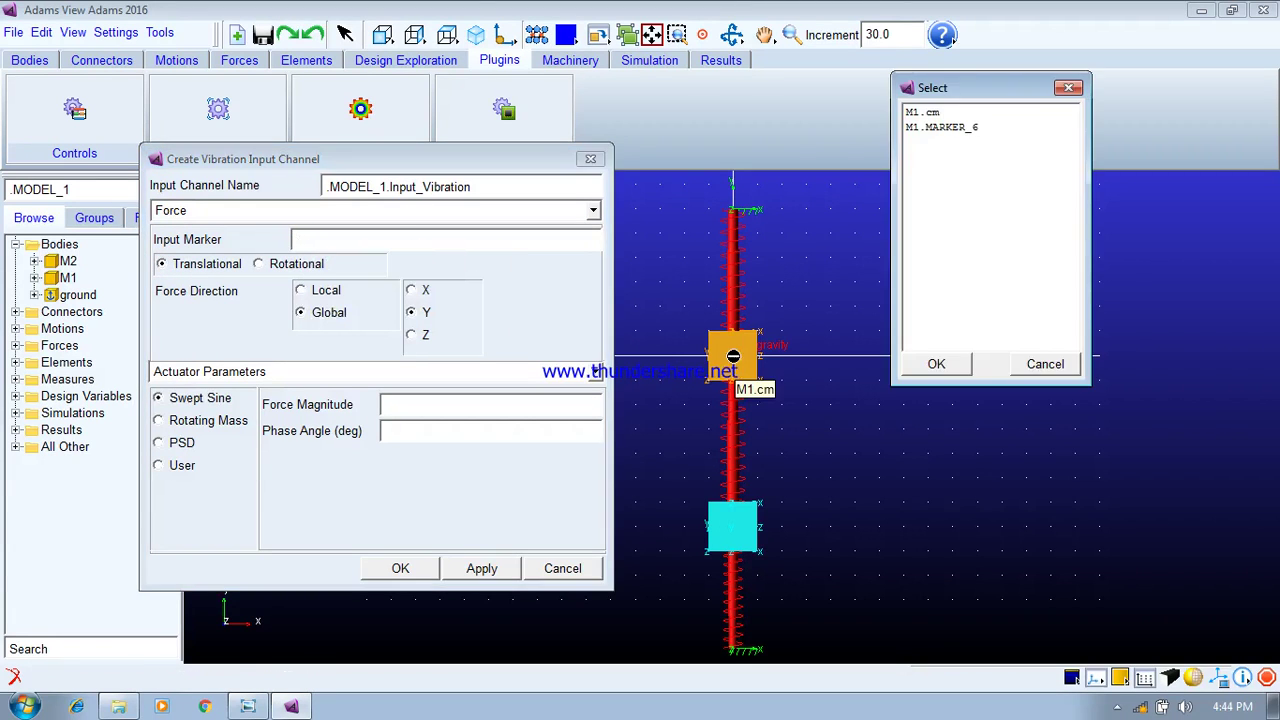
click(922, 112)
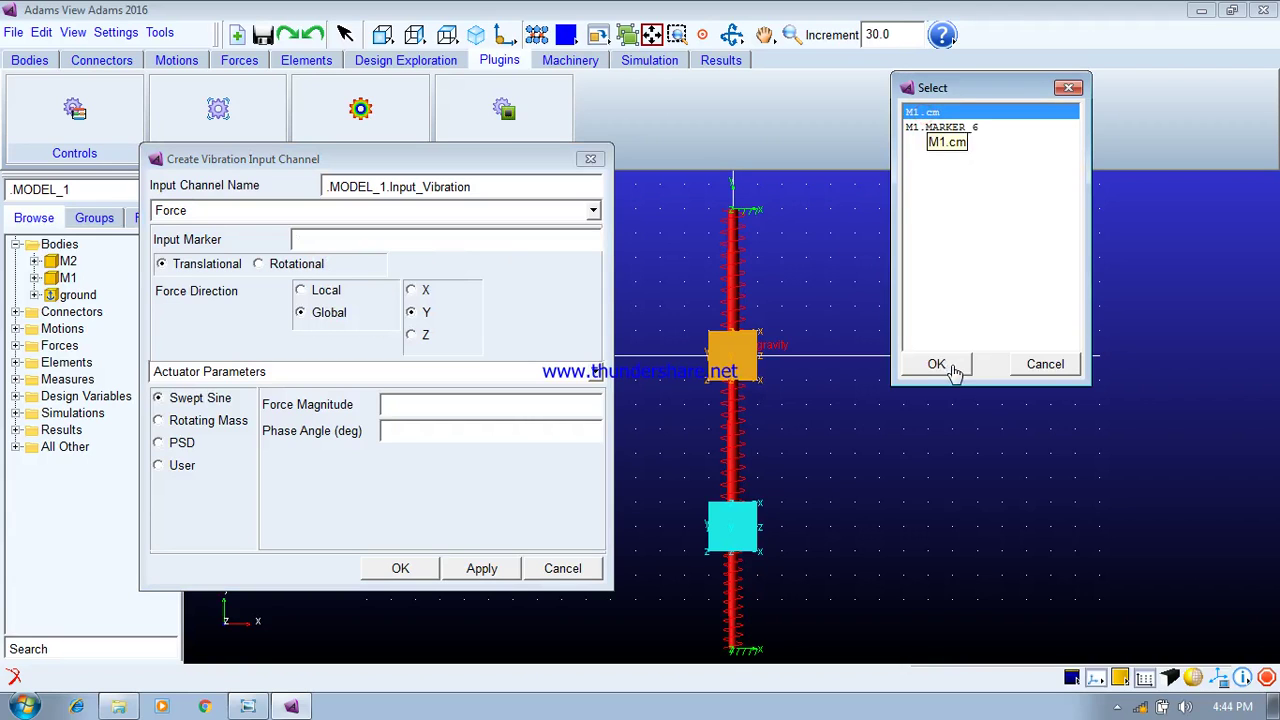
click(1045, 364)
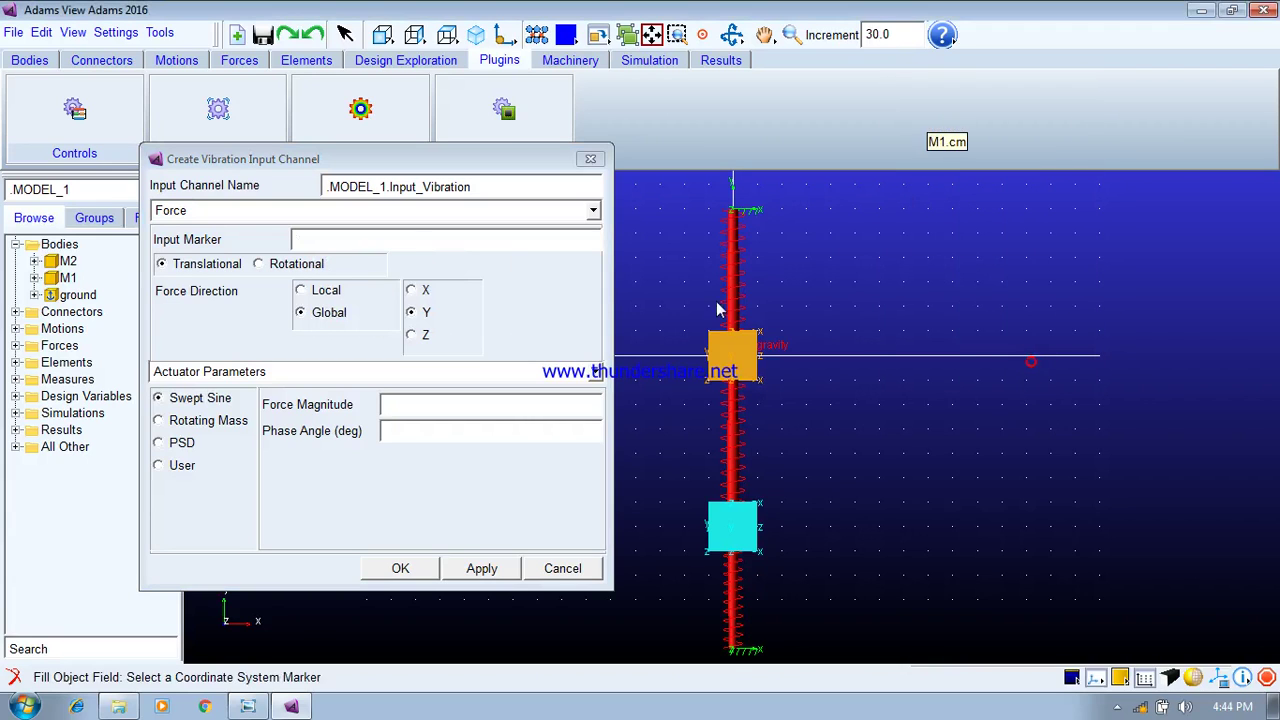
Apply the Input_Vibration force at marker M2.cm in the global Y direction with a swept sine magnitude of 10, and create the channel
right_click(412, 243)
mouse_move(465, 258)
click(540, 256)
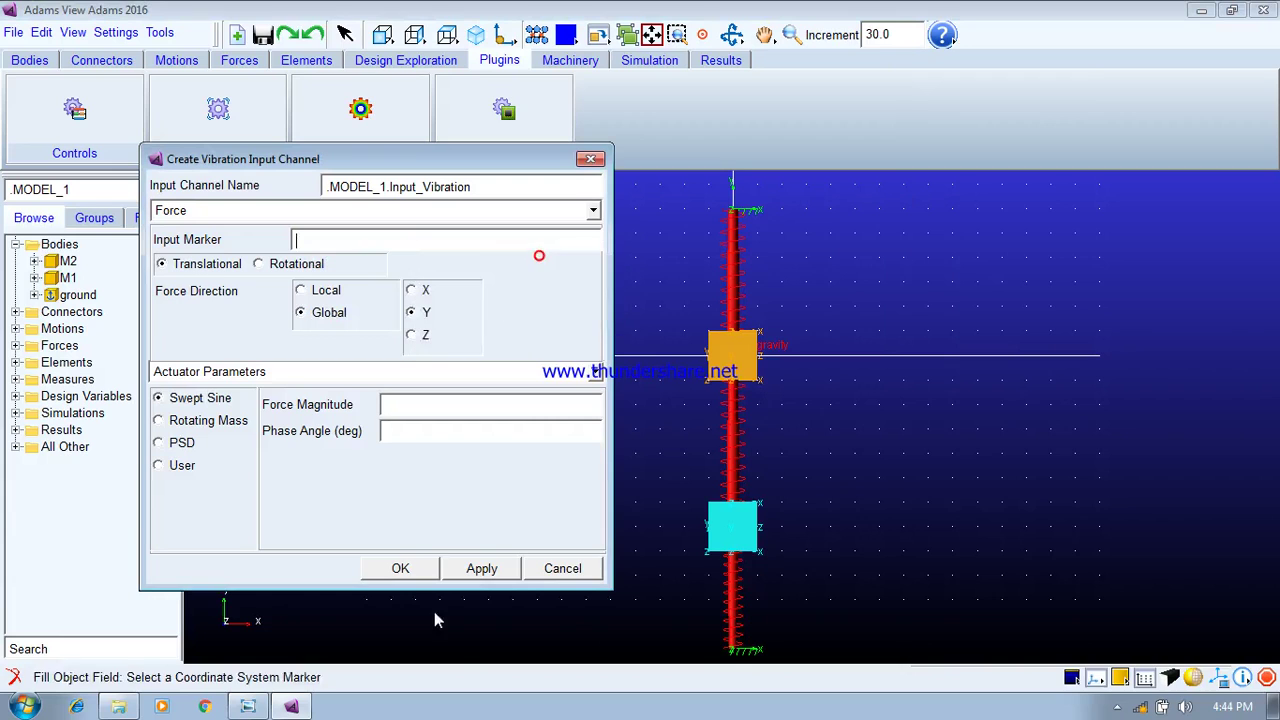
click(730, 530)
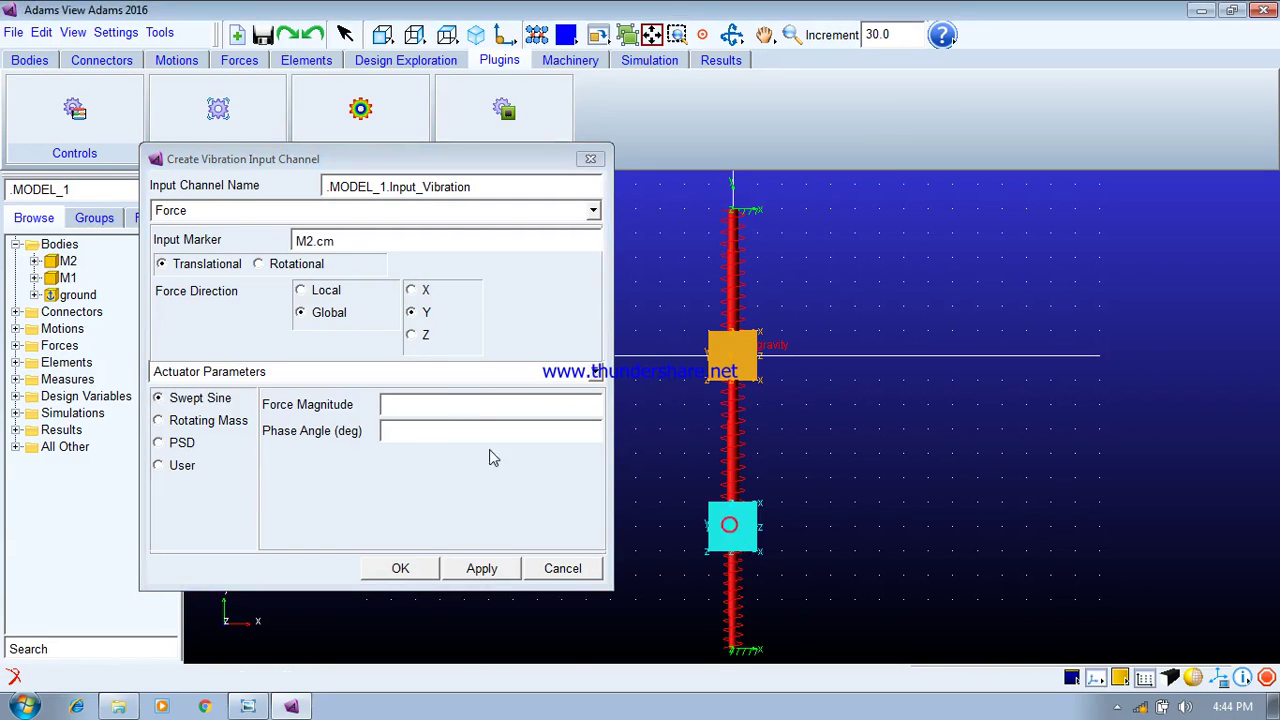
click(418, 315)
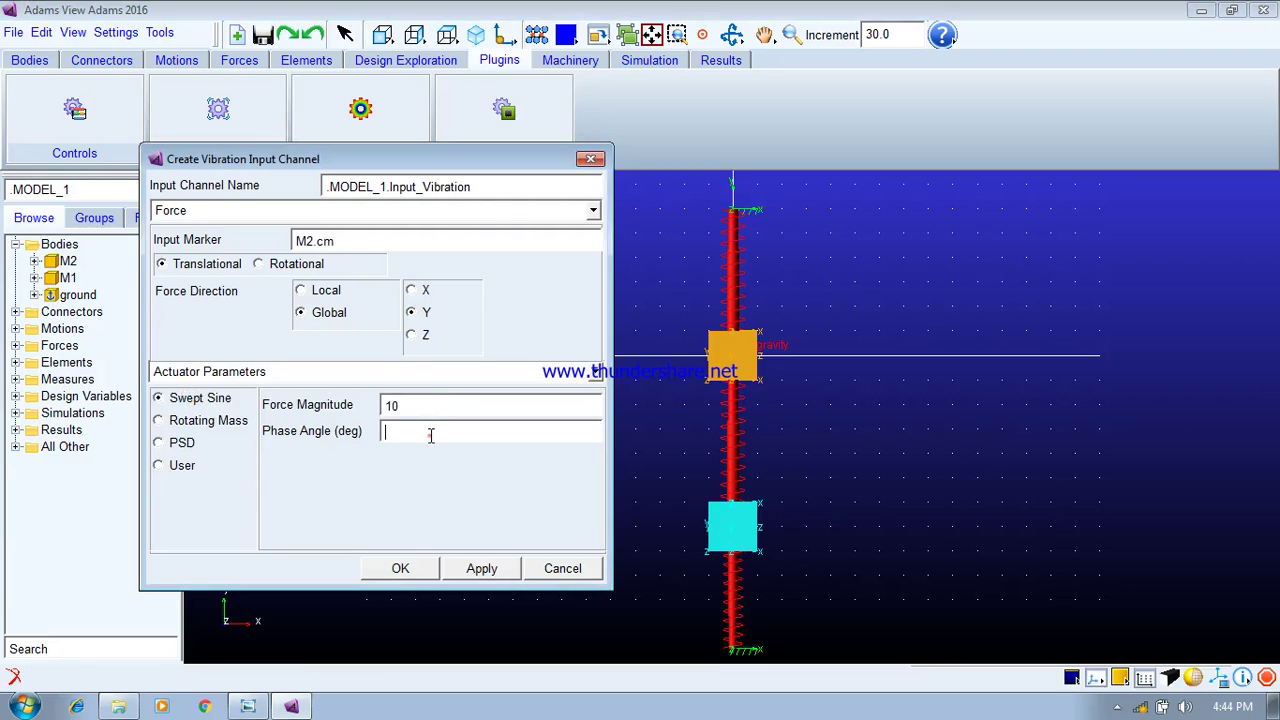
click(399, 569)
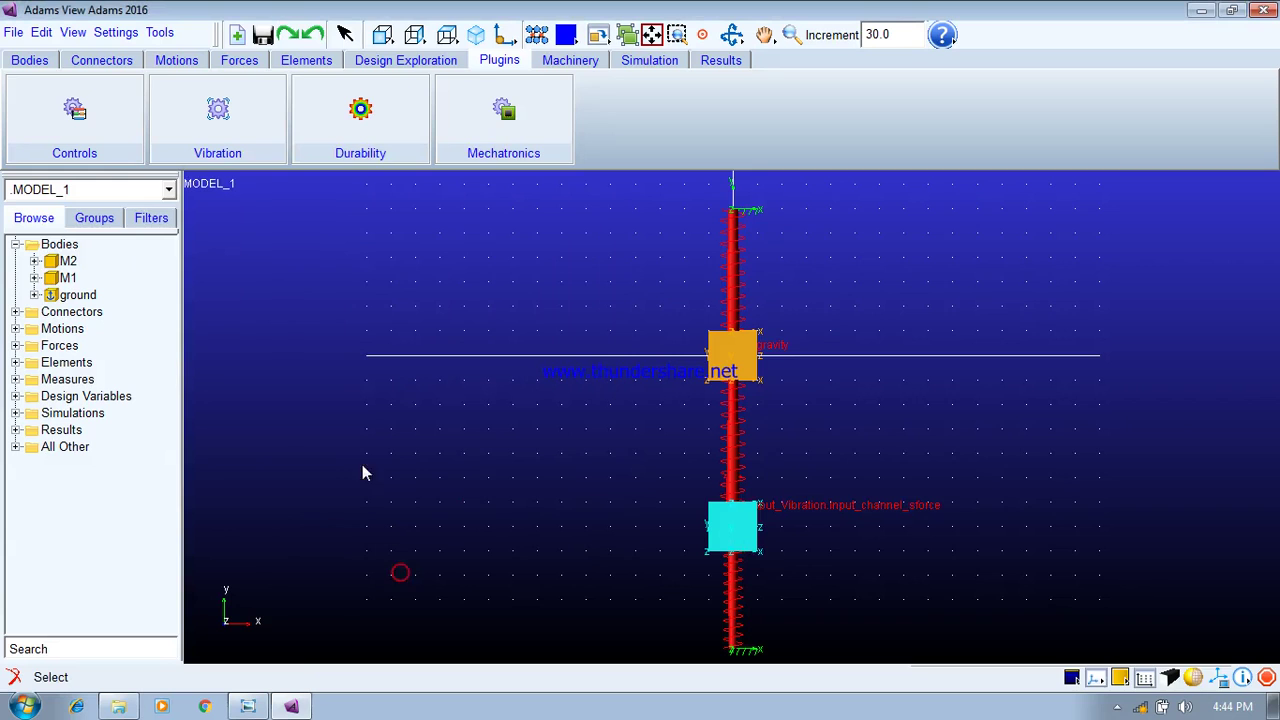
Start a new vibration output channel named Mass_Displacement, keeping the Predefined output function type
click(215, 112)
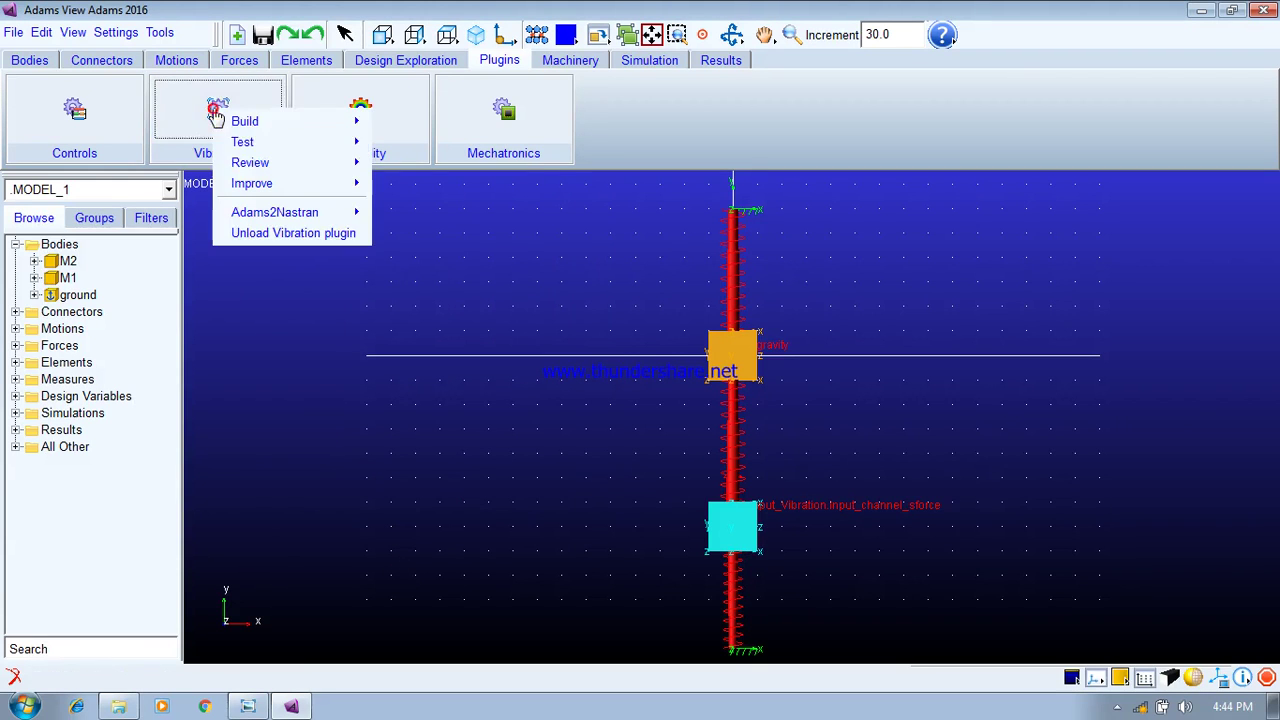
mouse_move(245, 125)
mouse_move(414, 144)
click(518, 148)
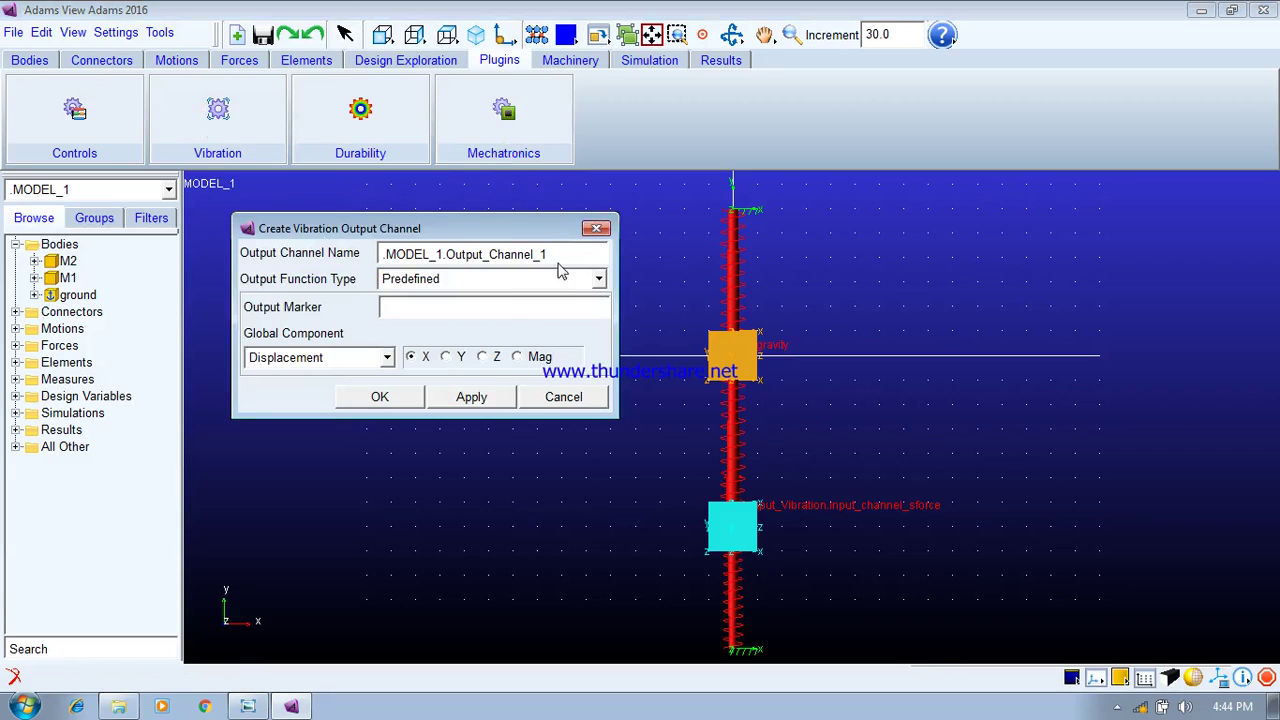
drag(541, 254, 449, 256)
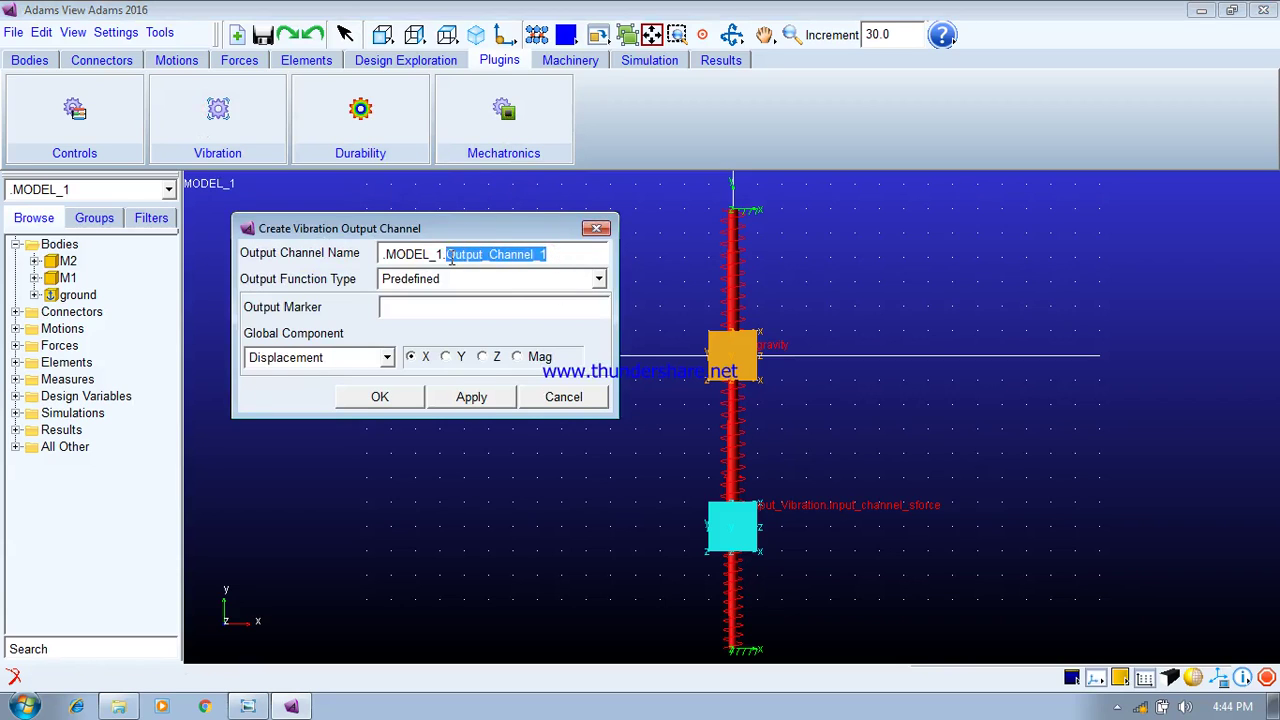
text(Mass_Displacement)
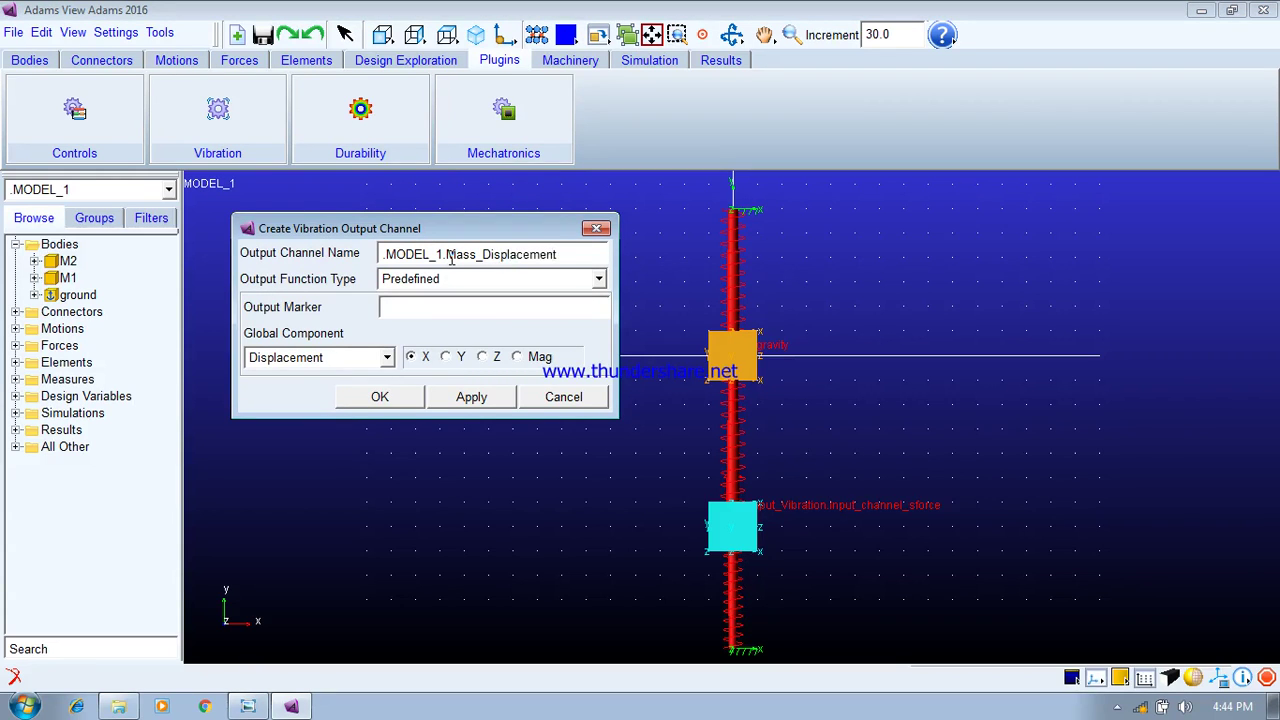
click(451, 290)
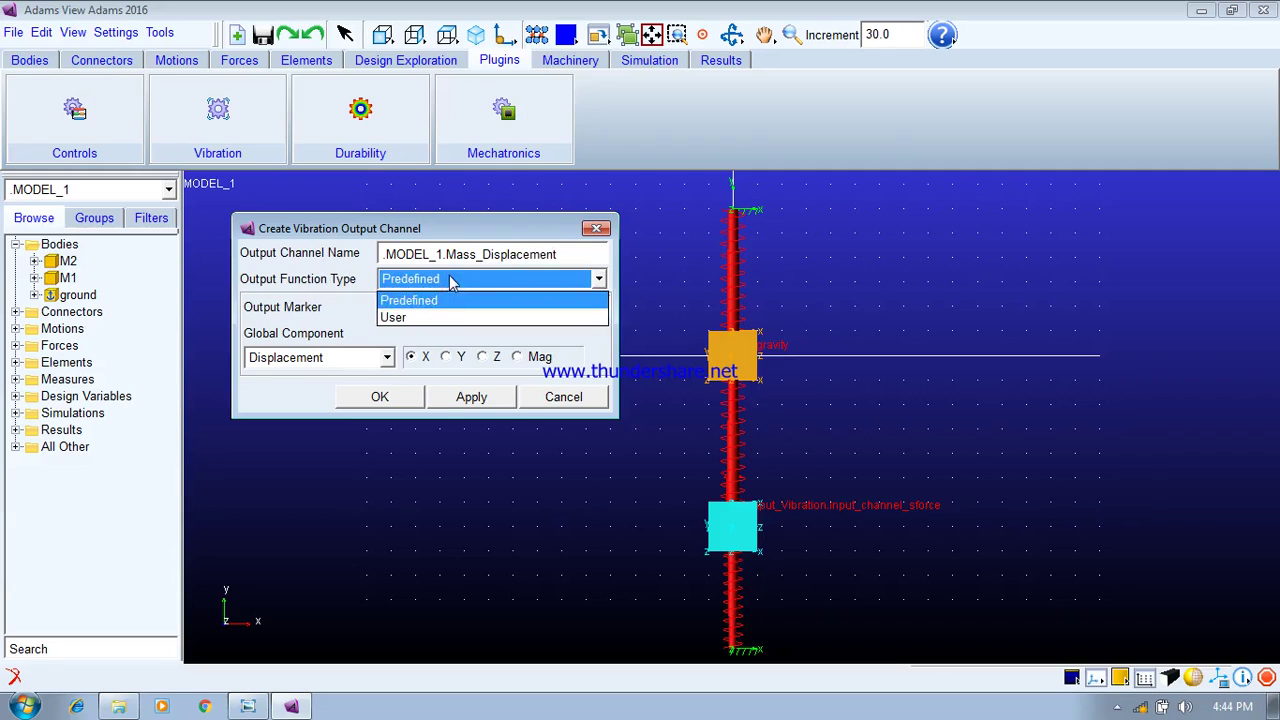
click(451, 282)
Set the output marker to M1.cm with the global Y displacement component and create the output channel
right_click(425, 310)
mouse_move(471, 321)
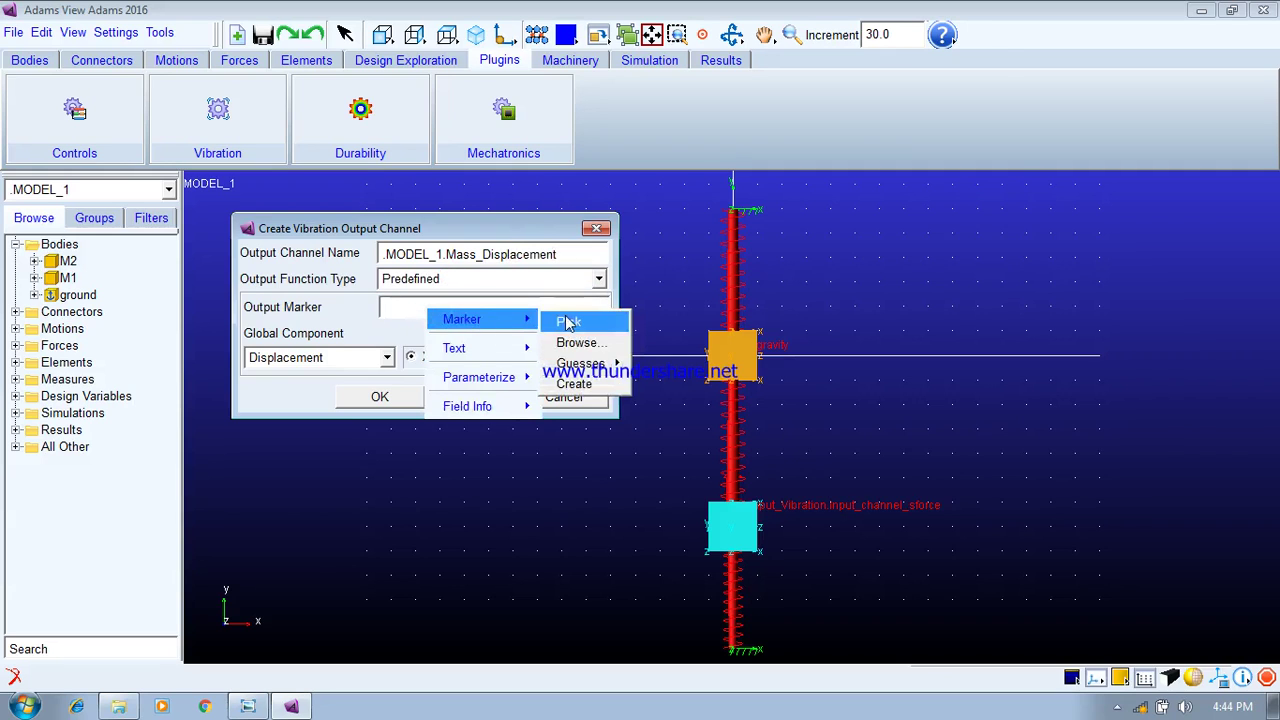
click(567, 322)
click(729, 353)
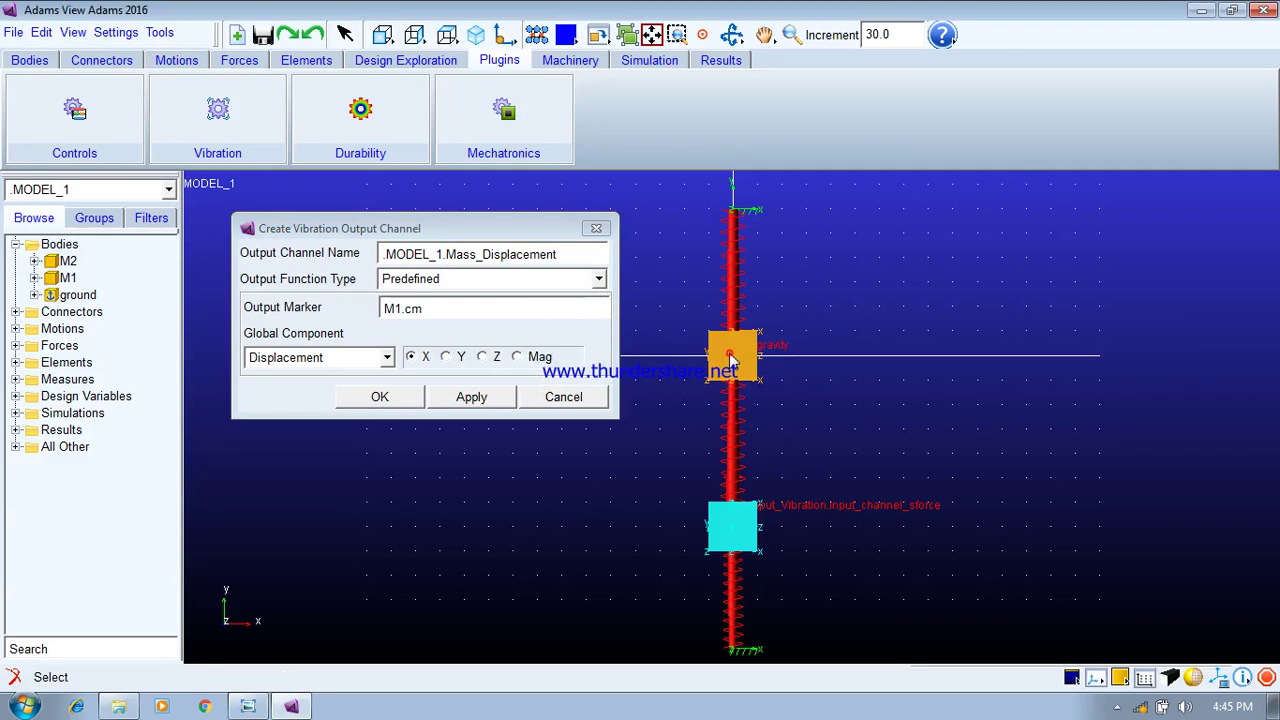
click(446, 358)
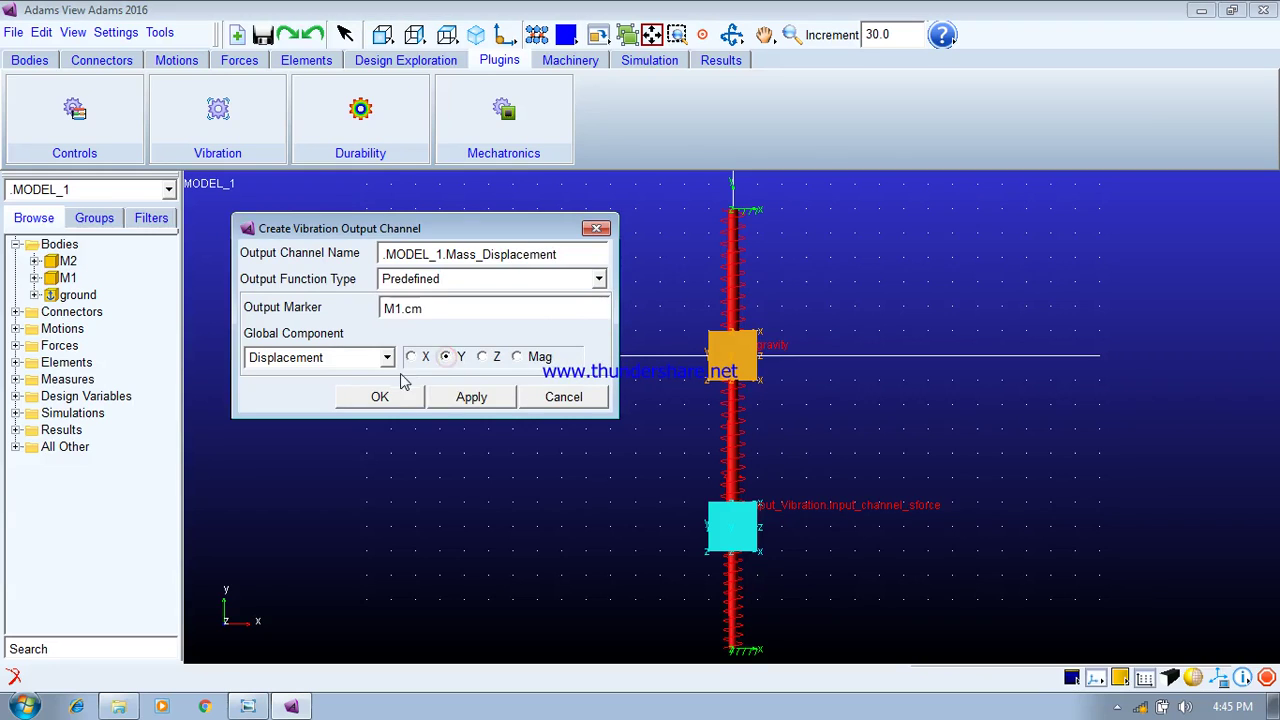
click(381, 396)
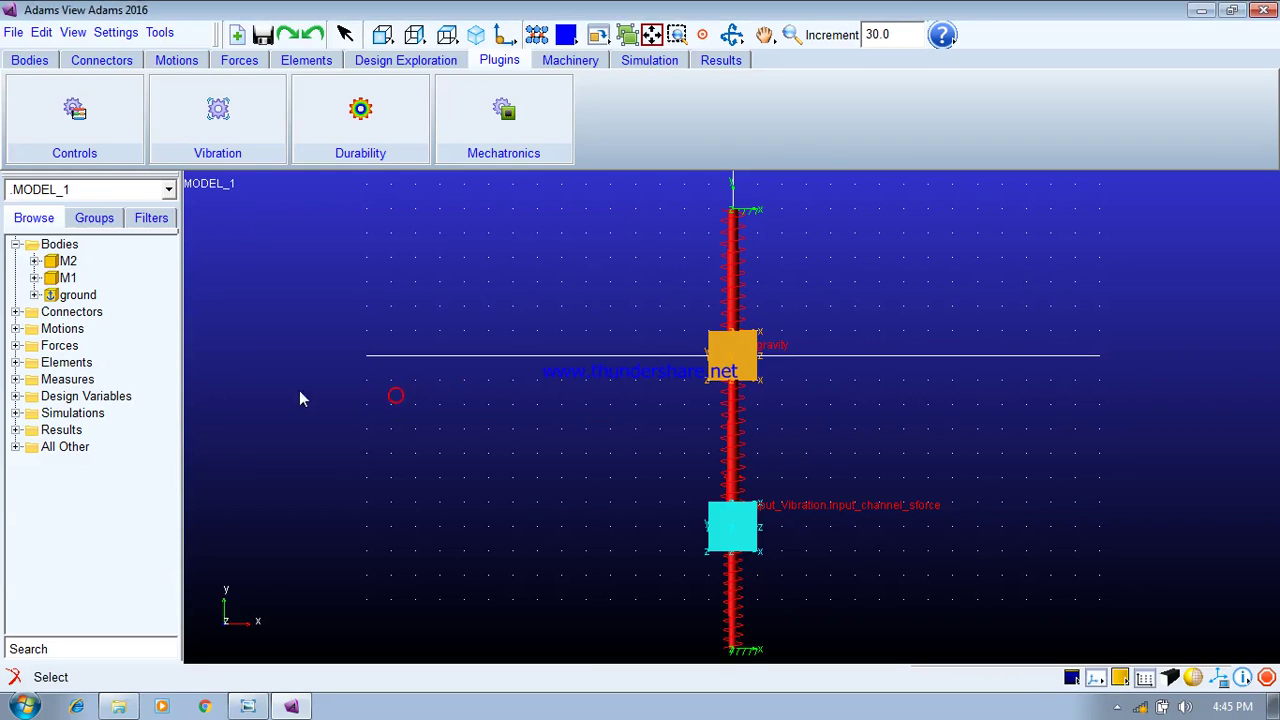
Start a new forced vibration analysis, VibrationAnalysis_1, and add Input_Vibration as its input channel
click(212, 112)
mouse_move(234, 134)
click(424, 134)
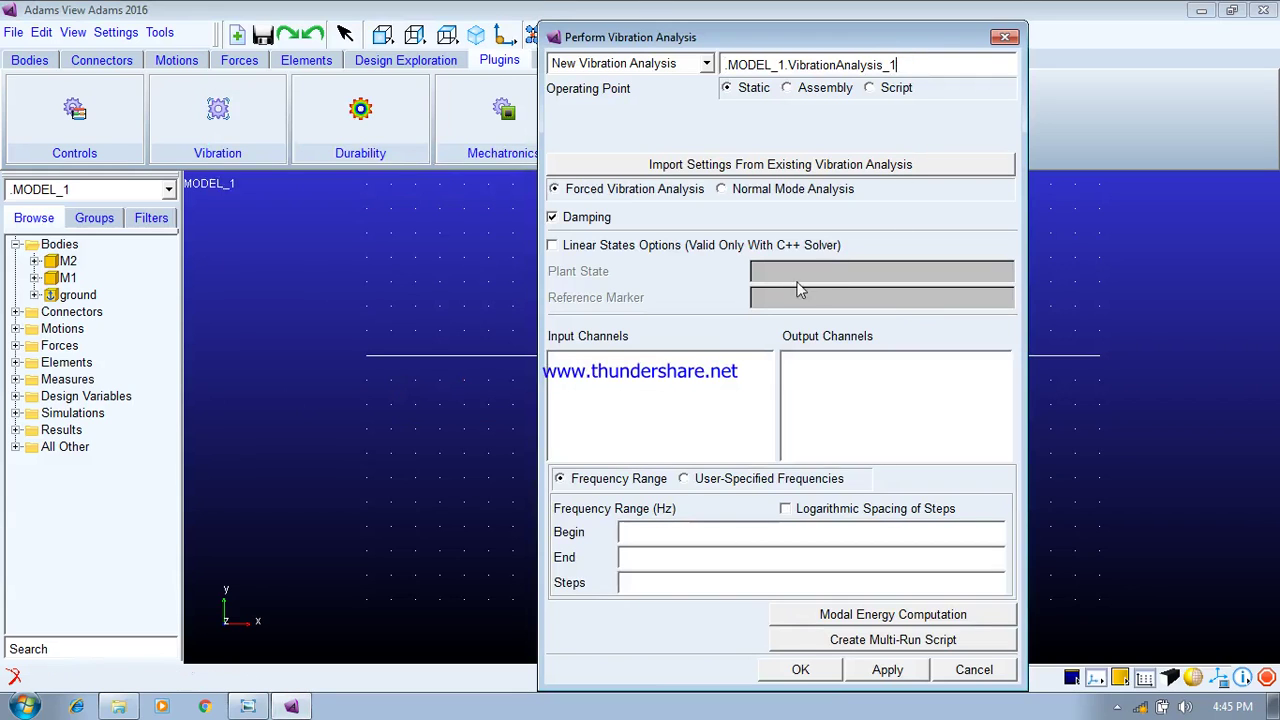
right_click(596, 378)
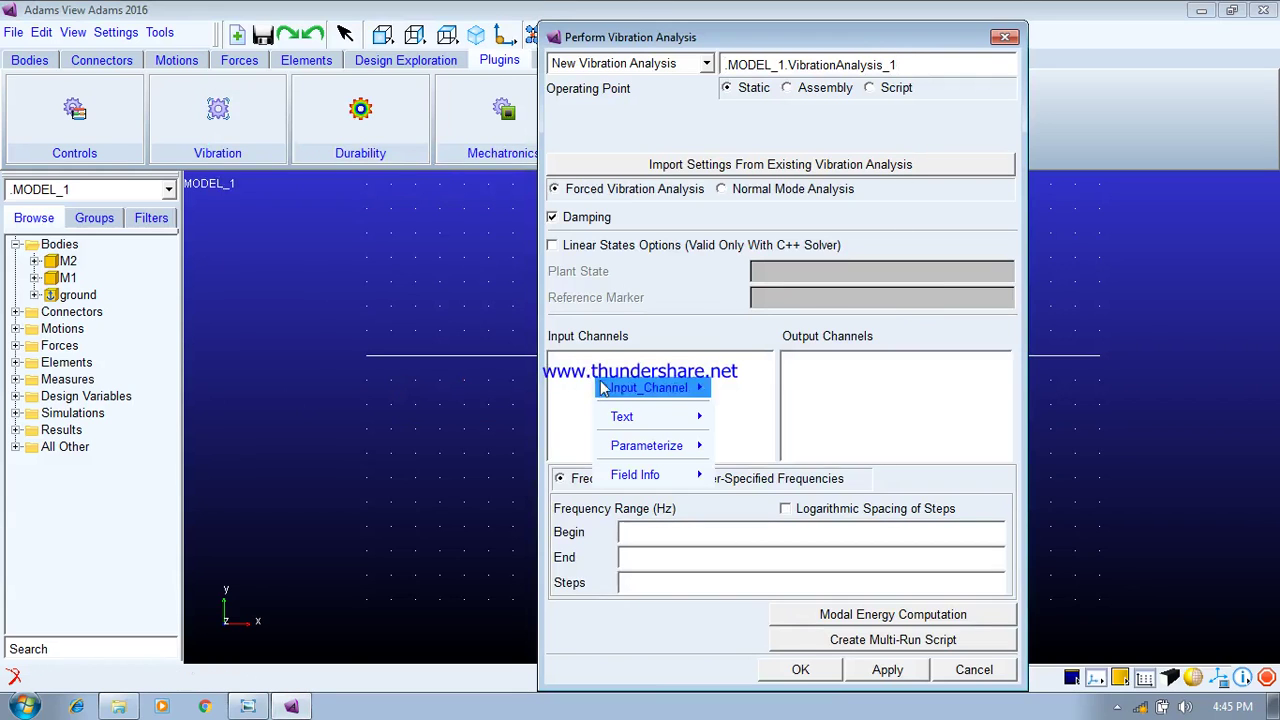
mouse_move(690, 388)
click(740, 411)
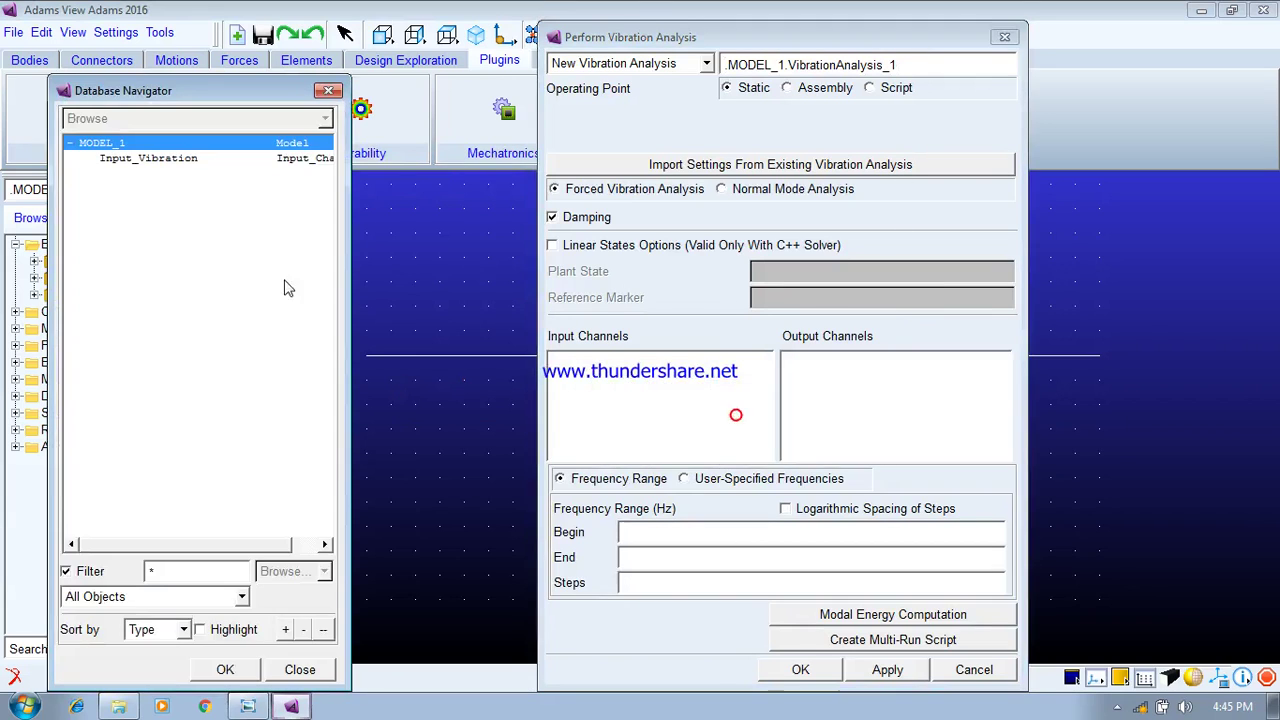
click(173, 158)
click(225, 669)
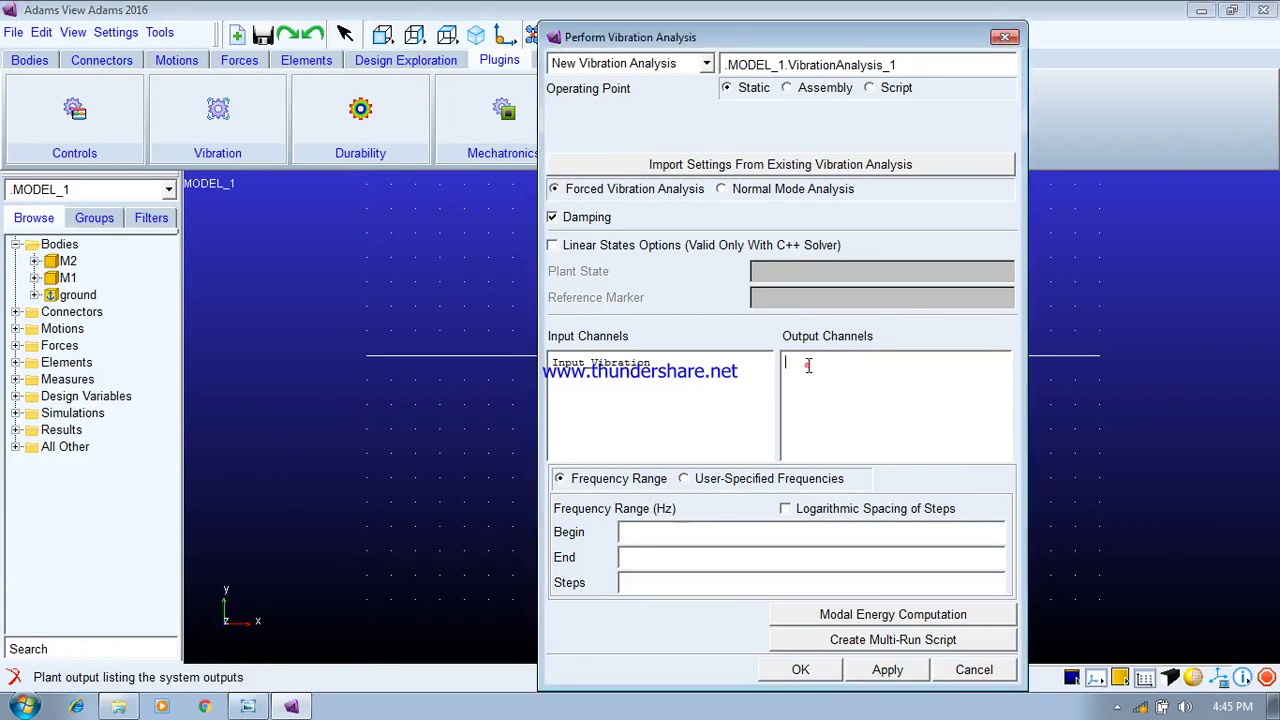
Add Mass_Displacement as the output channel, set the frequency range's end to 10 Hz, and run the vibration analysis
right_click(807, 365)
mouse_move(868, 378)
click(972, 401)
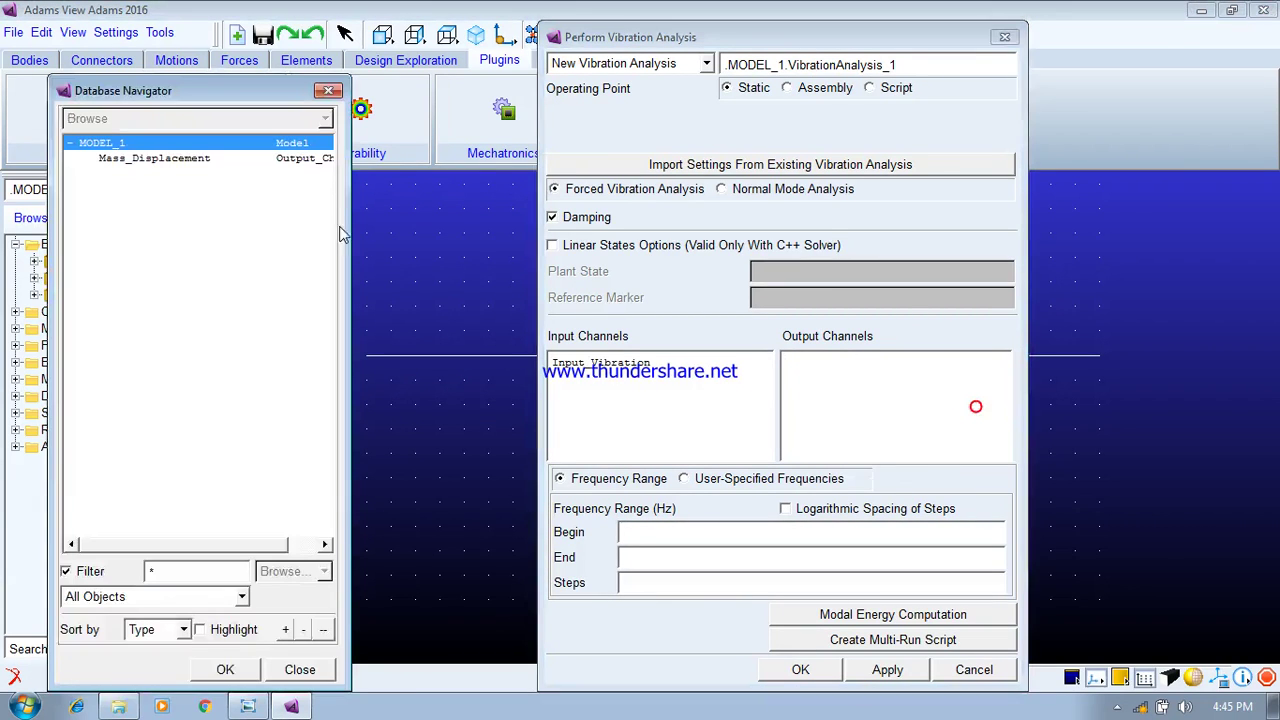
click(199, 160)
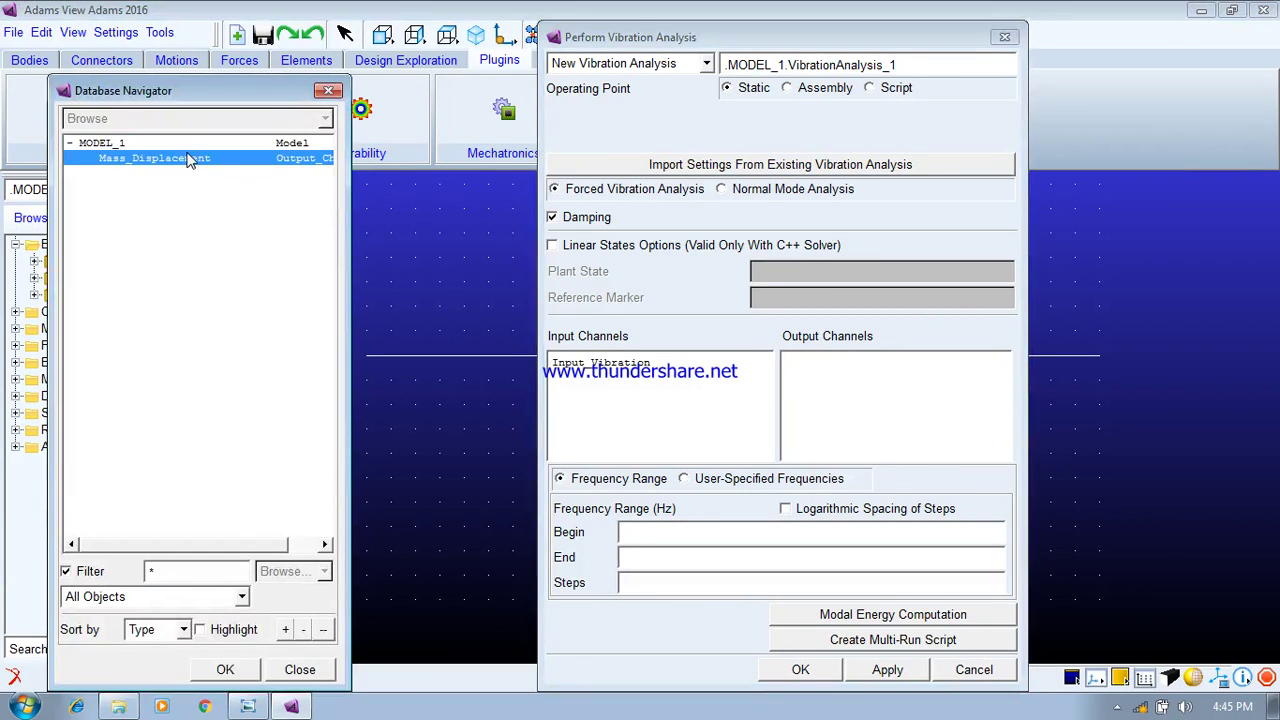
click(226, 670)
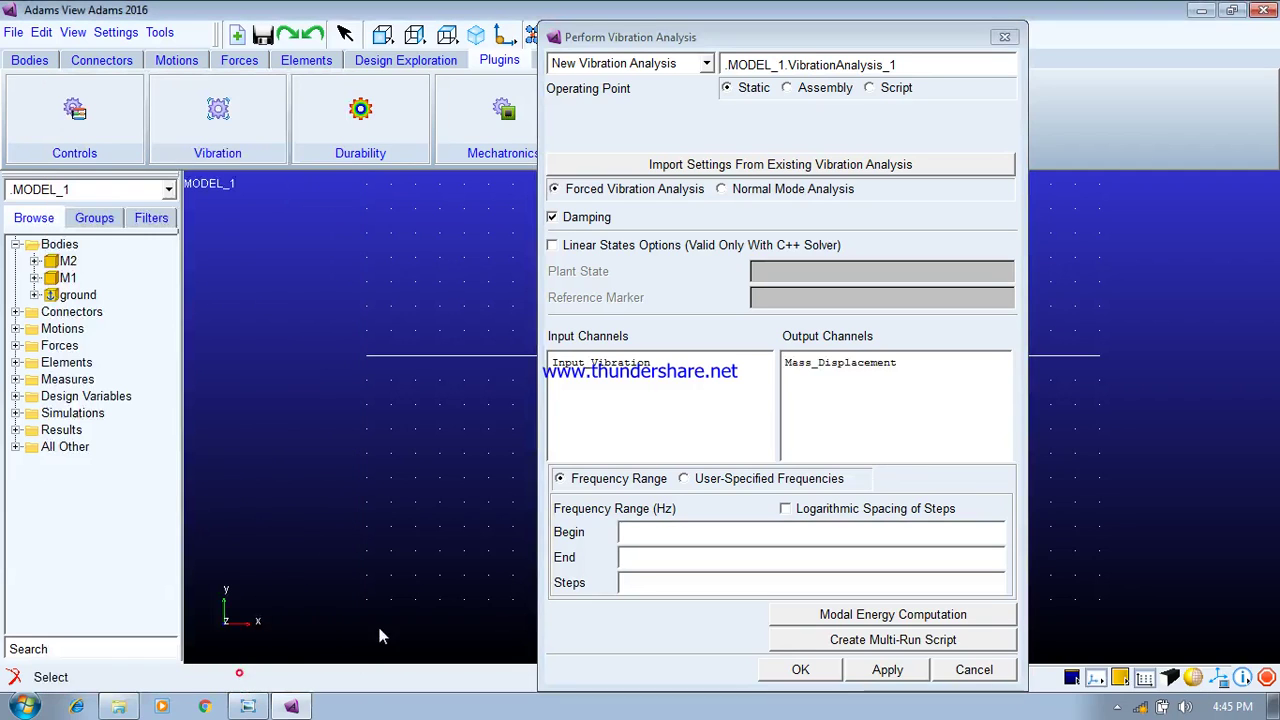
click(655, 557)
text(10)
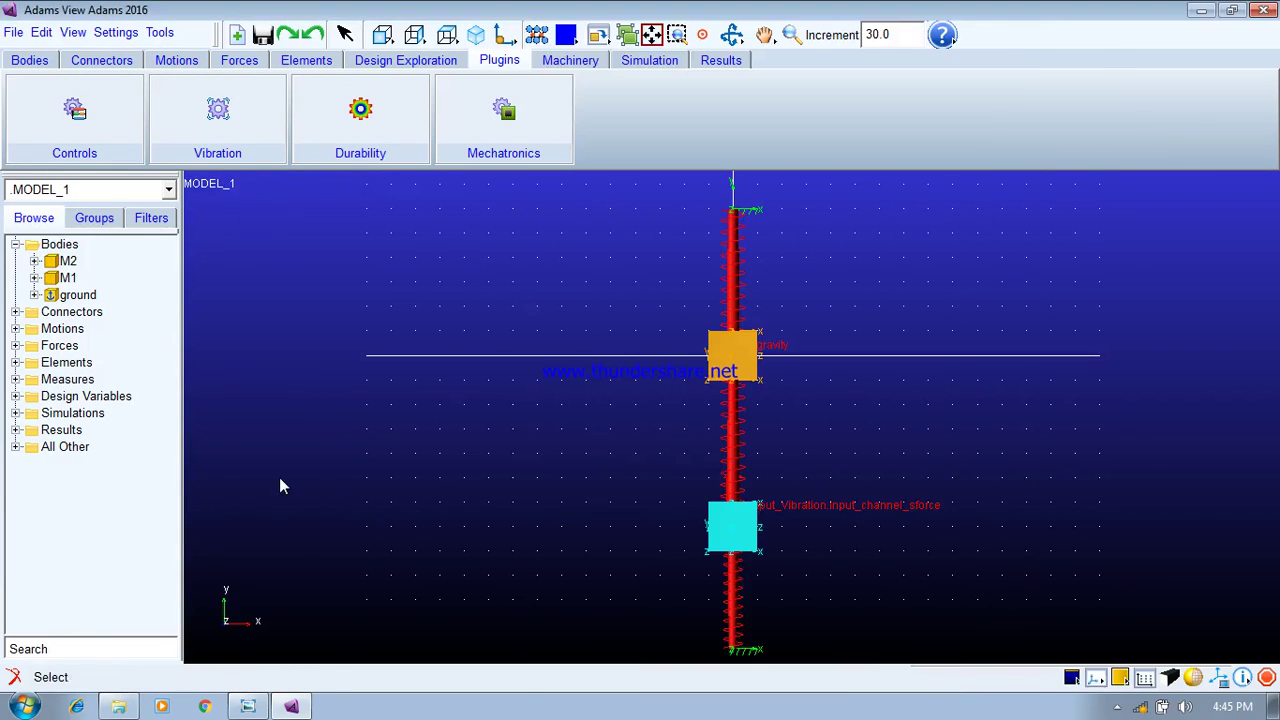
Switch to Adams PostProcessor, maximize its window, and load the vibration animation in the plot view
click(626, 62)
click(720, 60)
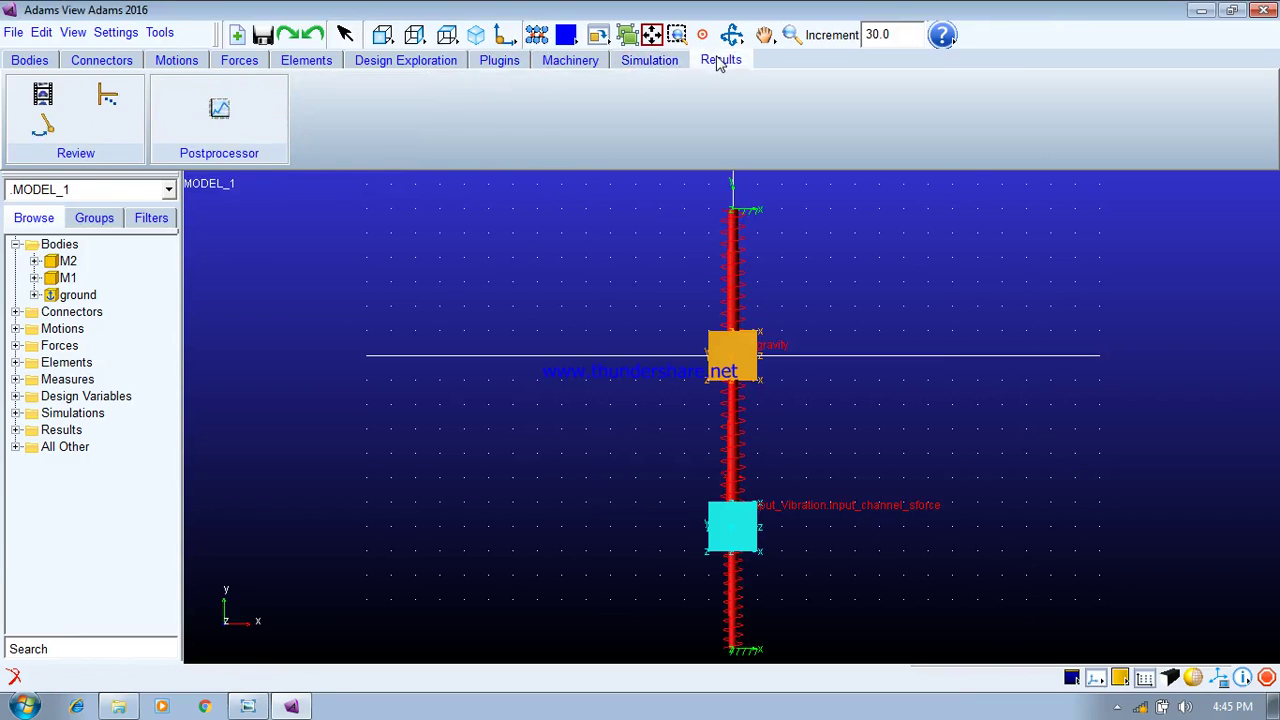
click(230, 110)
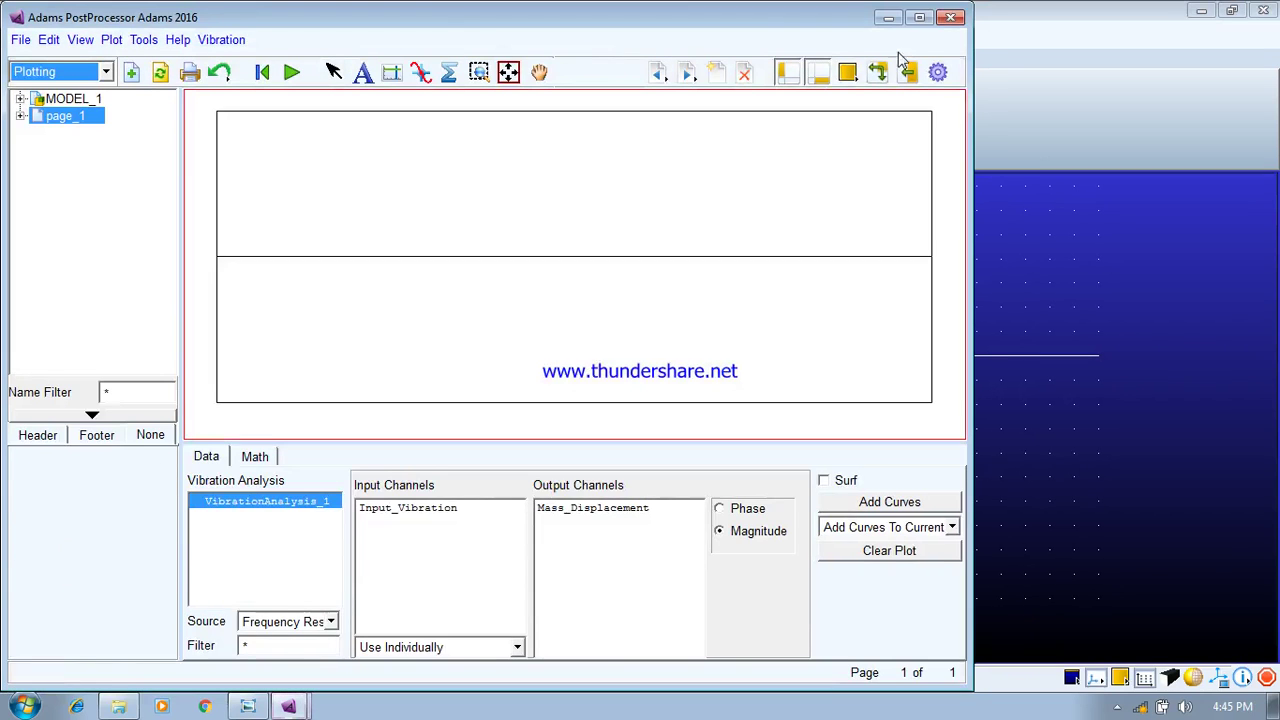
click(919, 18)
right_click(656, 189)
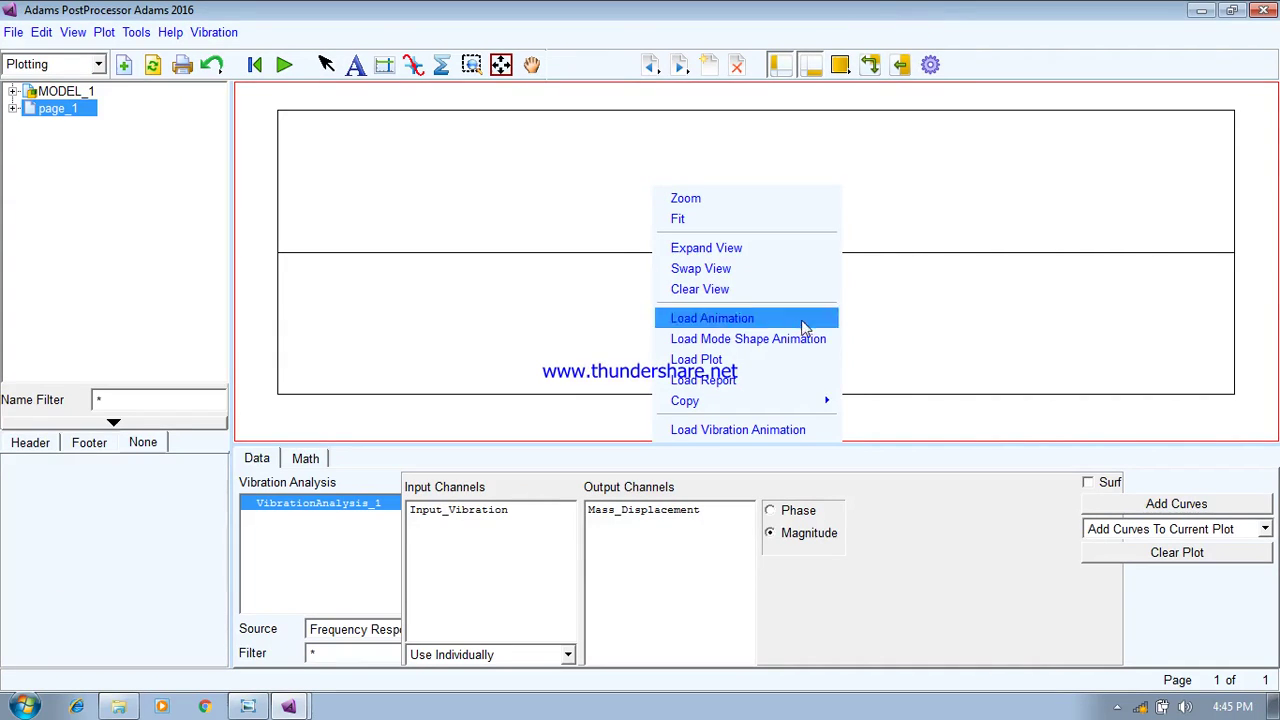
click(738, 432)
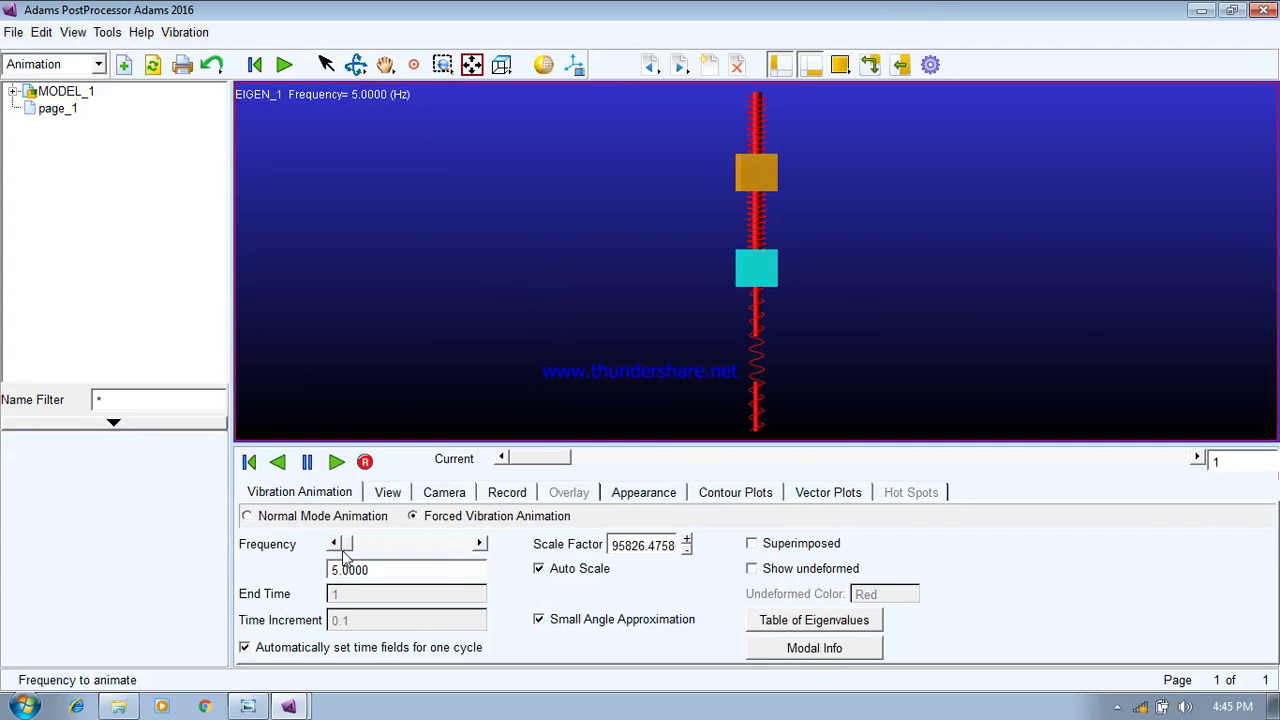
Play the forced vibration animation at 5 Hz and then at 6.5 Hz, rewinding it after each playback
click(337, 466)
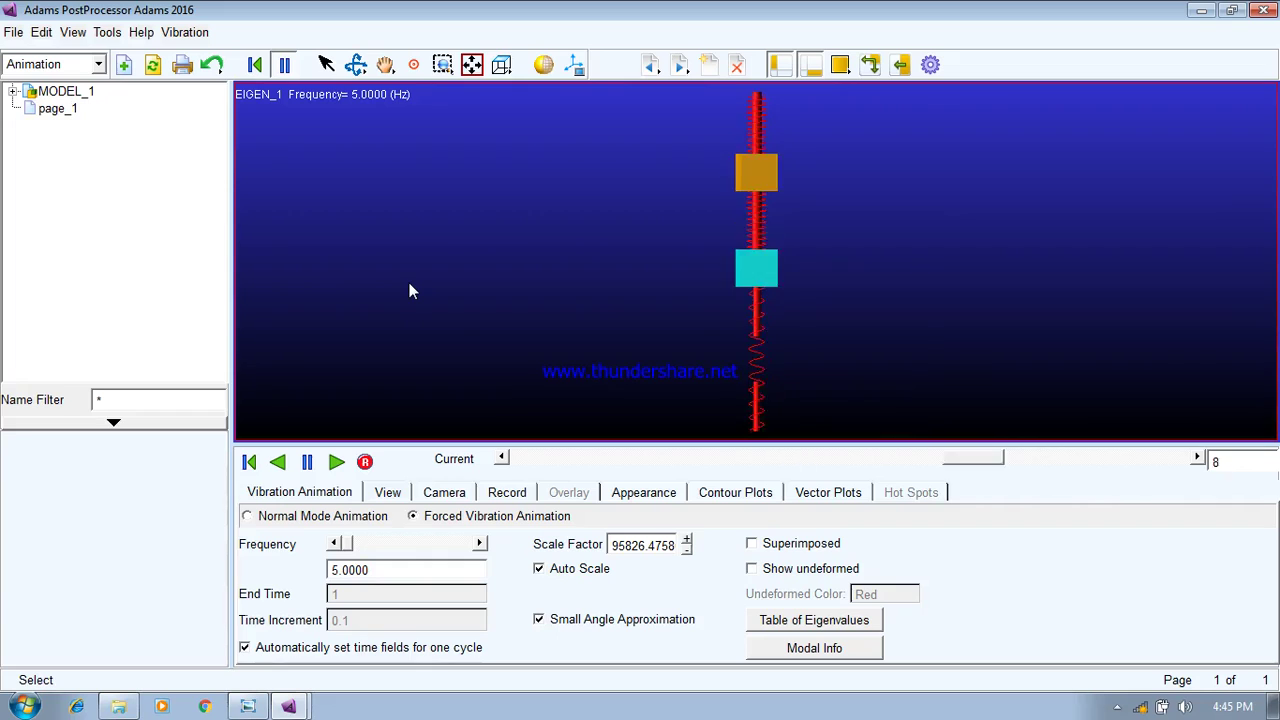
click(251, 462)
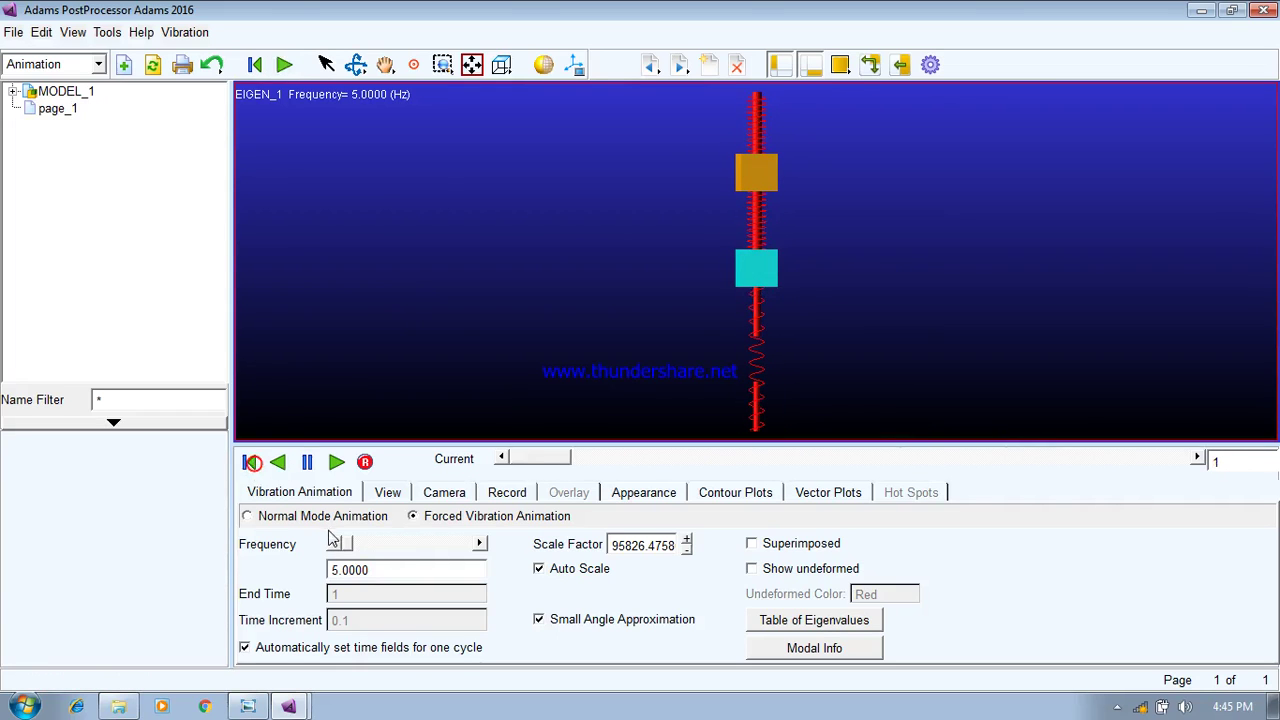
click(386, 548)
click(400, 546)
click(418, 547)
click(336, 461)
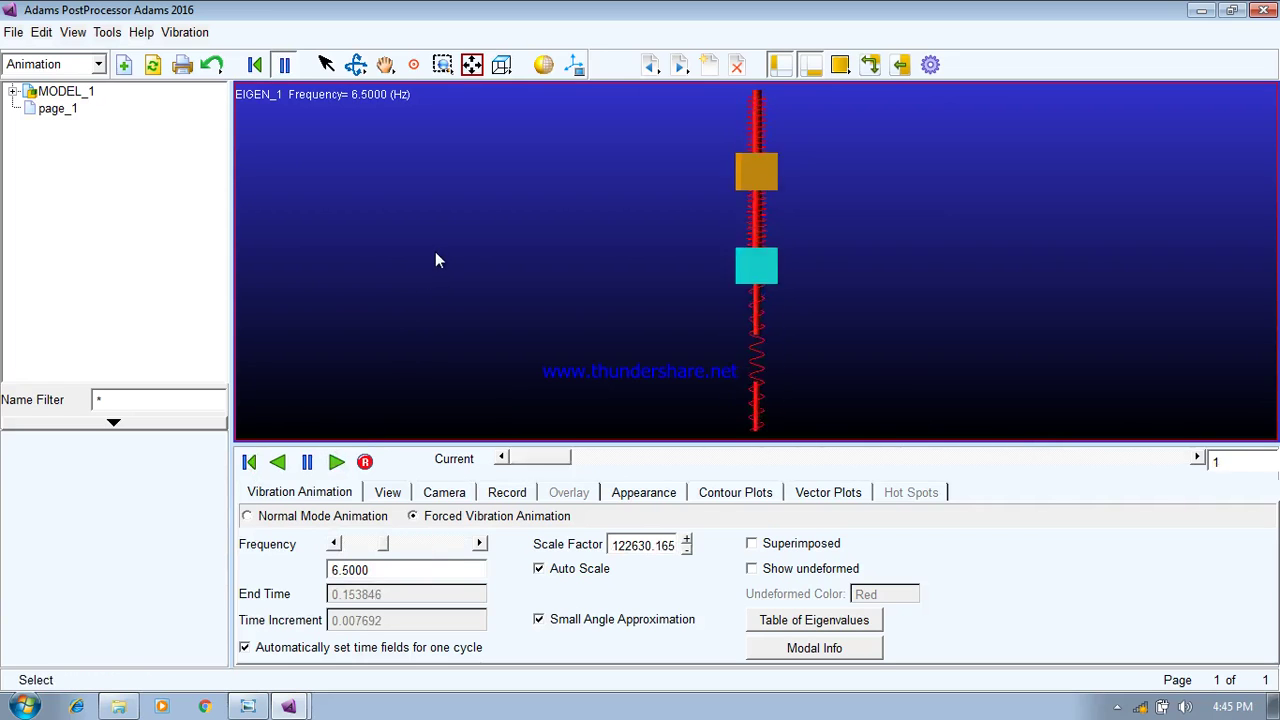
click(252, 463)
Raise the animation frequency to 10 Hz, play the forced vibration animation, and rewind it to the first frame
click(480, 544)
click(480, 544)
click(480, 544)
click(336, 461)
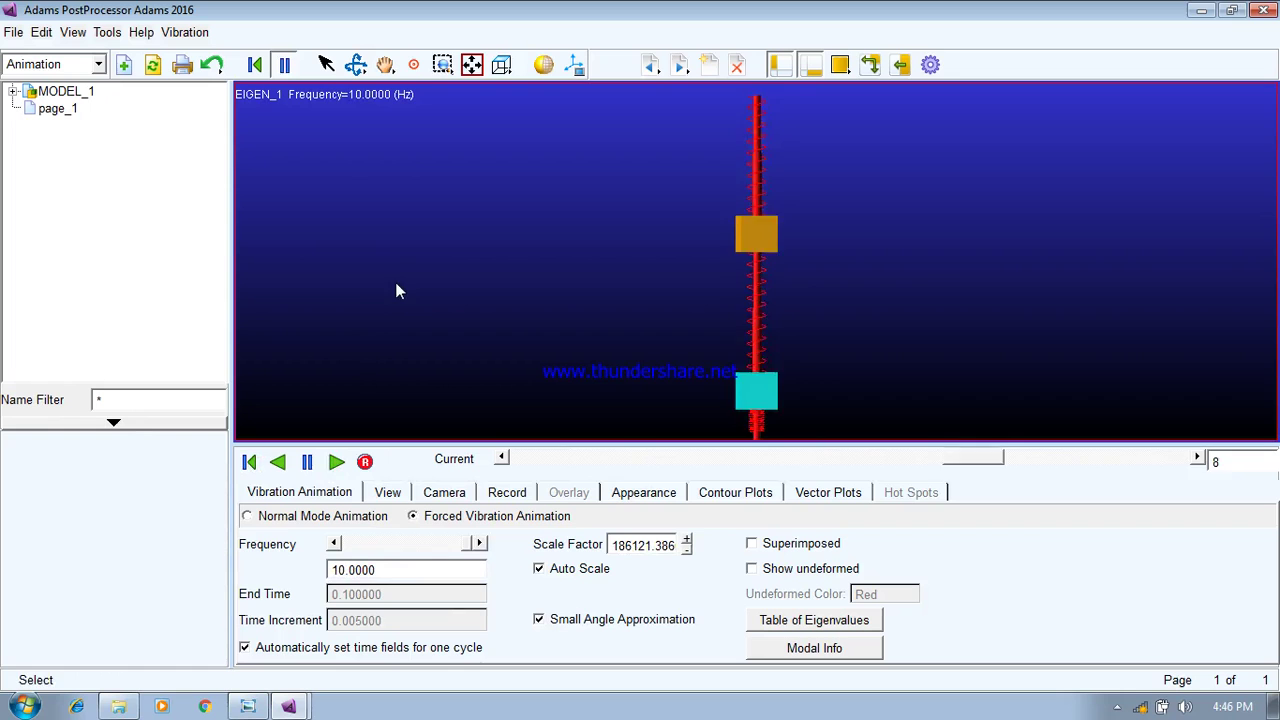
click(252, 64)
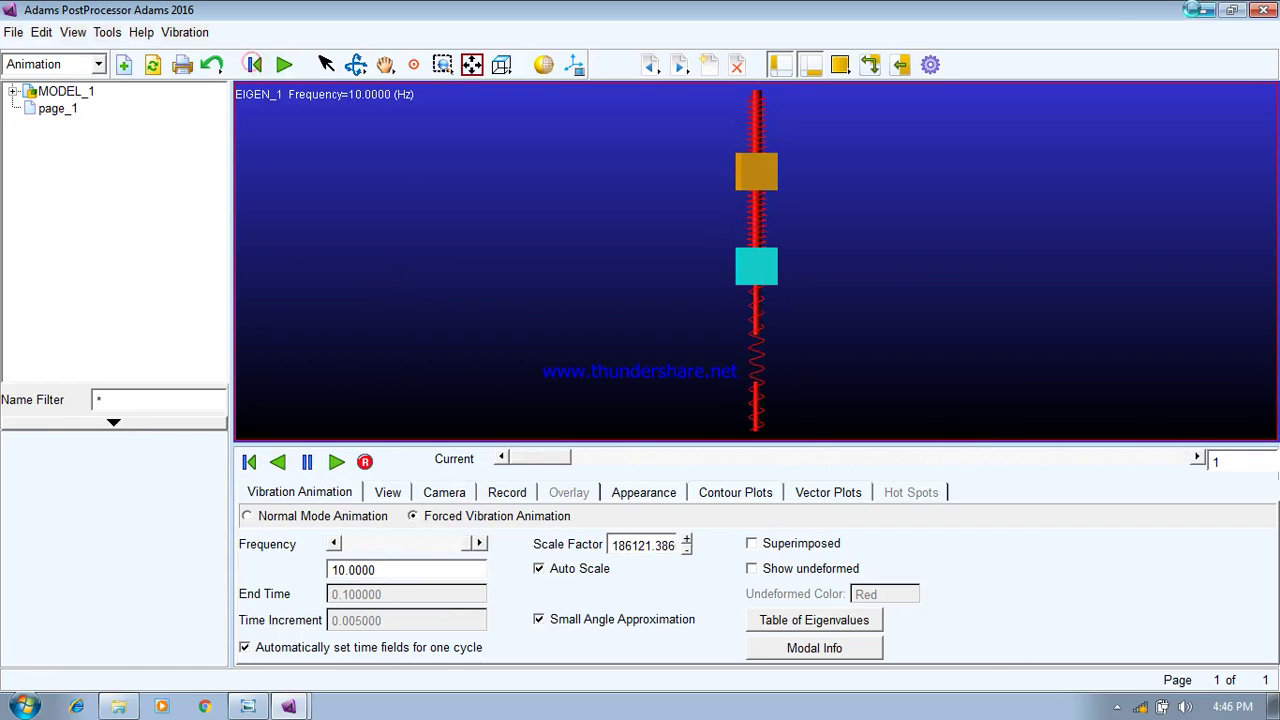
Close PostProcessor to return to Adams View and delete the lowest spring, SPRING_3, between M2 and ground
click(1265, 9)
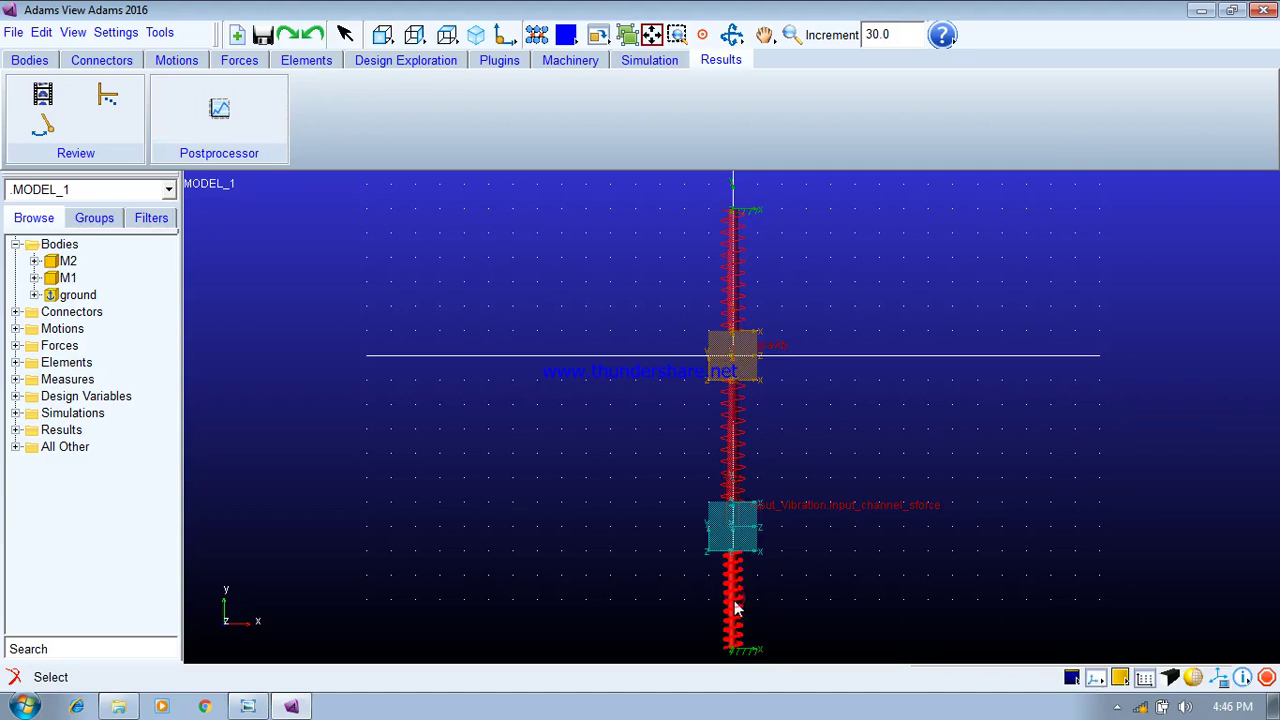
right_click(735, 607)
mouse_move(800, 613)
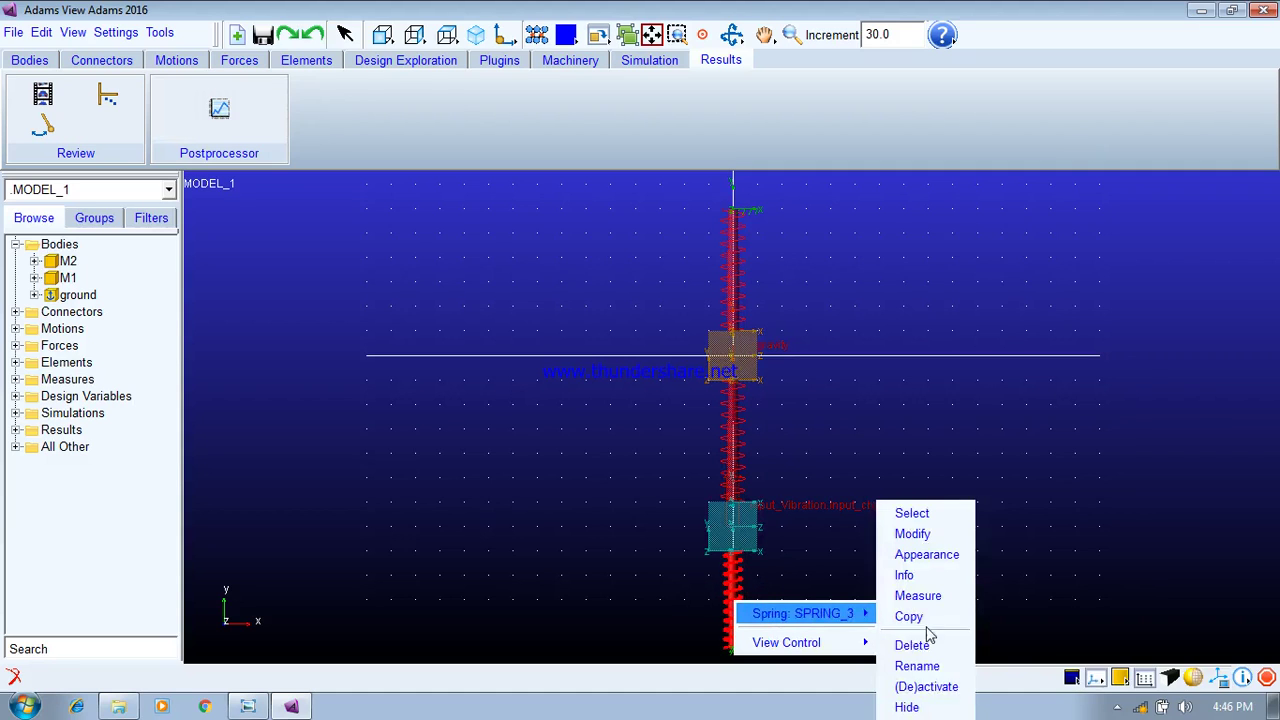
click(912, 646)
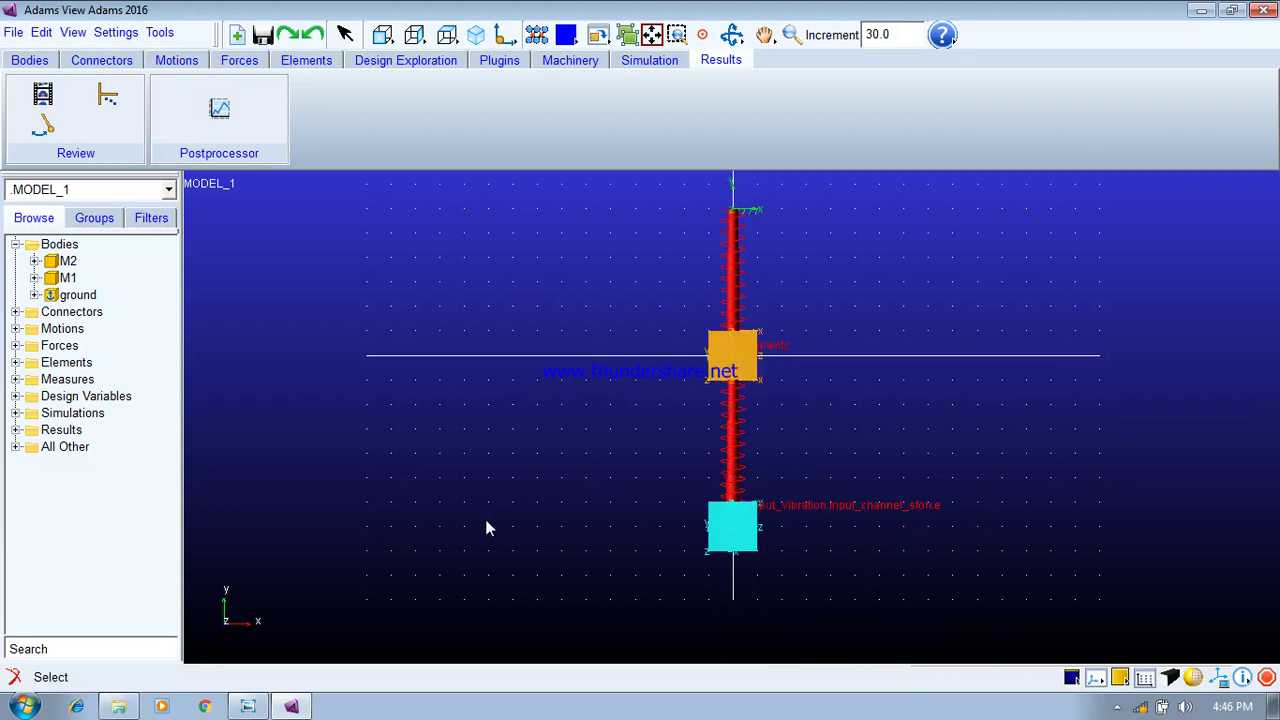
Try creating a spring-damper with K 900 and C 100 from vertex M2.BOX_2.V13 to the ground location 0.0, -600.0, 0.0
click(101, 60)
click(239, 60)
click(175, 125)
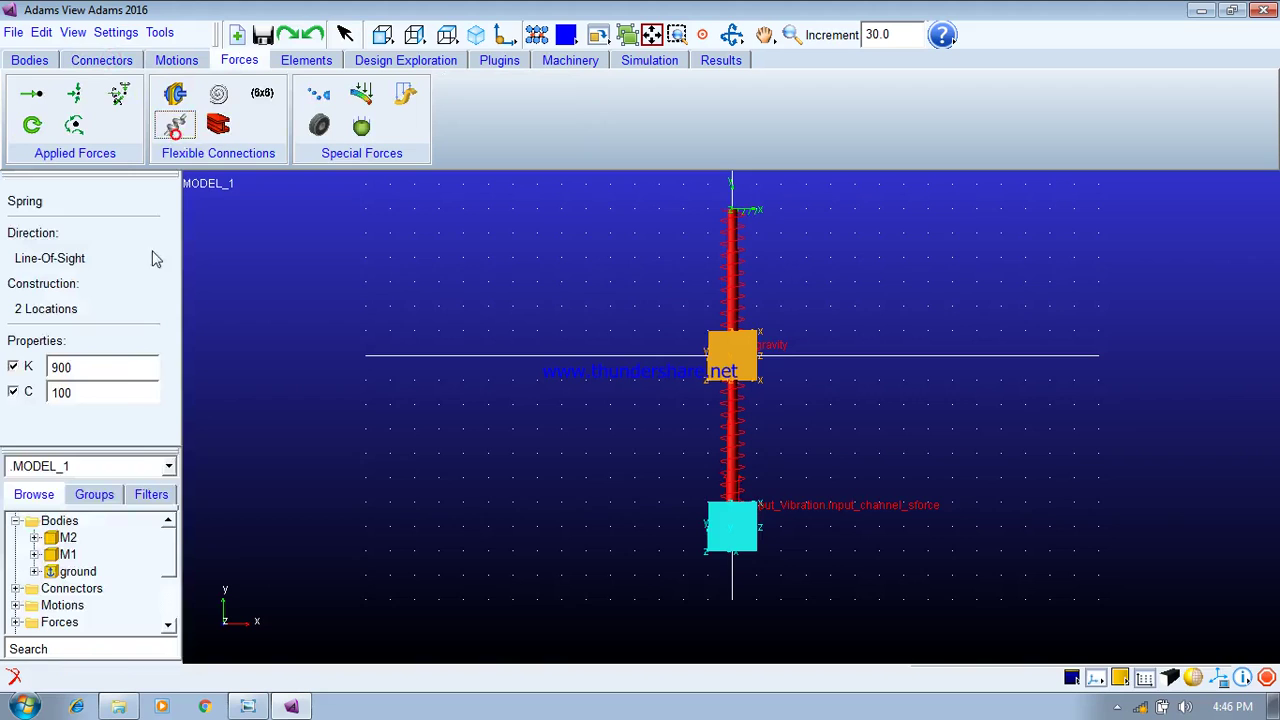
right_click(731, 560)
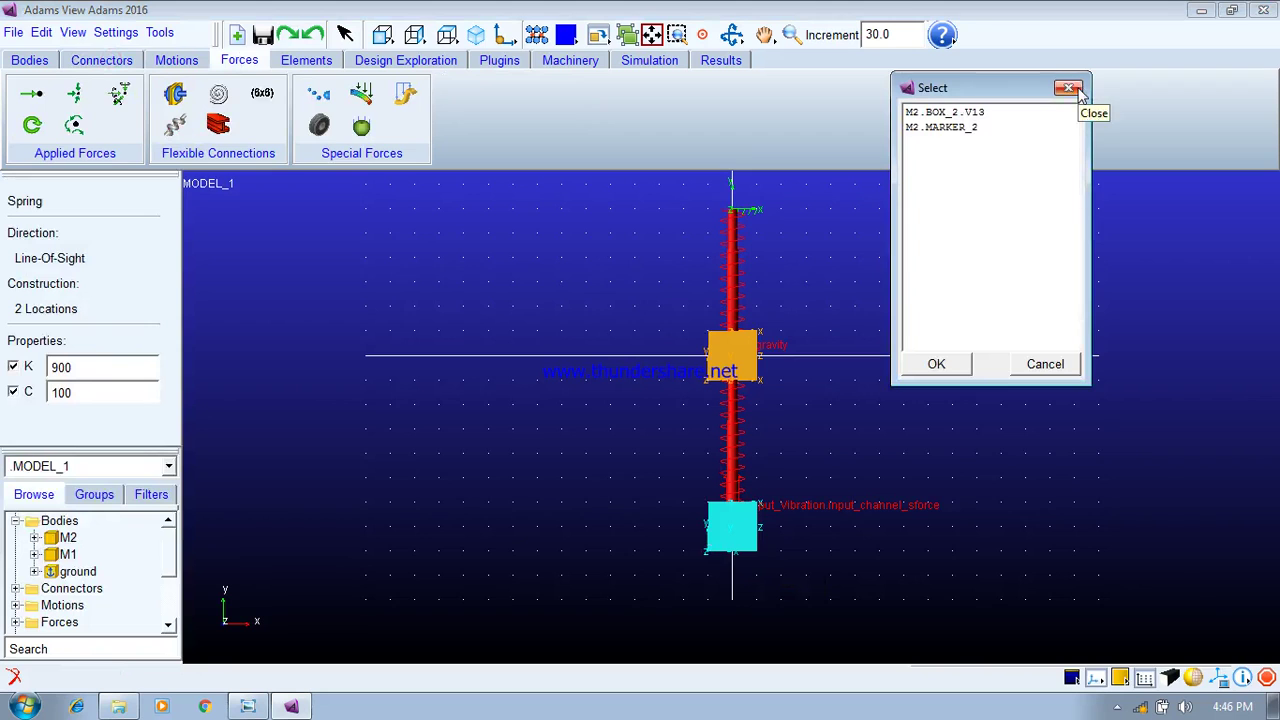
click(962, 114)
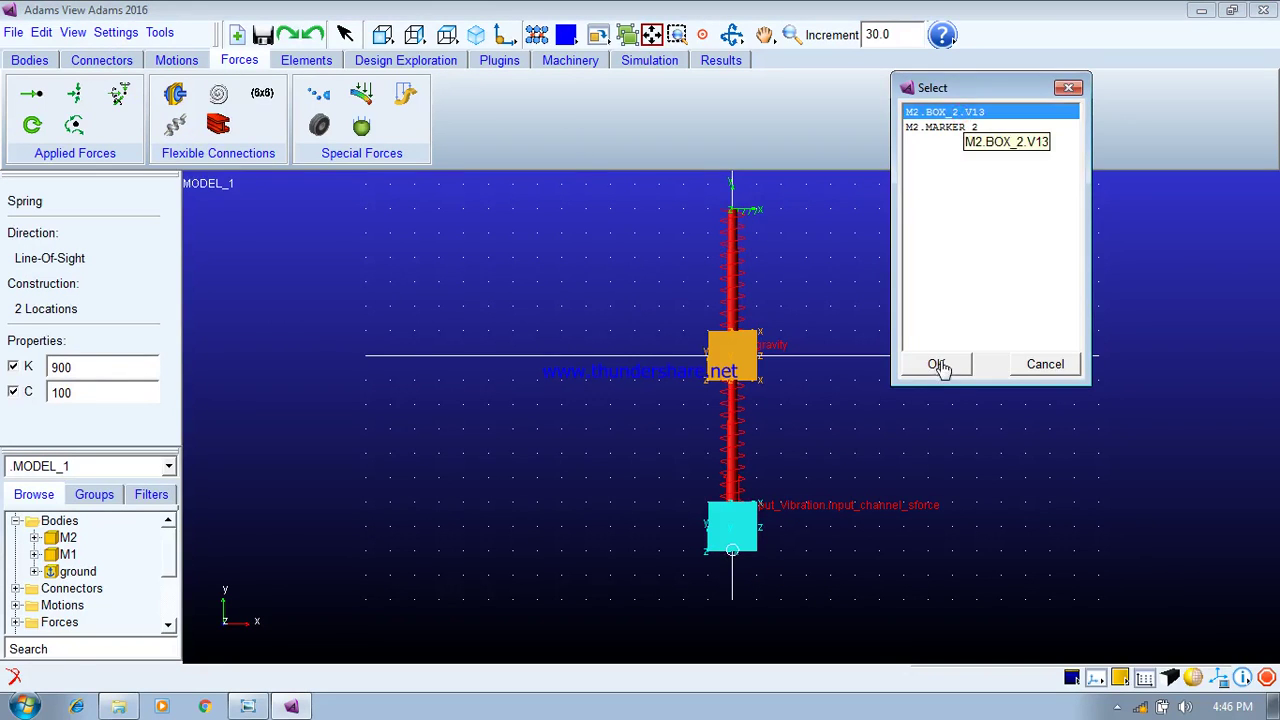
click(940, 365)
right_click(729, 655)
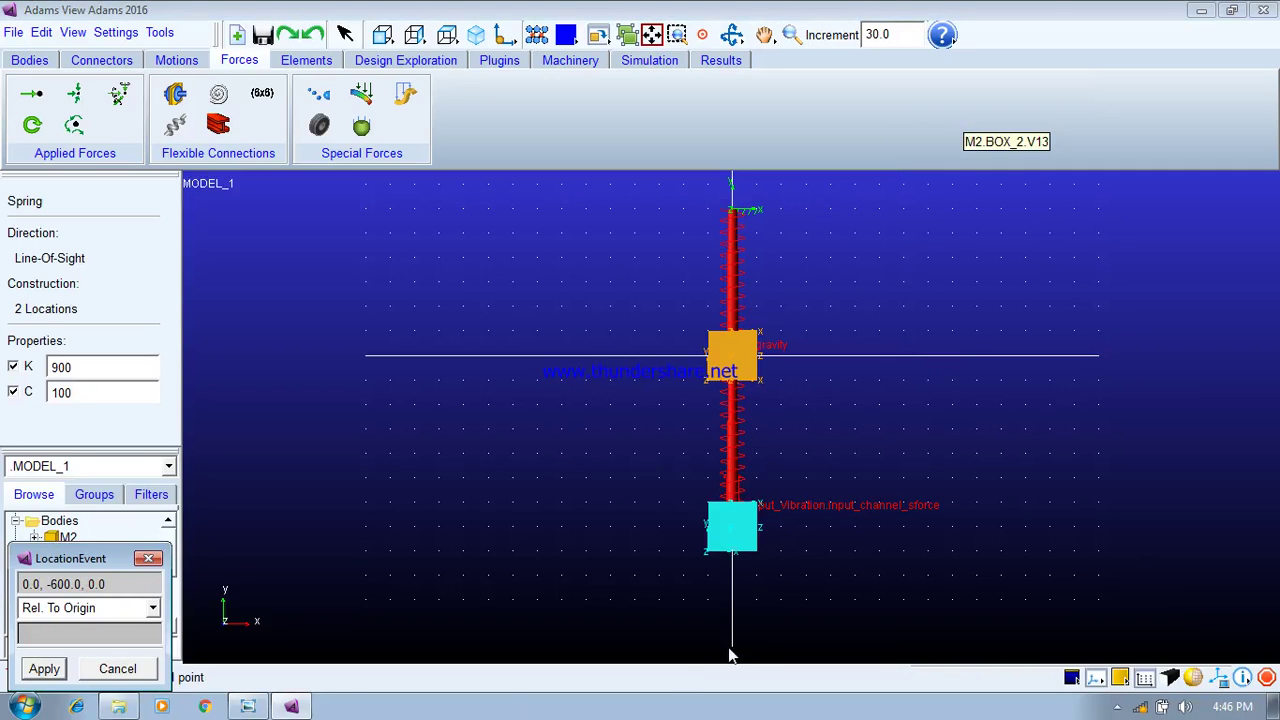
click(44, 668)
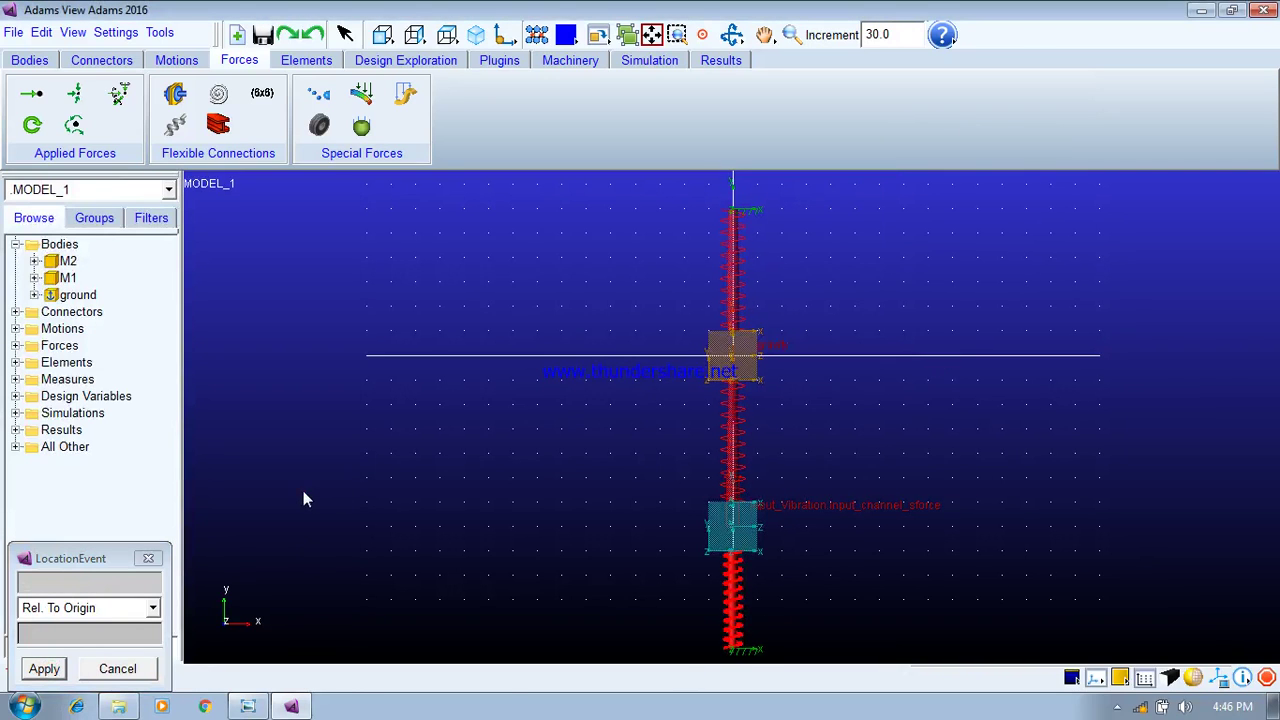
click(303, 490)
Delete the newly created spring below M2 and dismiss the leftover location entry dialog
right_click(731, 601)
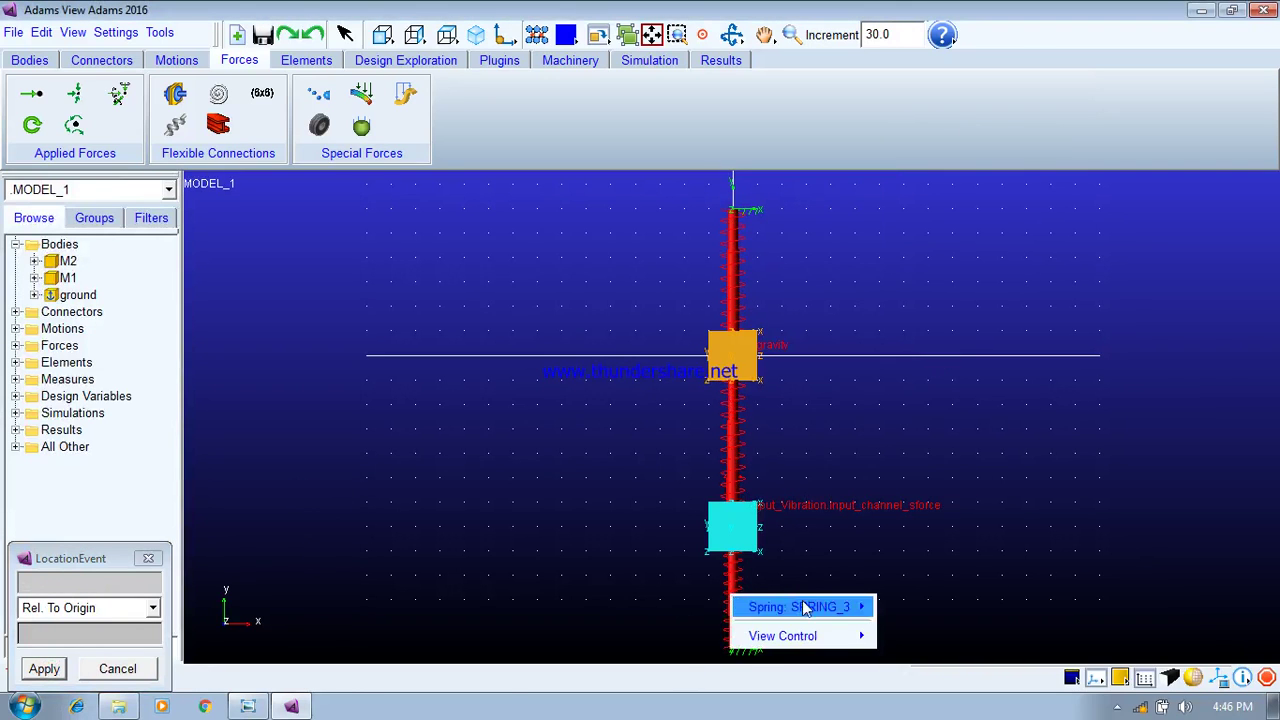
mouse_move(810, 606)
click(907, 648)
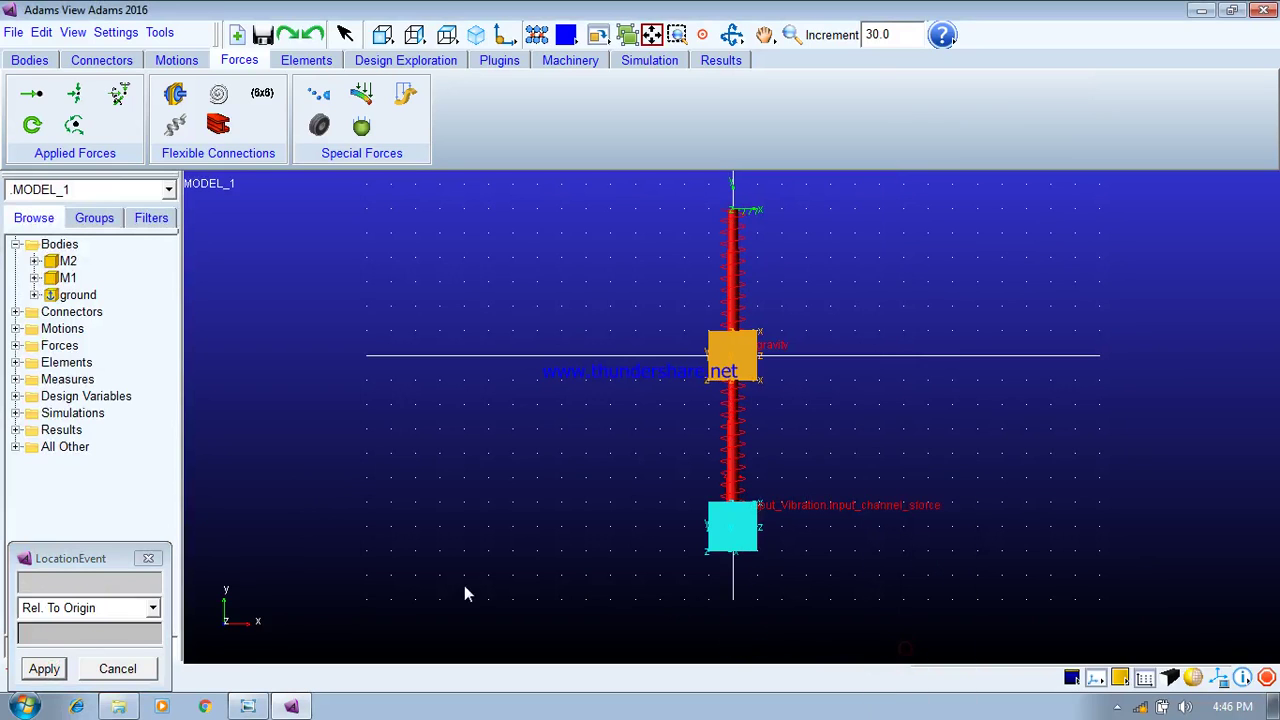
click(146, 559)
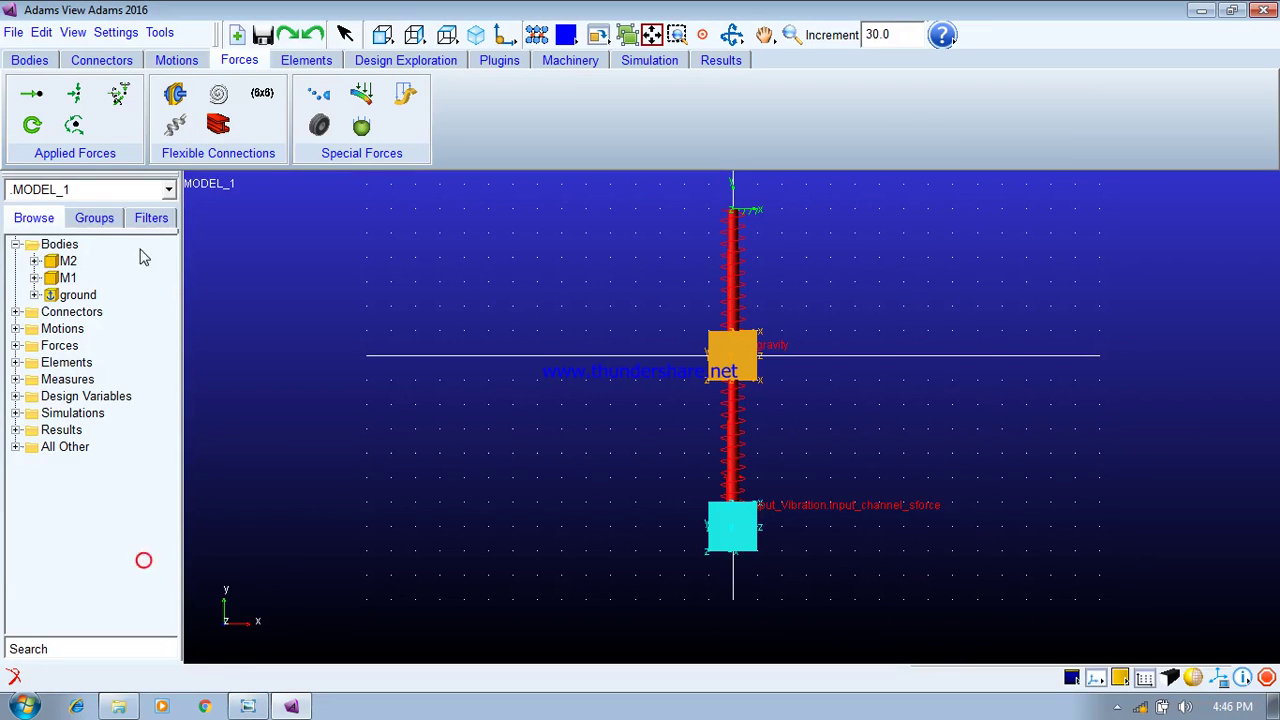
Create a spring-damper with K 900 and C 100 from the ground location 0.0, -600.0, 0.0 to vertex M2.BOX_2.V13
click(175, 124)
right_click(736, 657)
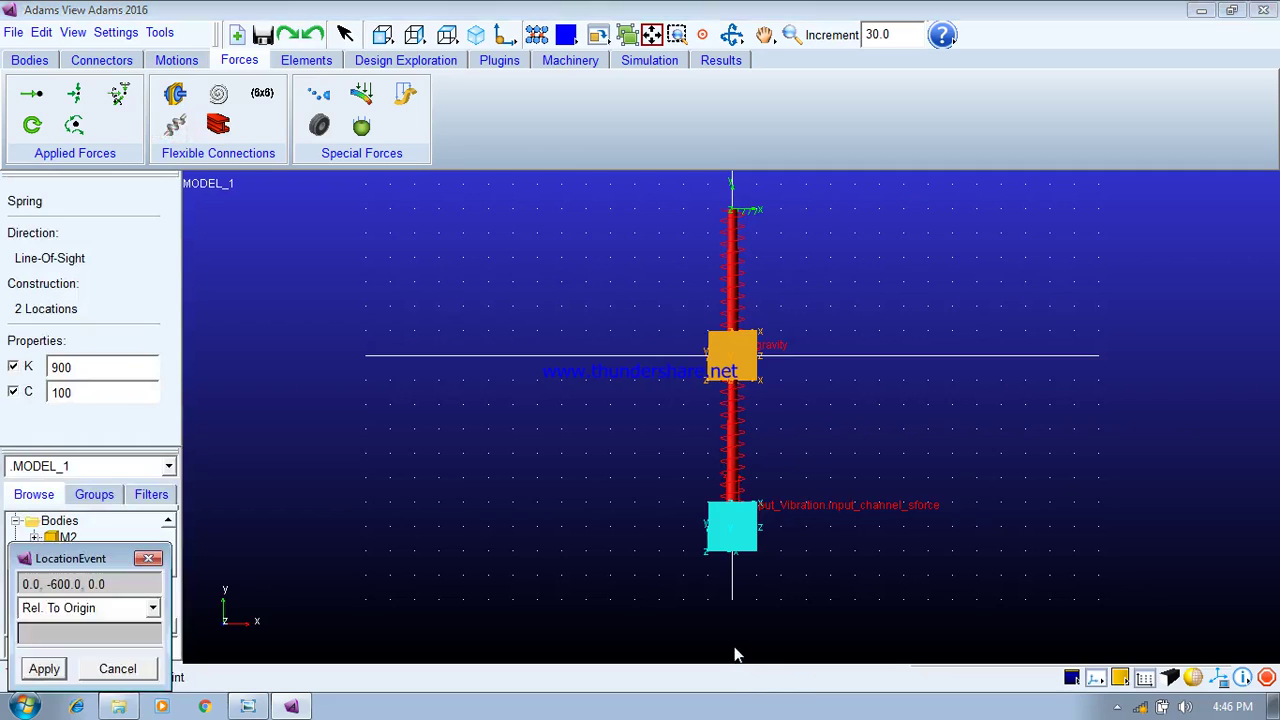
click(44, 669)
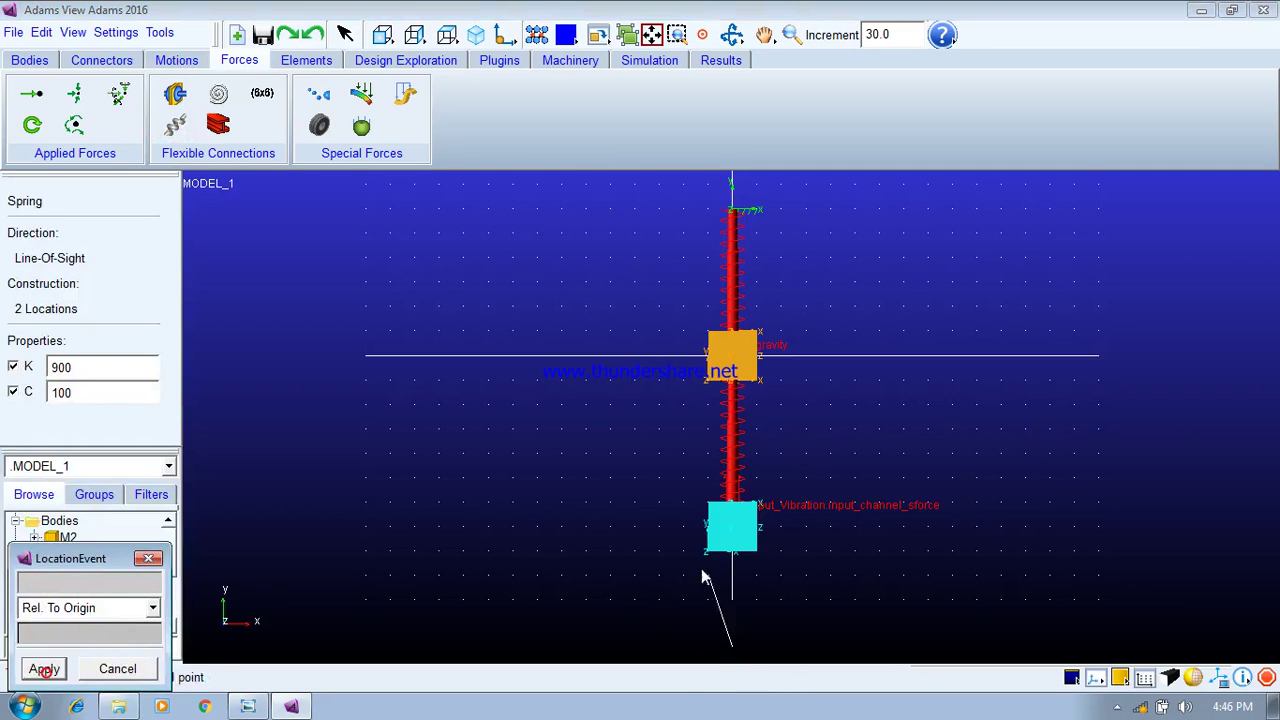
right_click(733, 556)
click(948, 113)
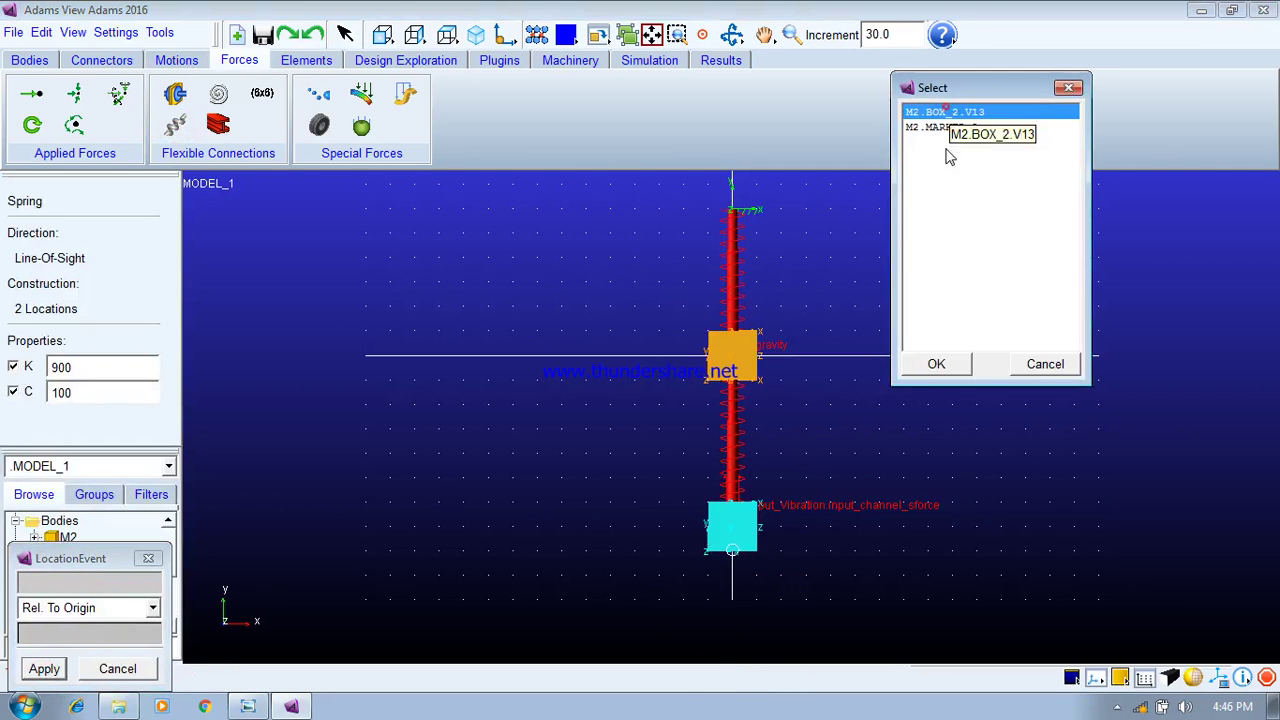
click(936, 364)
click(286, 471)
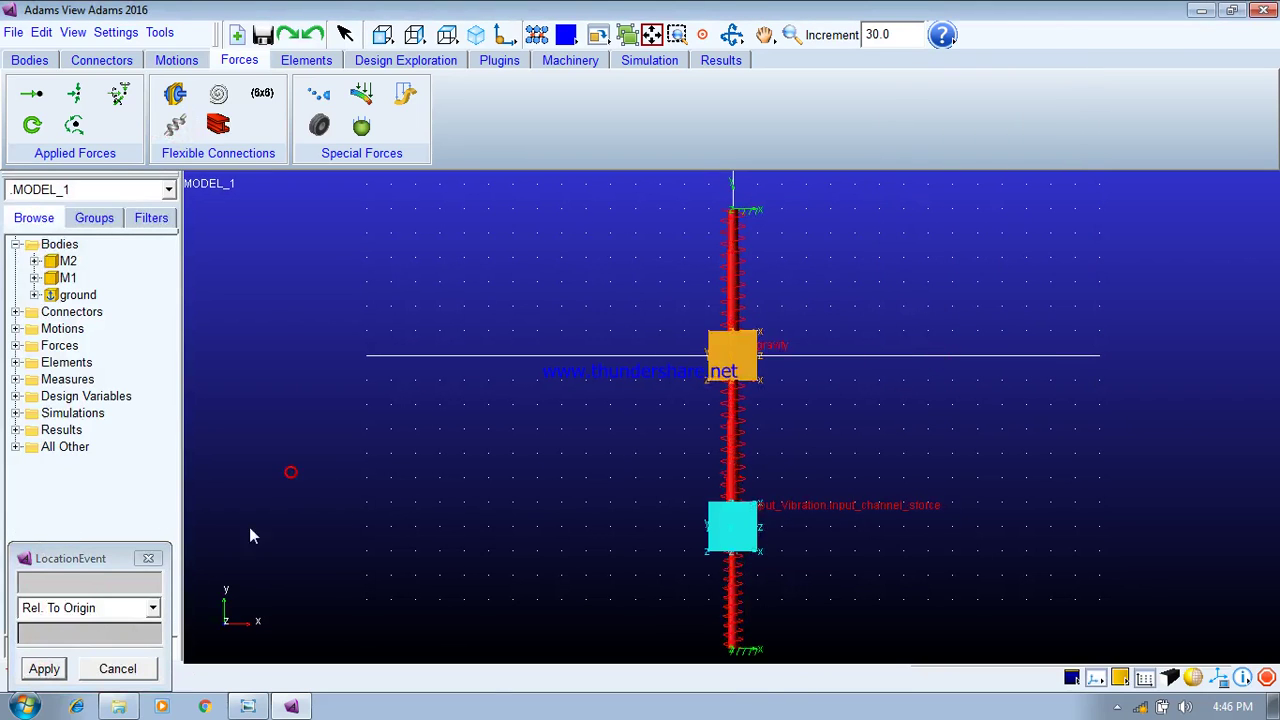
click(148, 558)
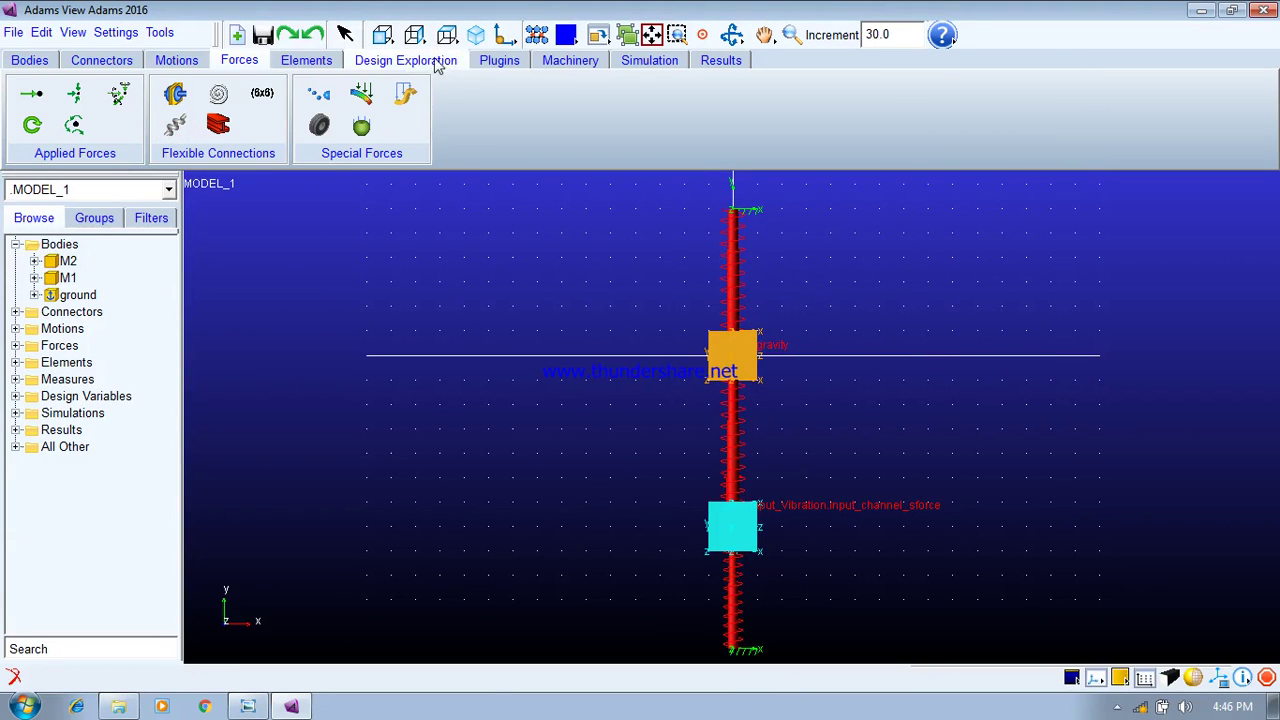
Start a new forced vibration analysis with Input_Vibration as its input channel and Mass_Displacement as its output channel
click(634, 63)
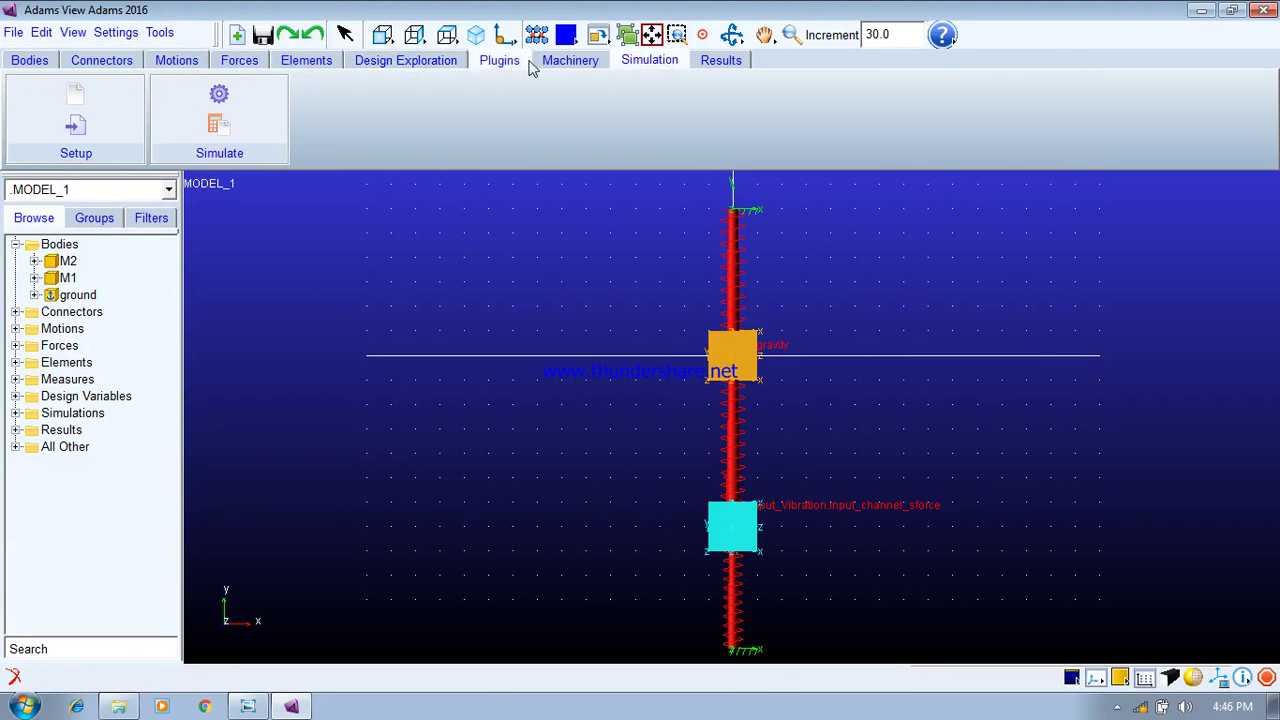
click(499, 60)
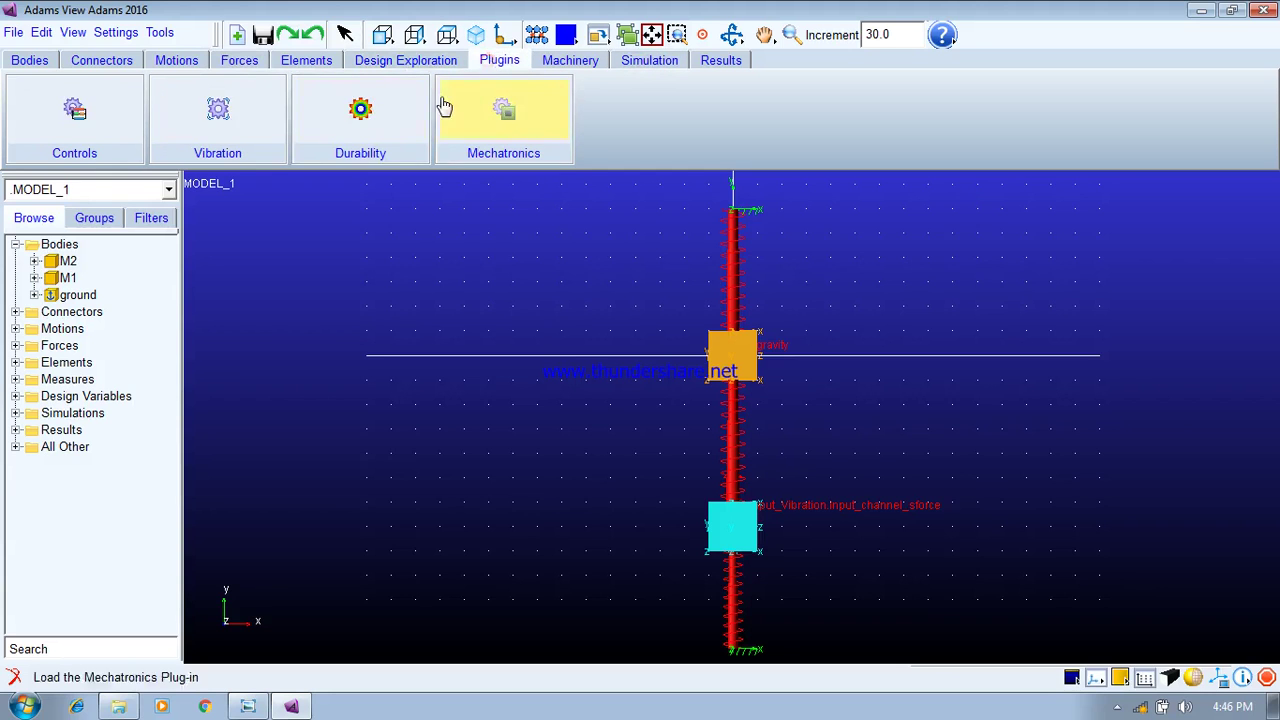
click(219, 124)
mouse_move(276, 138)
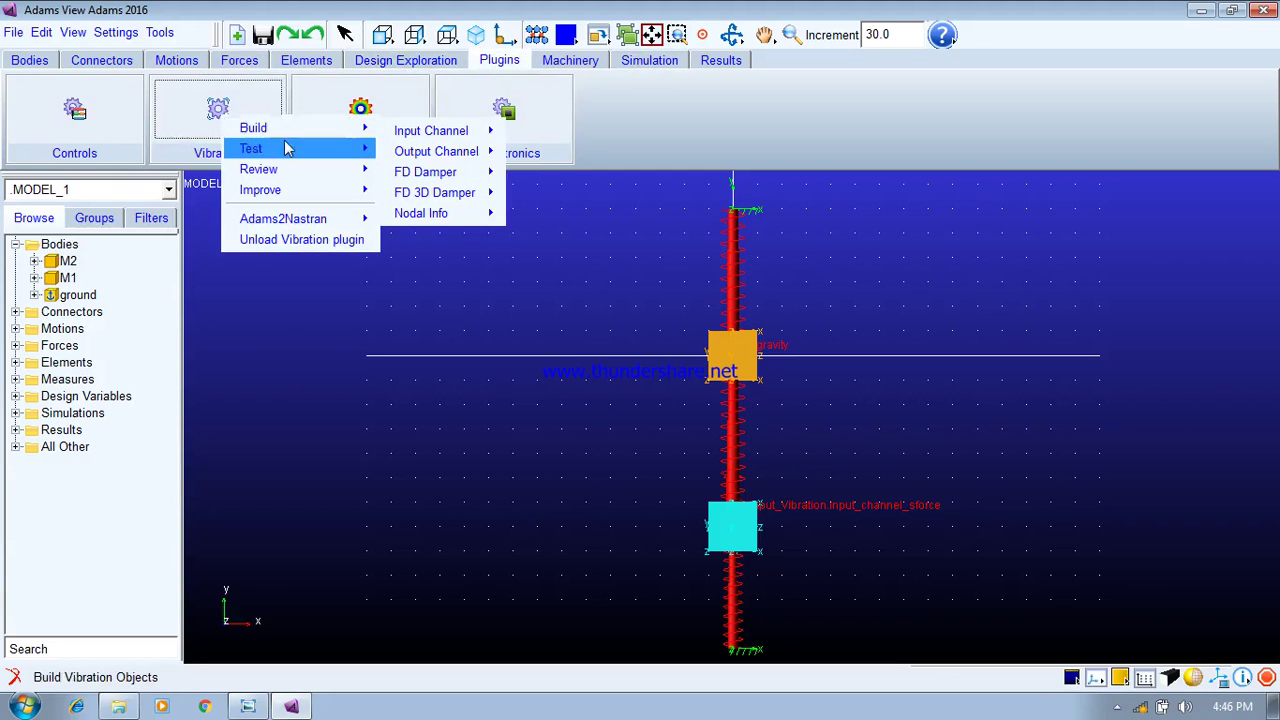
click(430, 155)
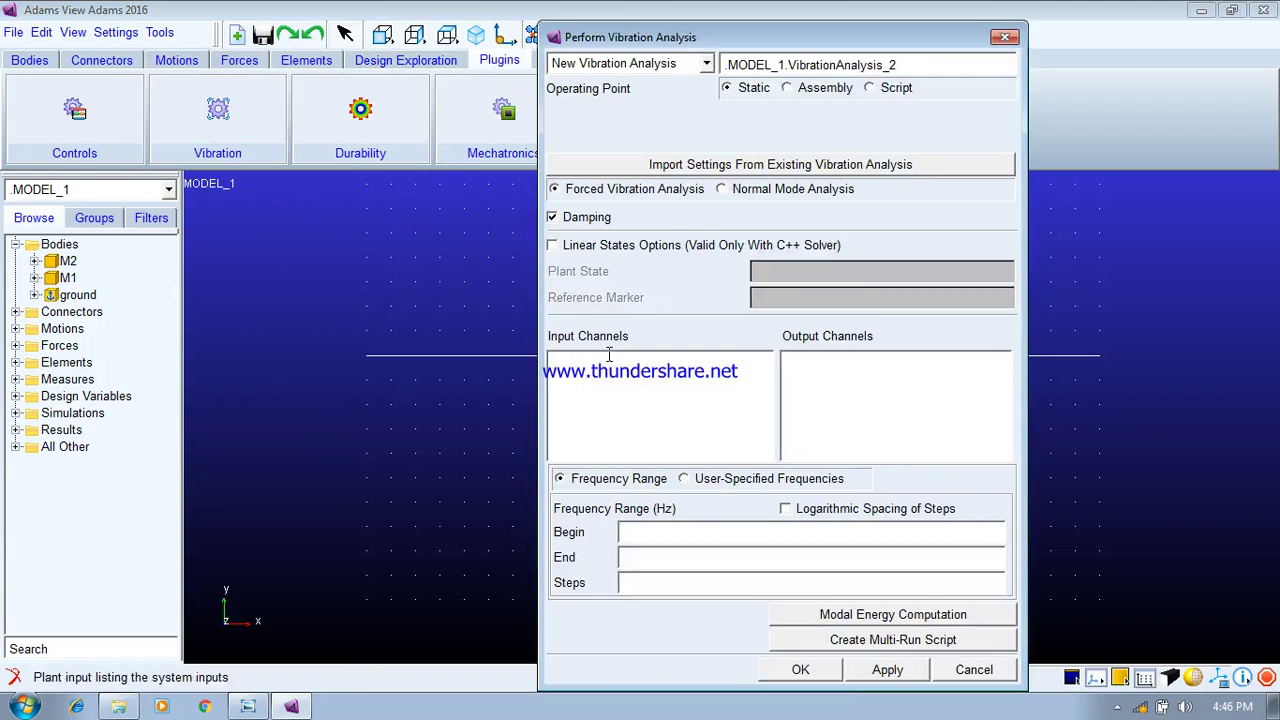
double_click(605, 368)
double_click(168, 158)
double_click(880, 377)
click(198, 160)
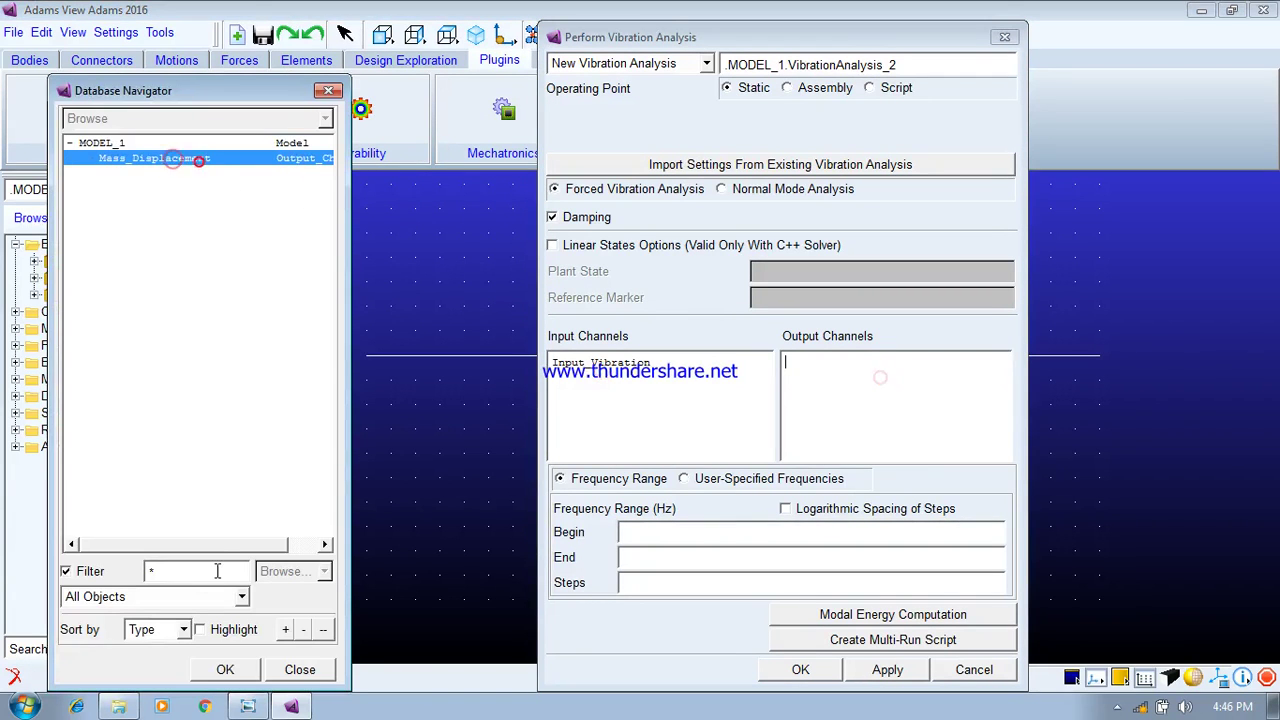
click(224, 670)
Set the frequency range from 5 to 10 Hz with 100 steps and run the vibration analysis
click(645, 532)
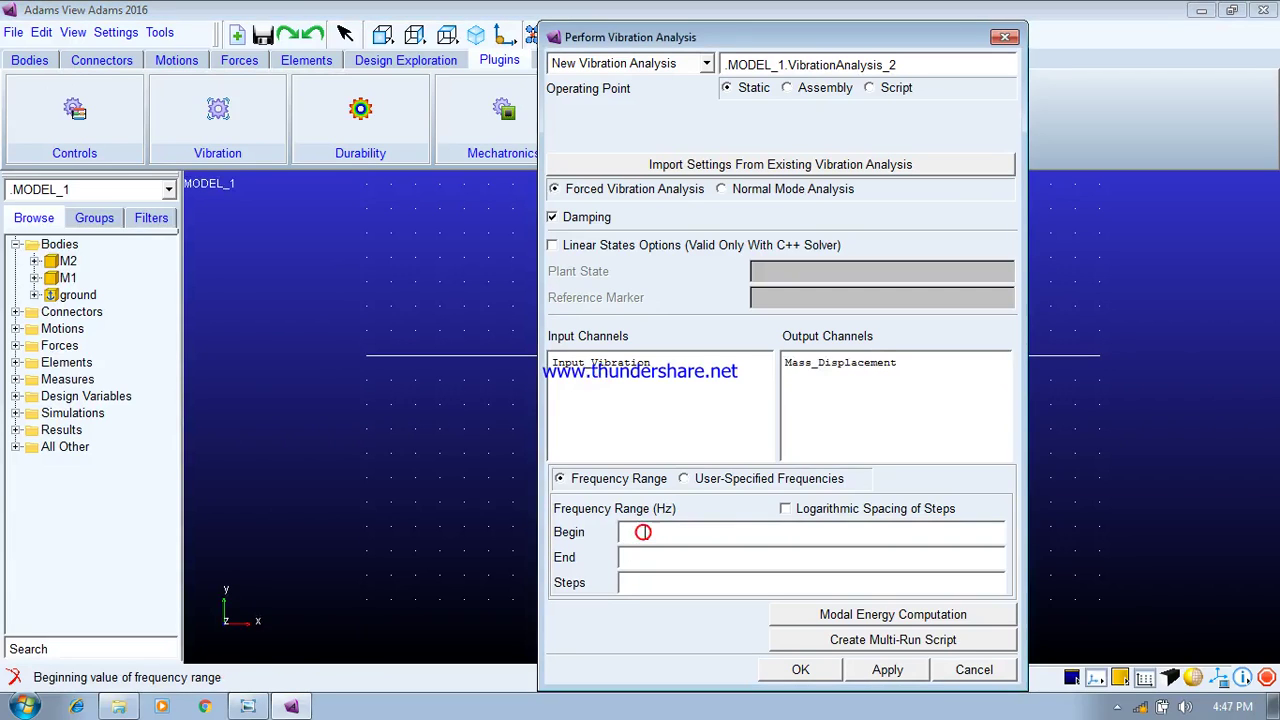
text(5)
click(651, 558)
text(1)
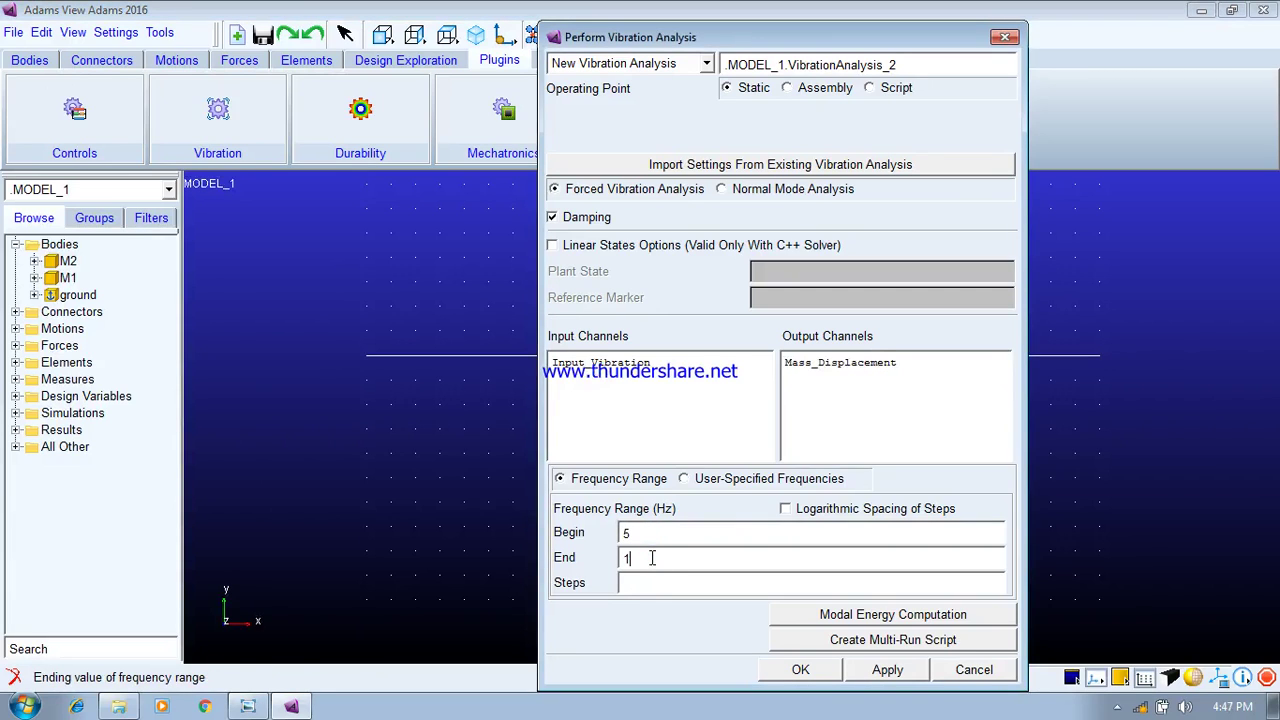
text(0)
click(651, 585)
text(100)
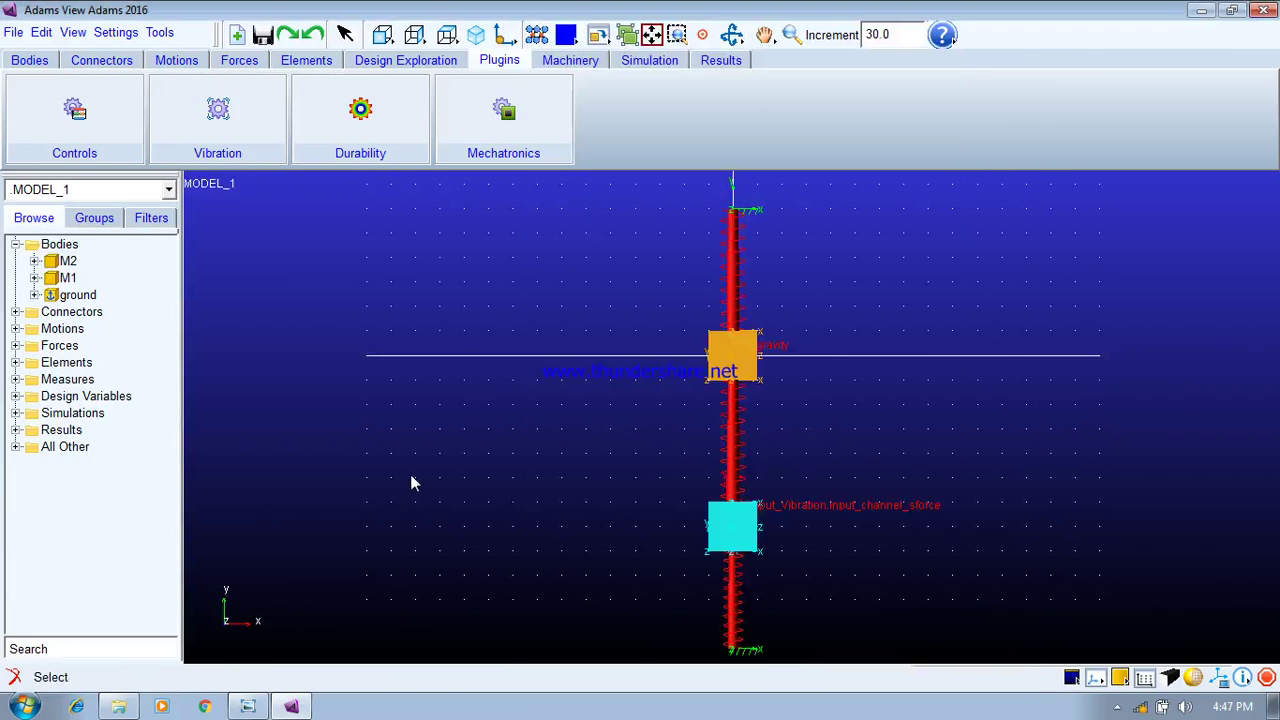
Switch to Adams PostProcessor and load the vibration animation of VibrationAnalysis_2, replacing the existing animation
click(710, 60)
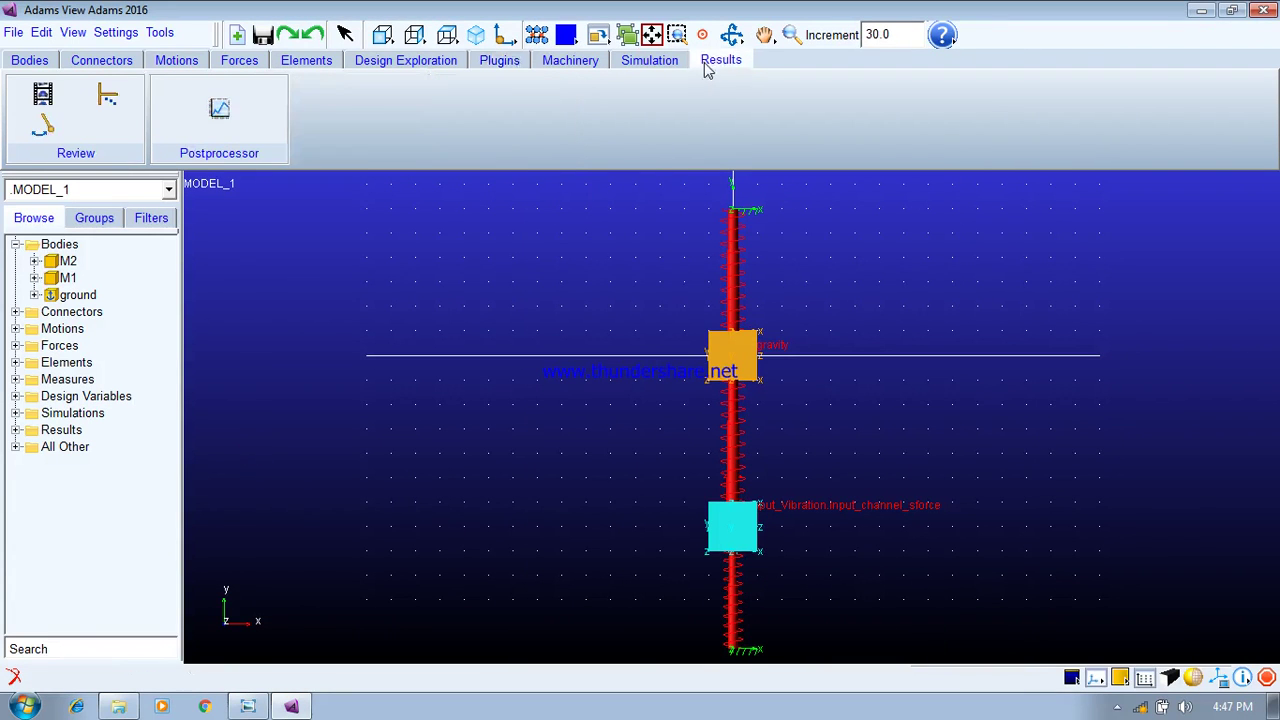
click(220, 115)
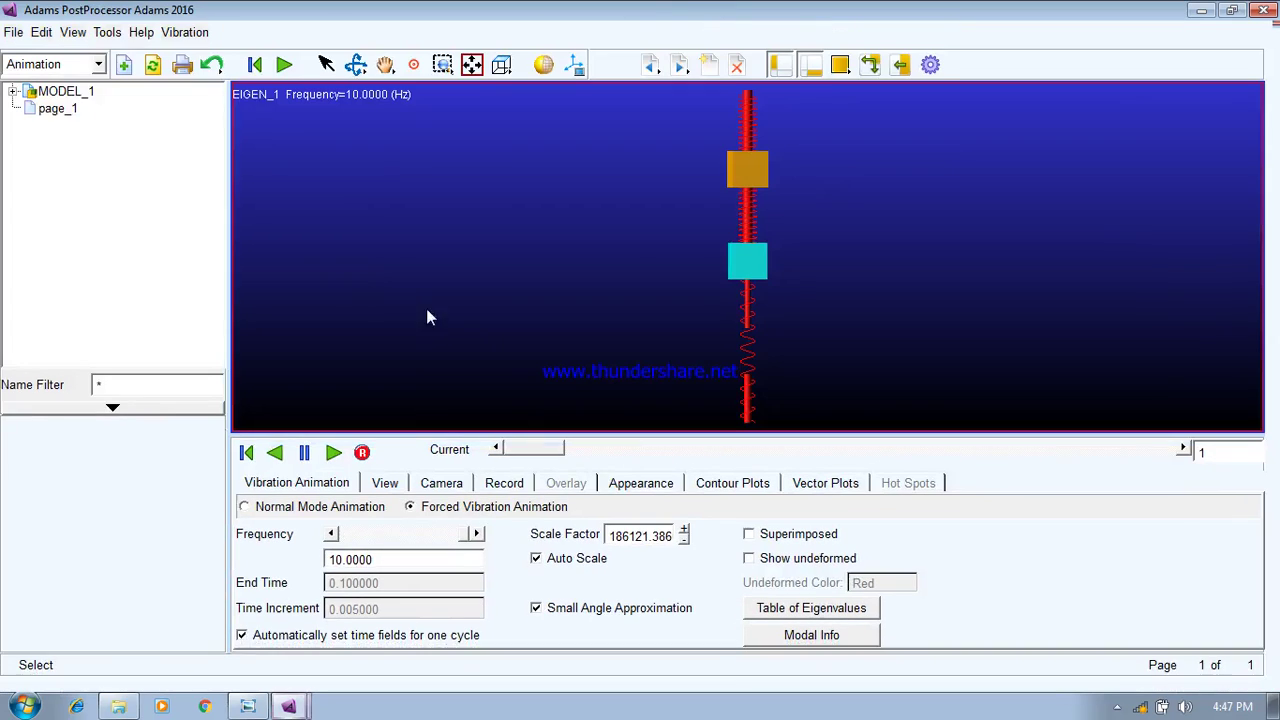
right_click(445, 166)
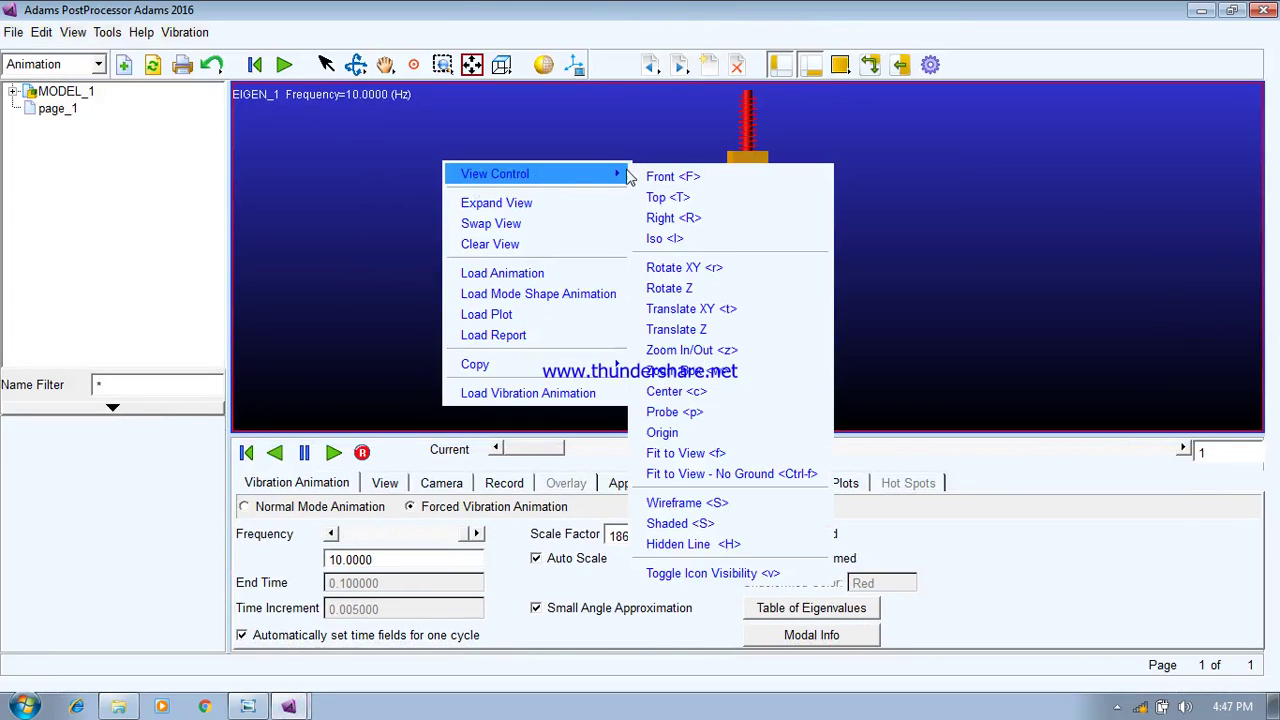
click(865, 130)
right_click(865, 130)
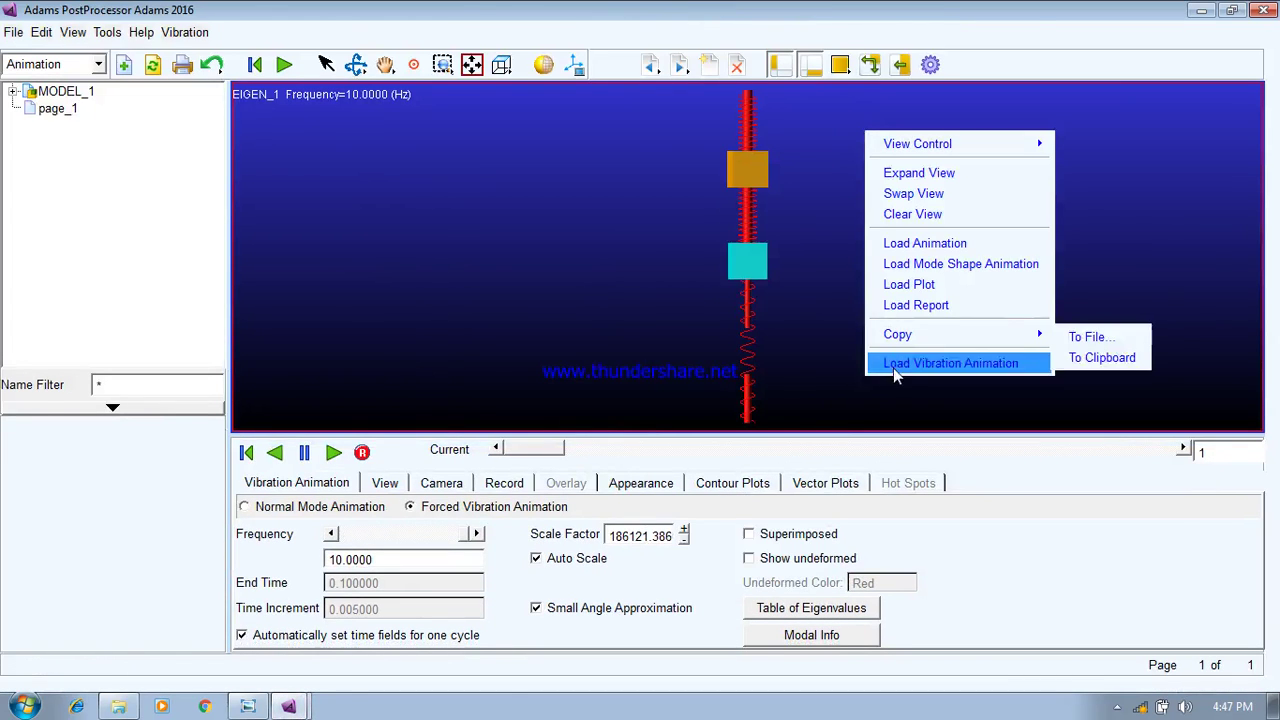
click(893, 366)
double_click(163, 147)
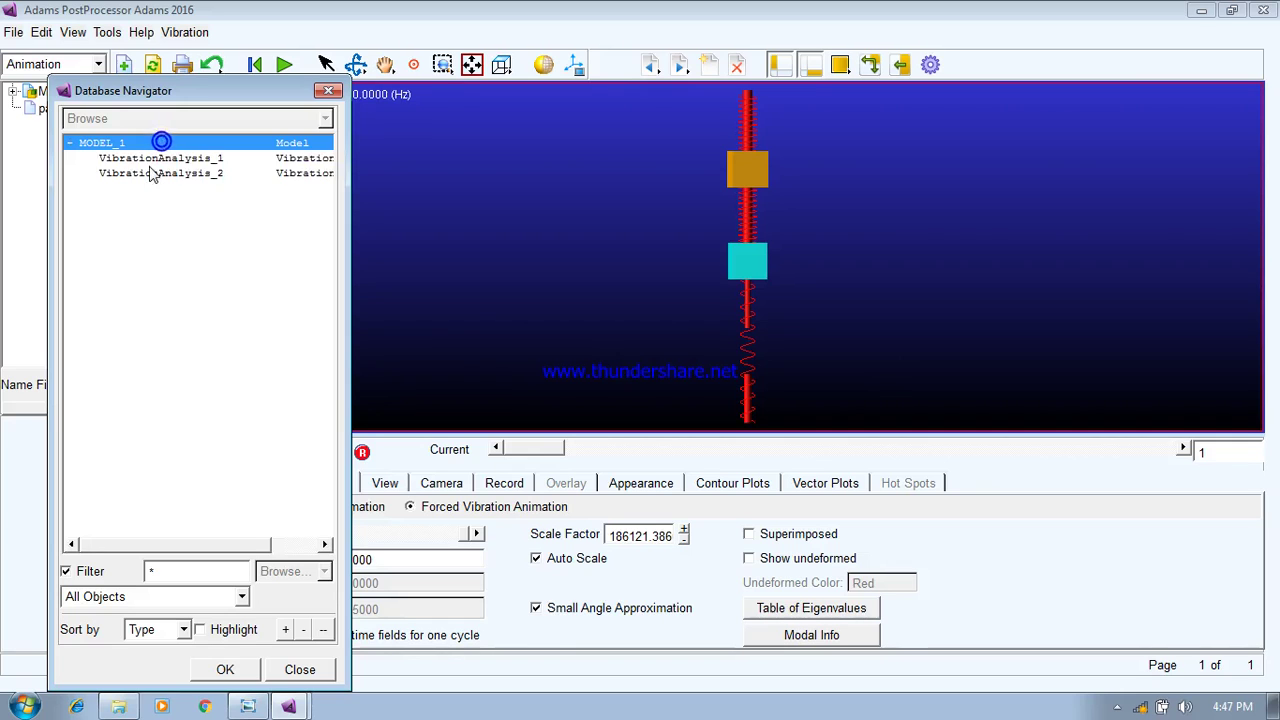
click(150, 170)
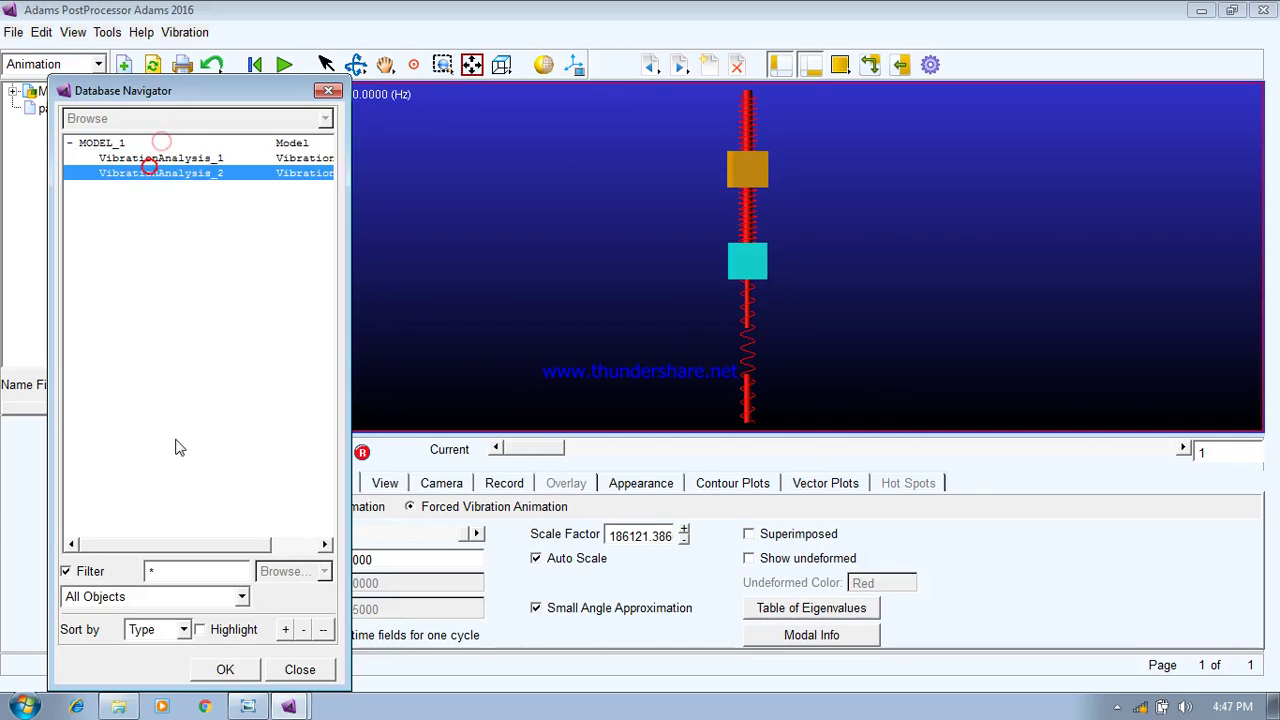
click(225, 669)
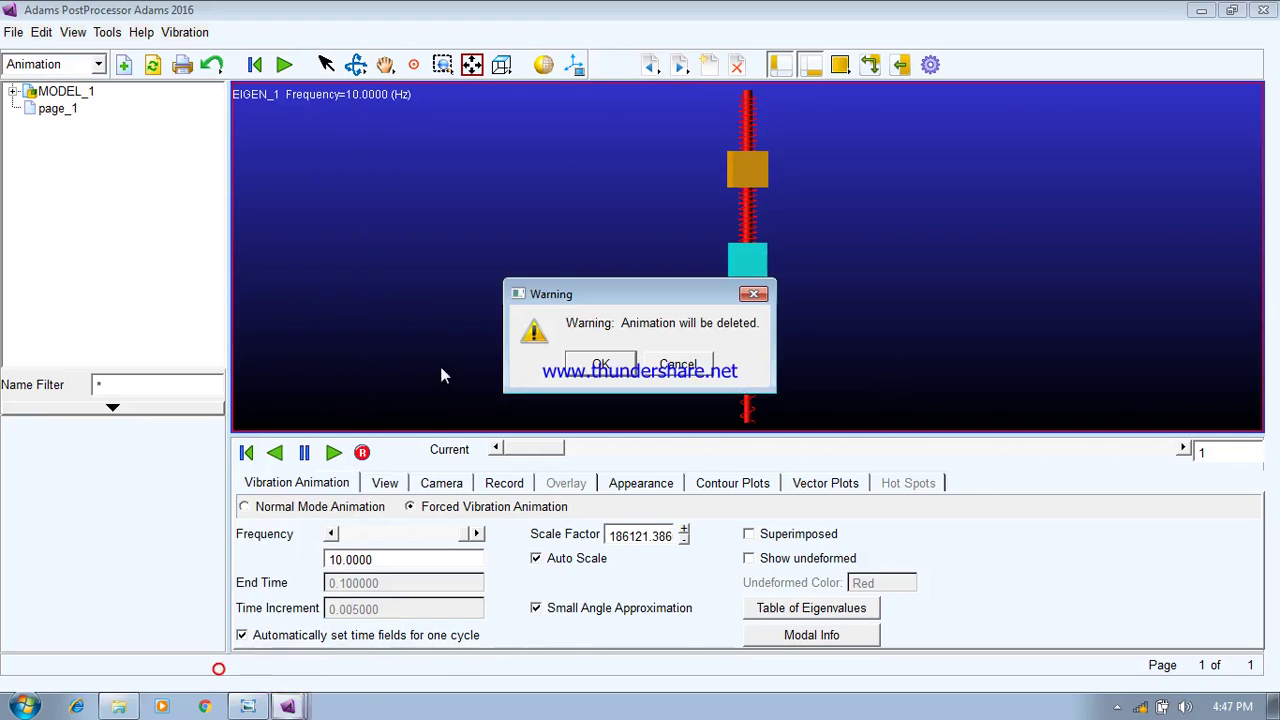
click(437, 222)
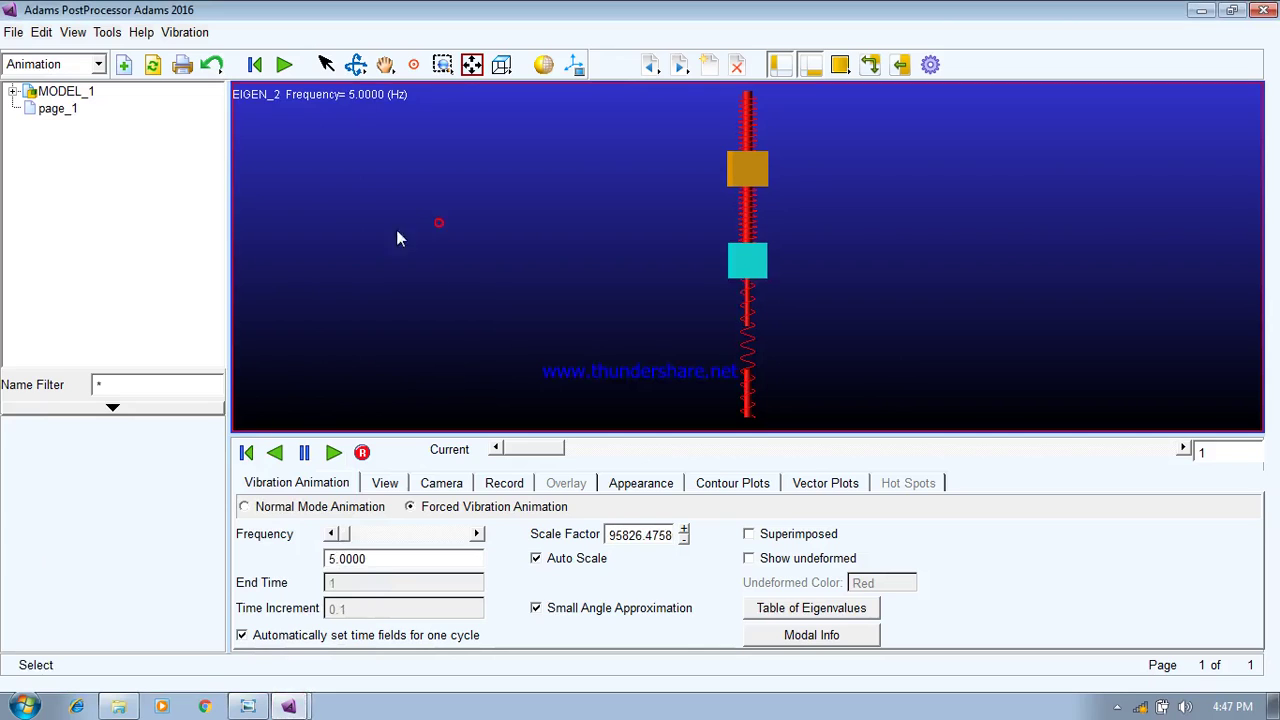
Play and reset the forced vibration animation at 5 Hz, and again with the frequency set to 10 Hz
click(284, 64)
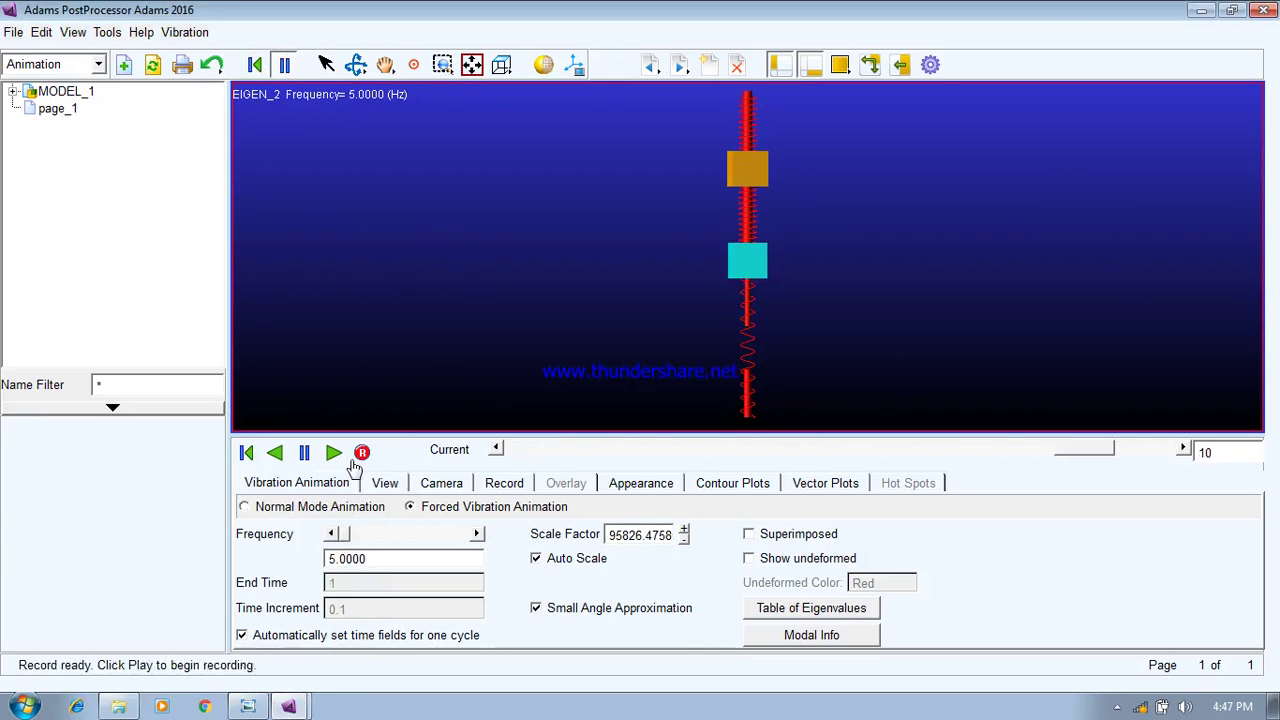
click(254, 64)
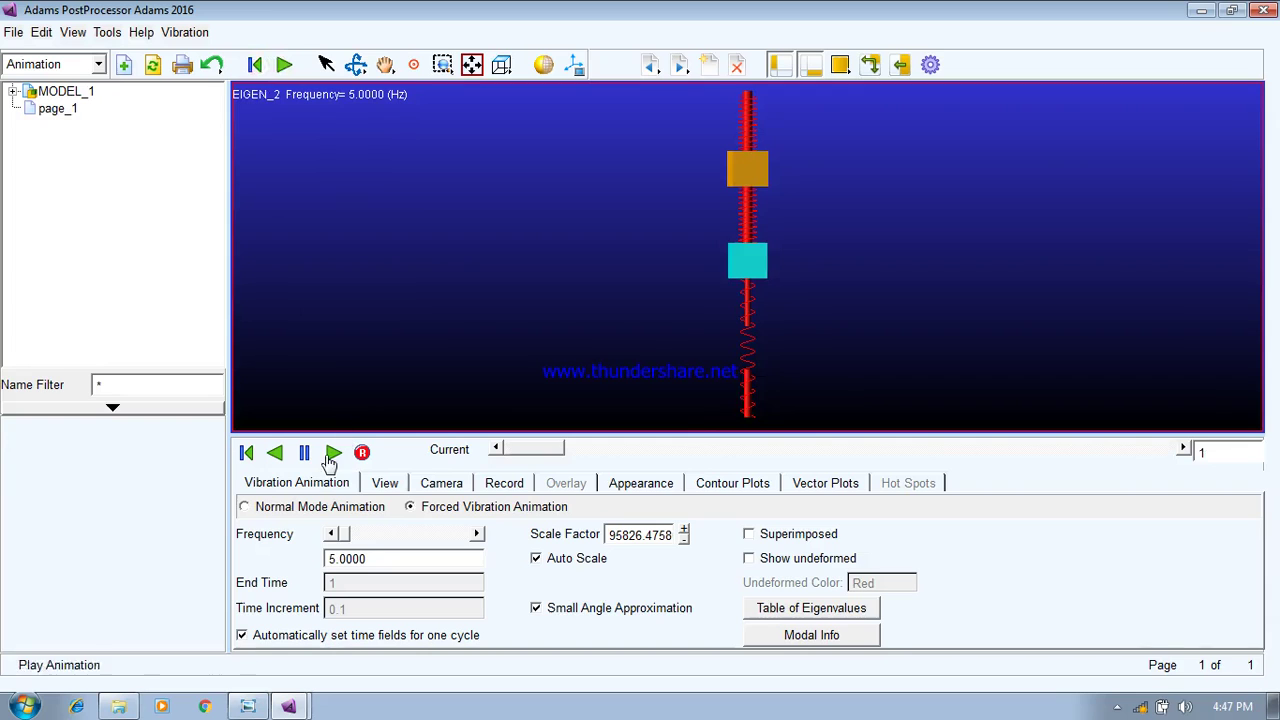
click(358, 540)
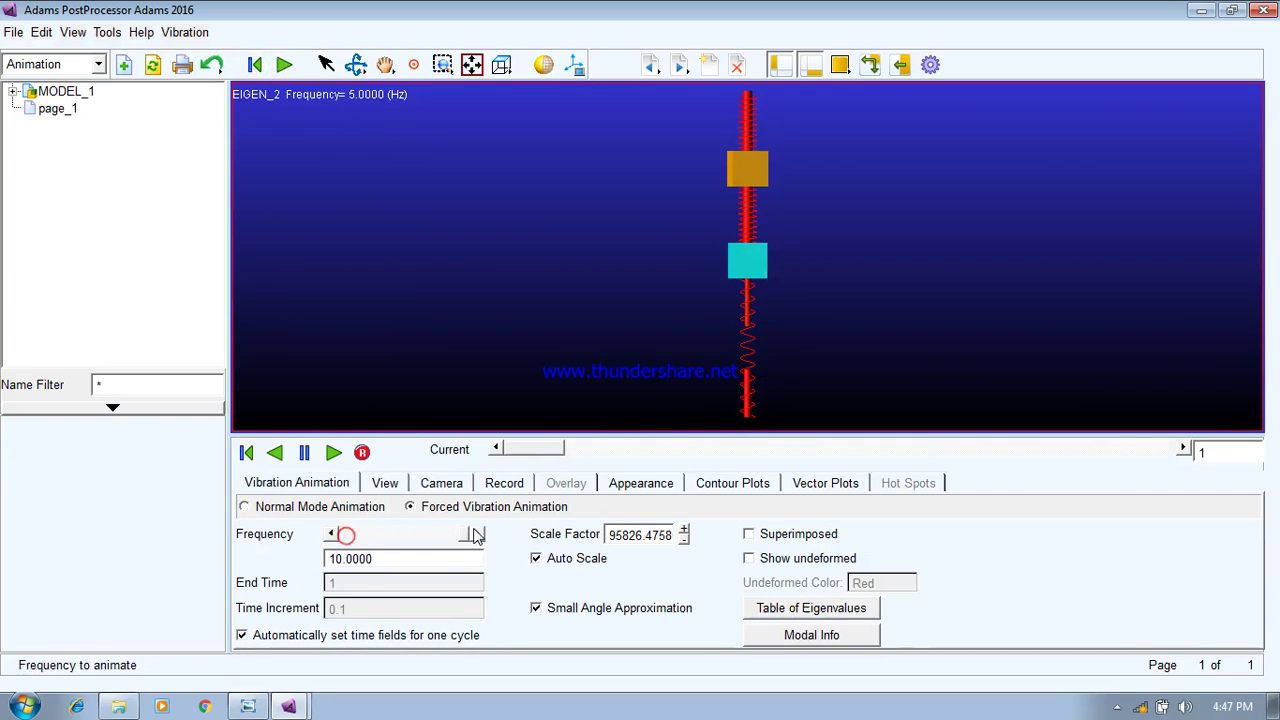
click(334, 452)
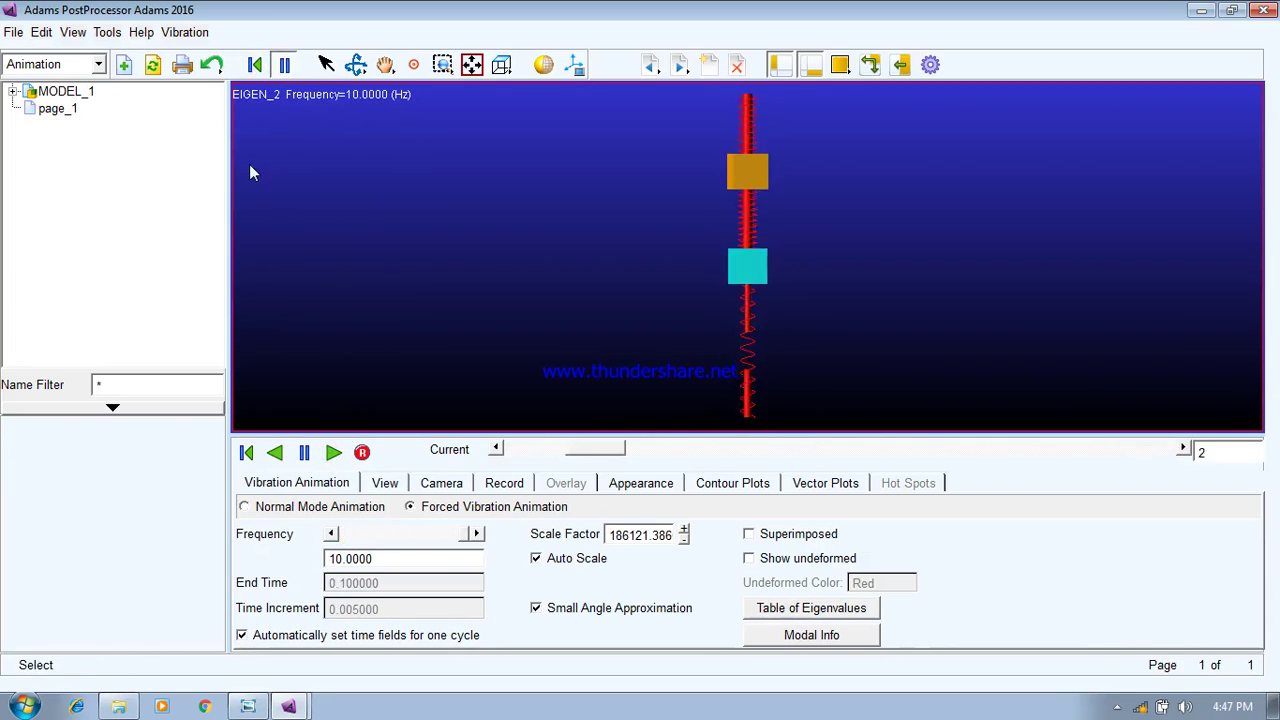
click(258, 65)
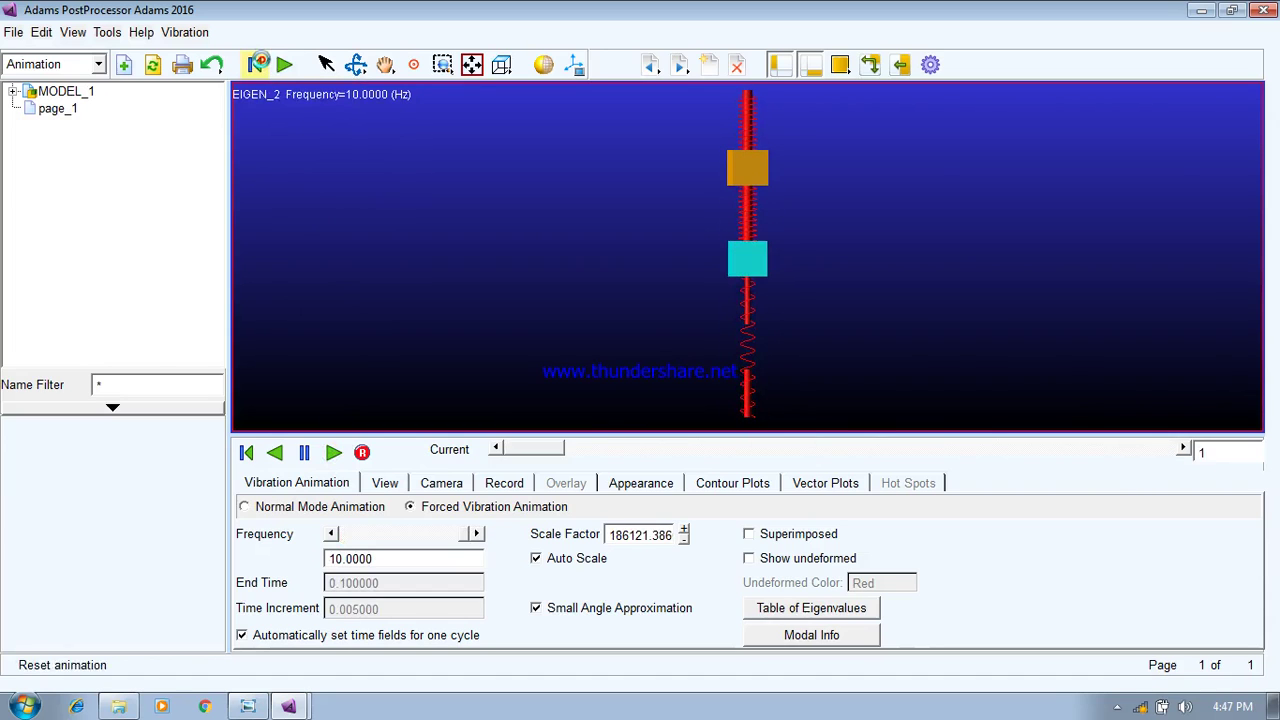
Split the page into two side-by-side views and set the empty view to Plotting, with the dashboard shown
click(815, 66)
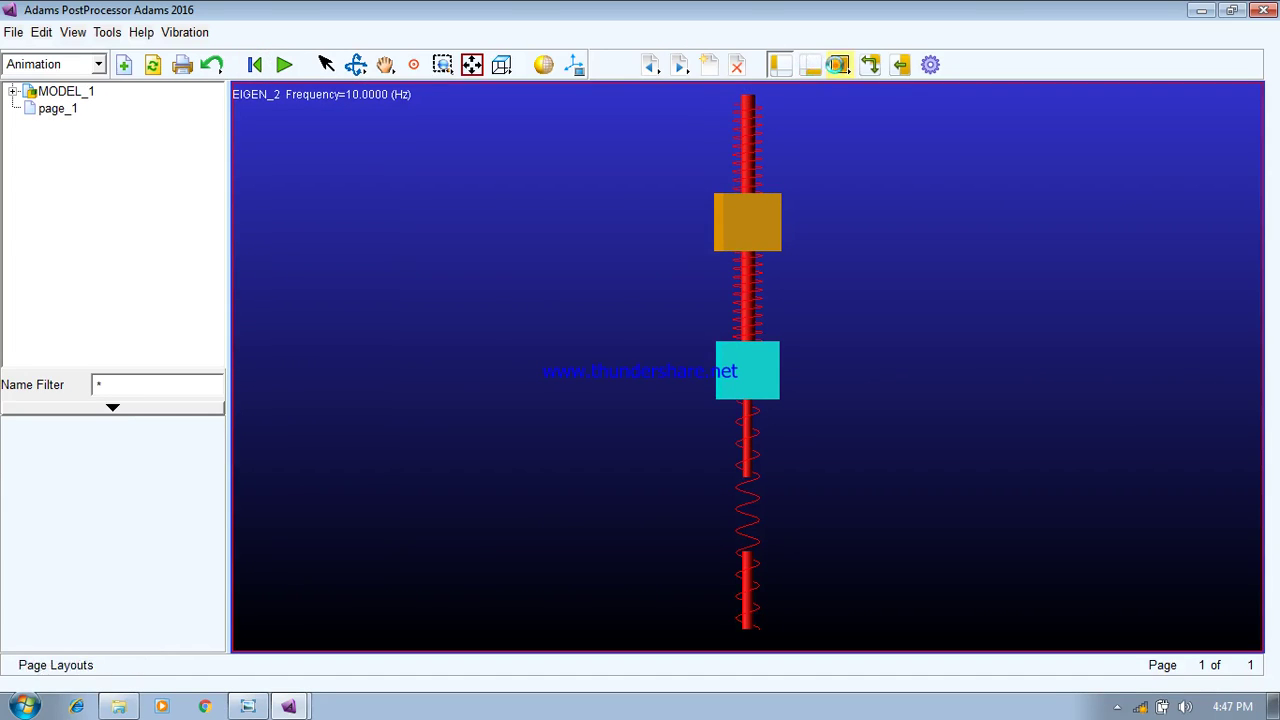
click(840, 65)
click(882, 85)
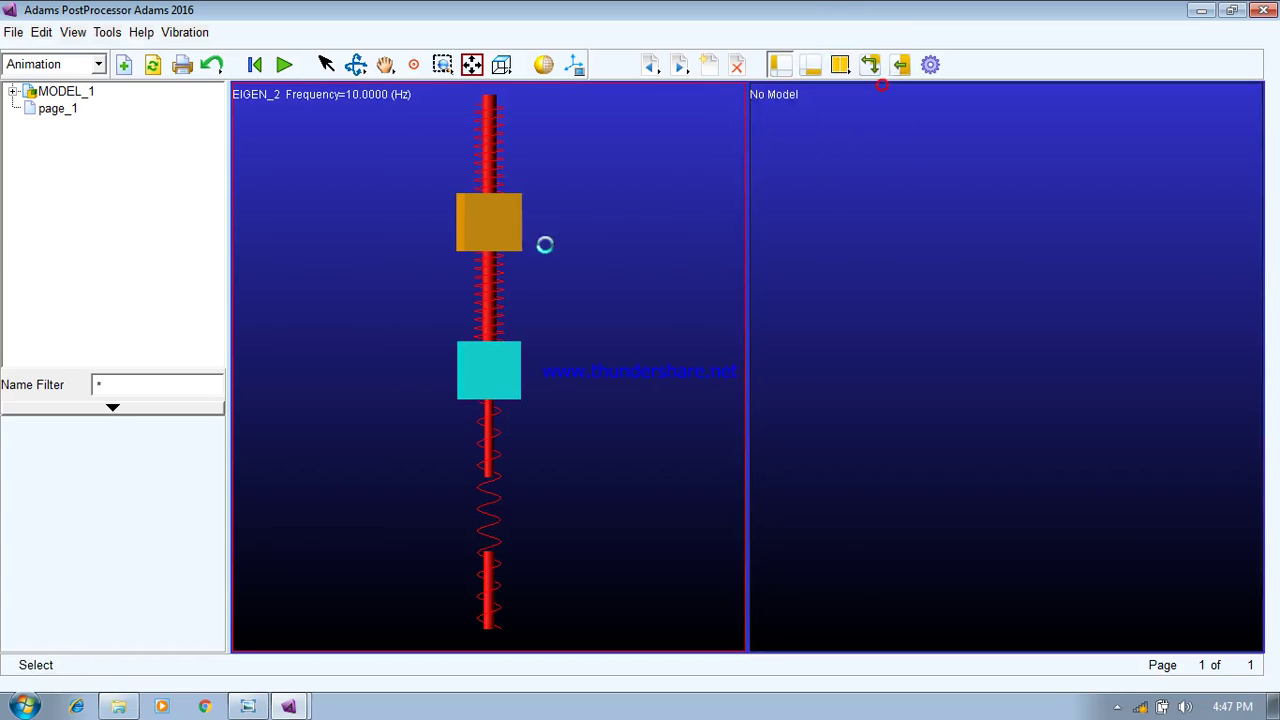
right_click(823, 180)
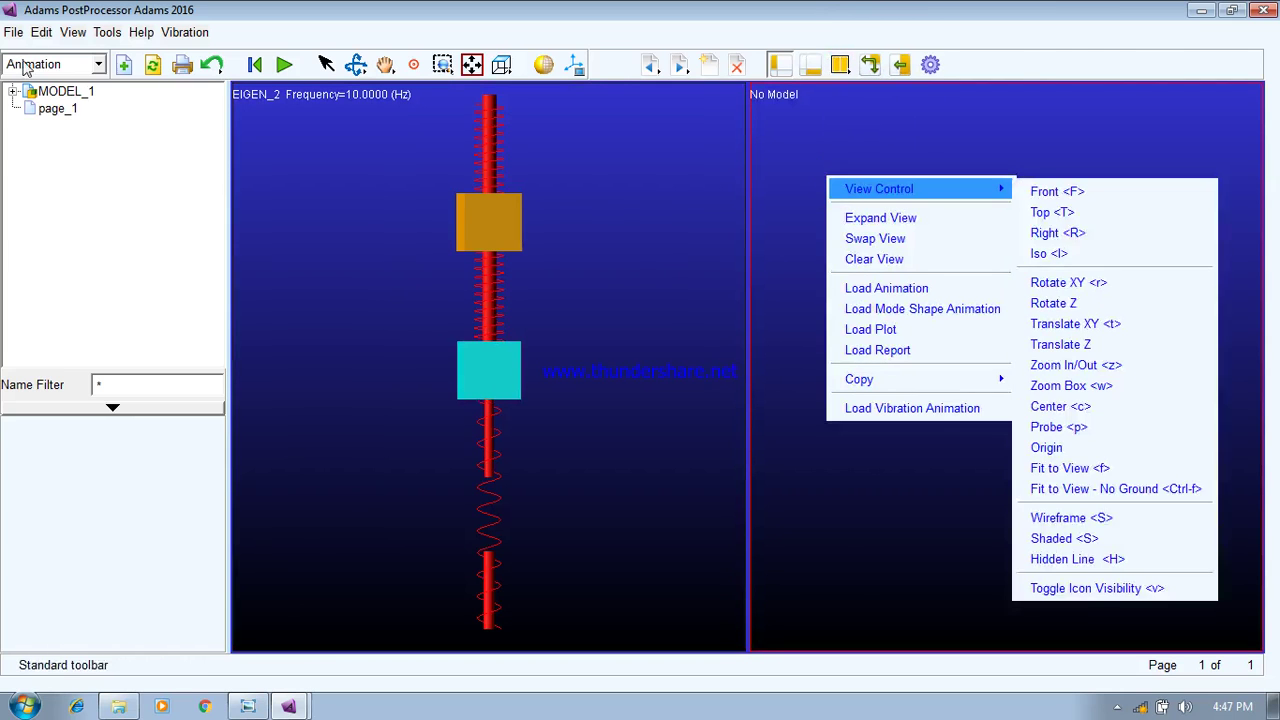
click(28, 65)
click(48, 101)
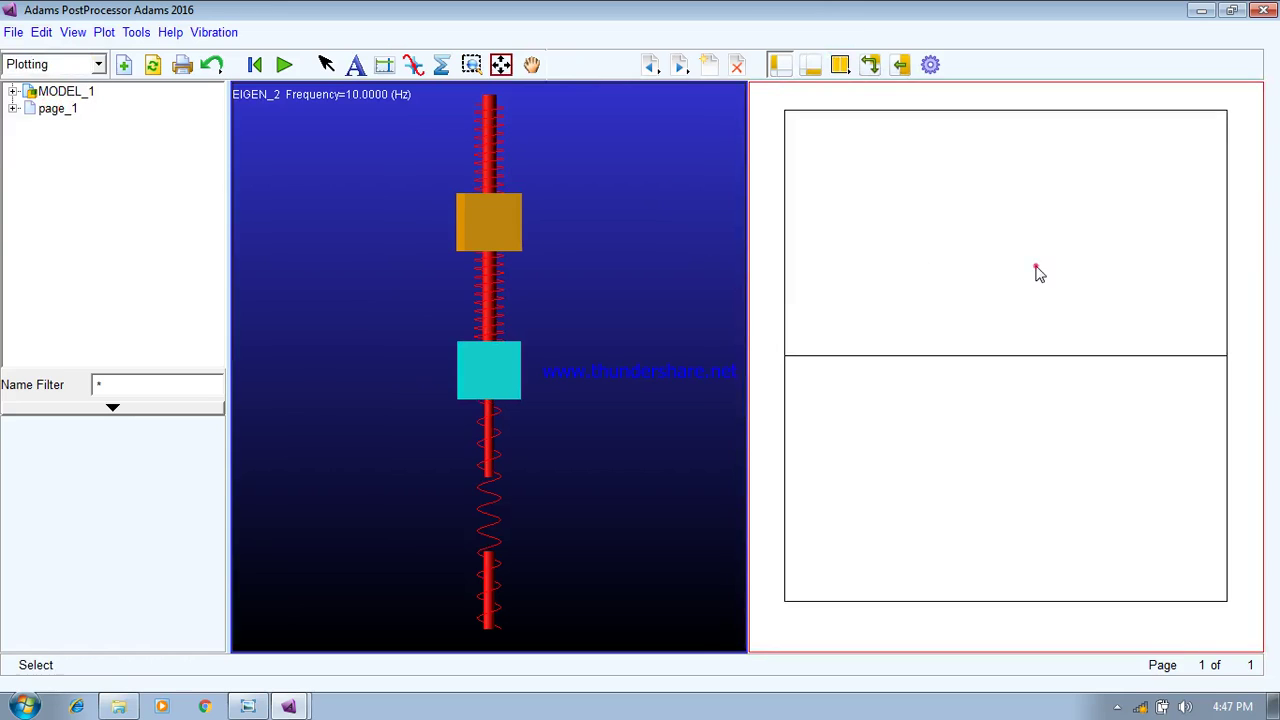
click(810, 66)
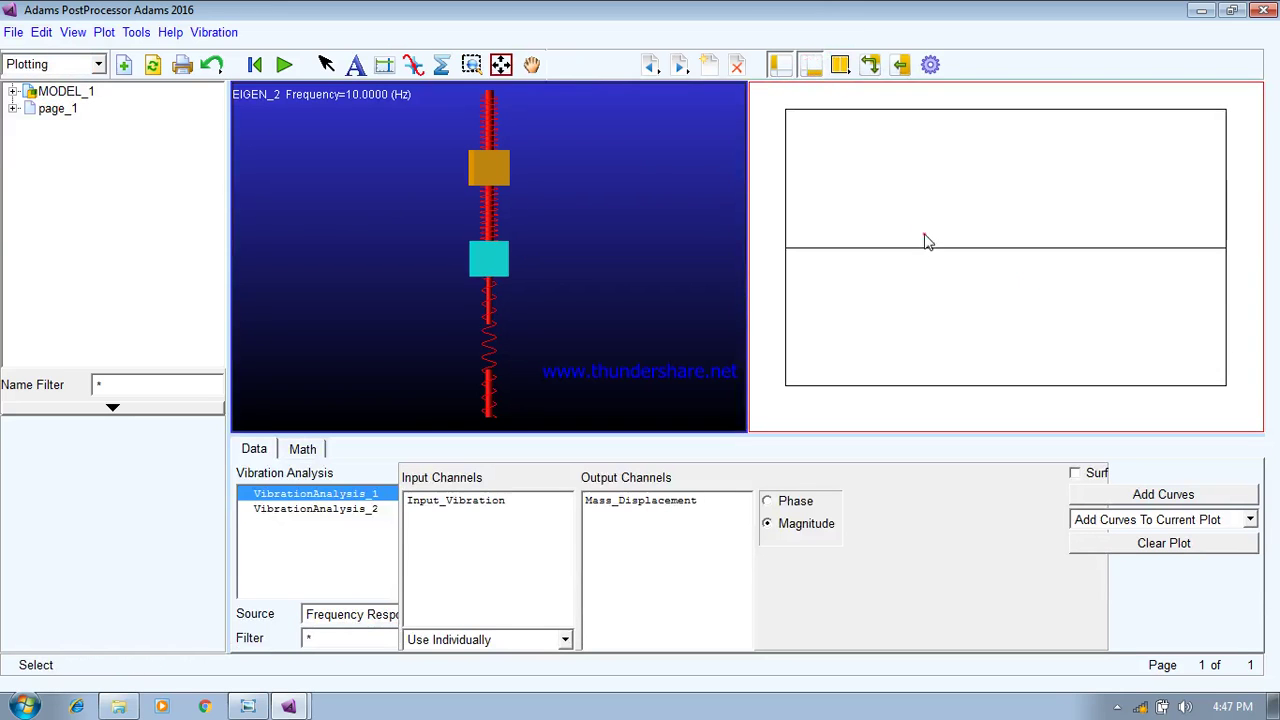
Try to plot the Mass_Displacement result set of VibrationAnalysis_1 as a curve
click(368, 509)
click(445, 502)
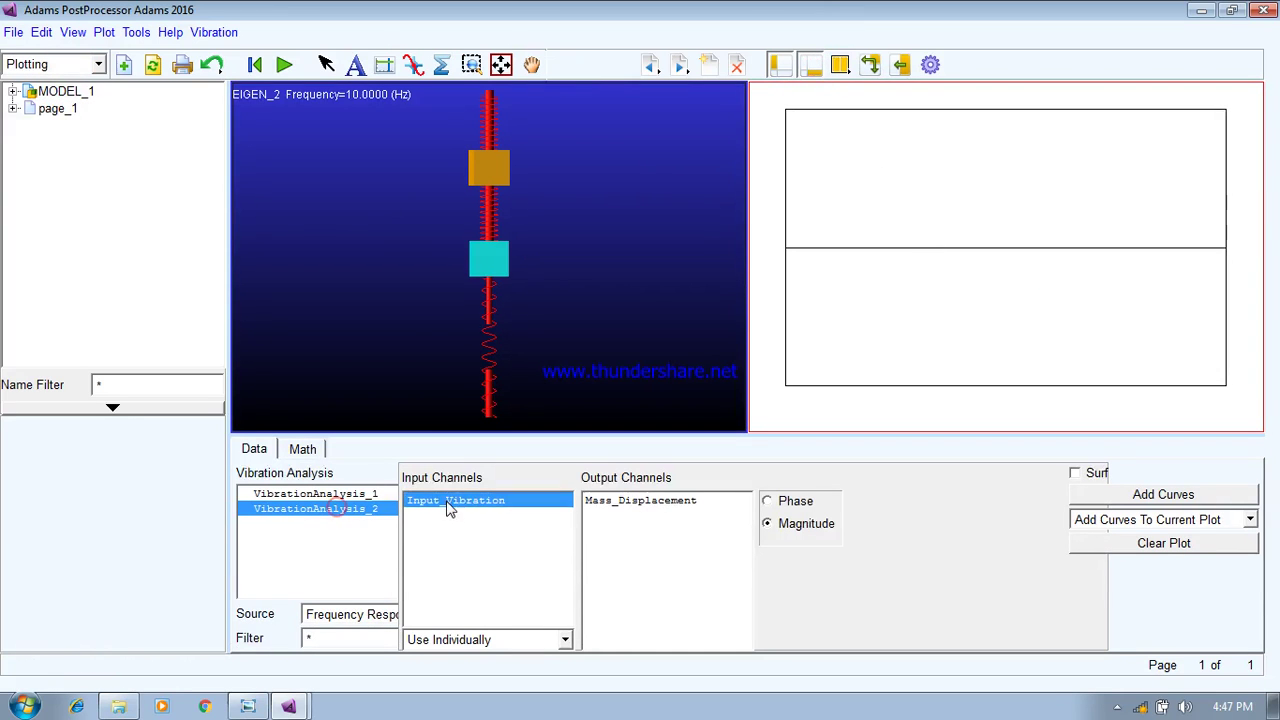
click(628, 502)
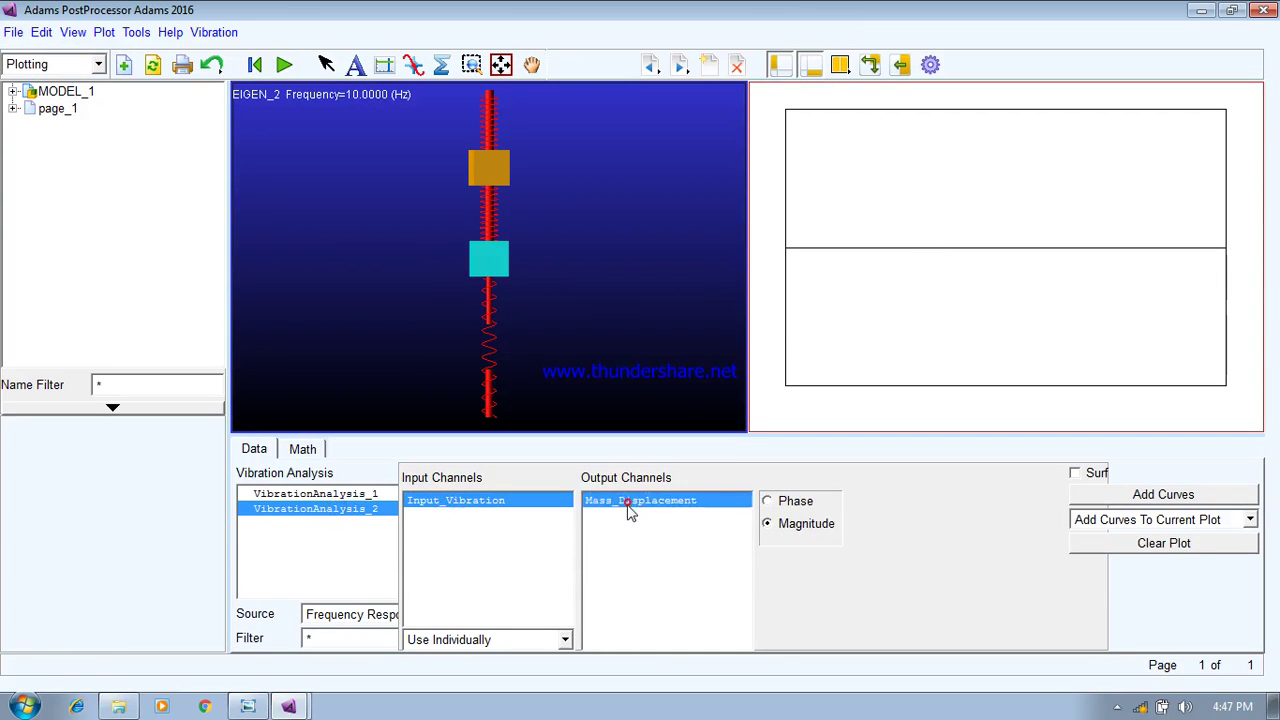
click(330, 614)
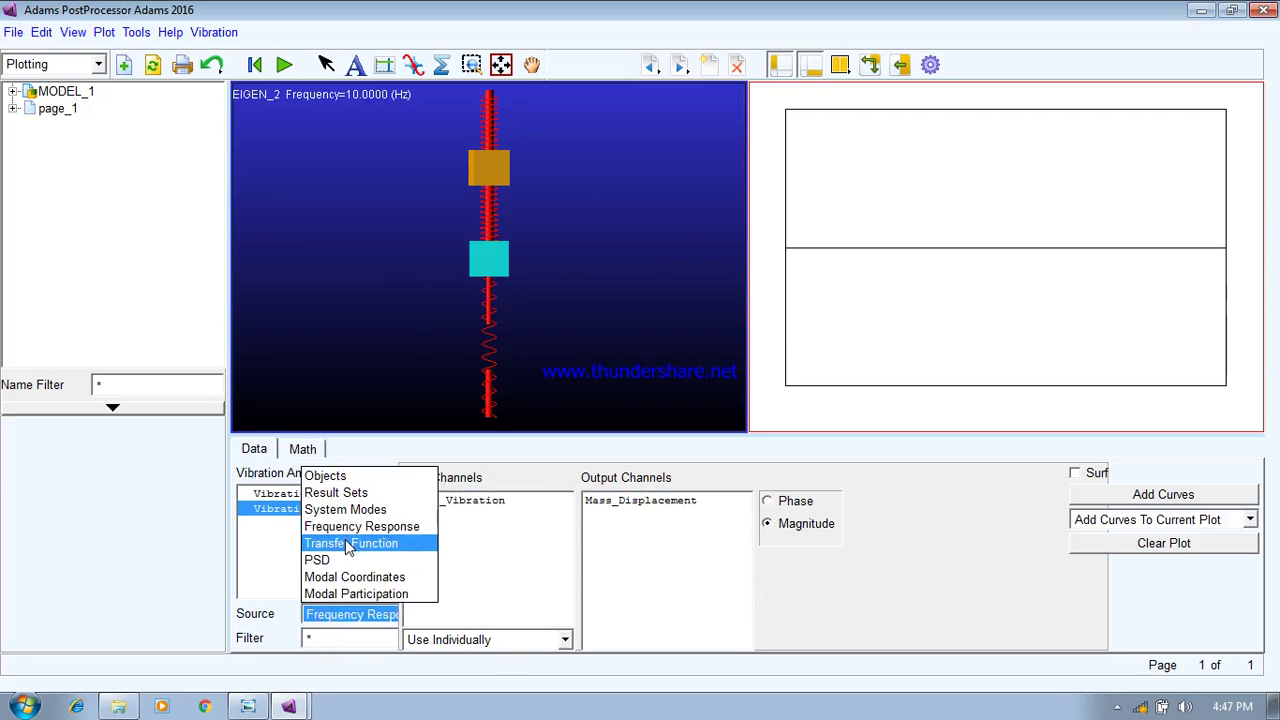
click(343, 494)
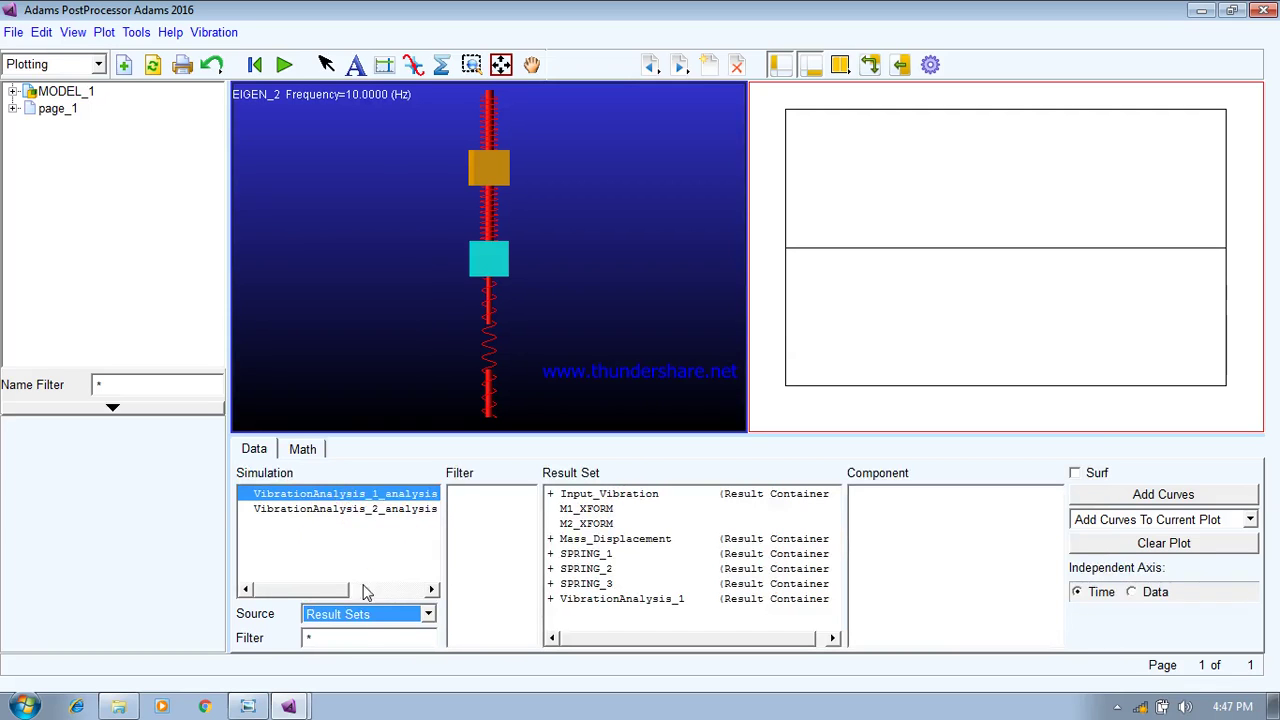
click(600, 540)
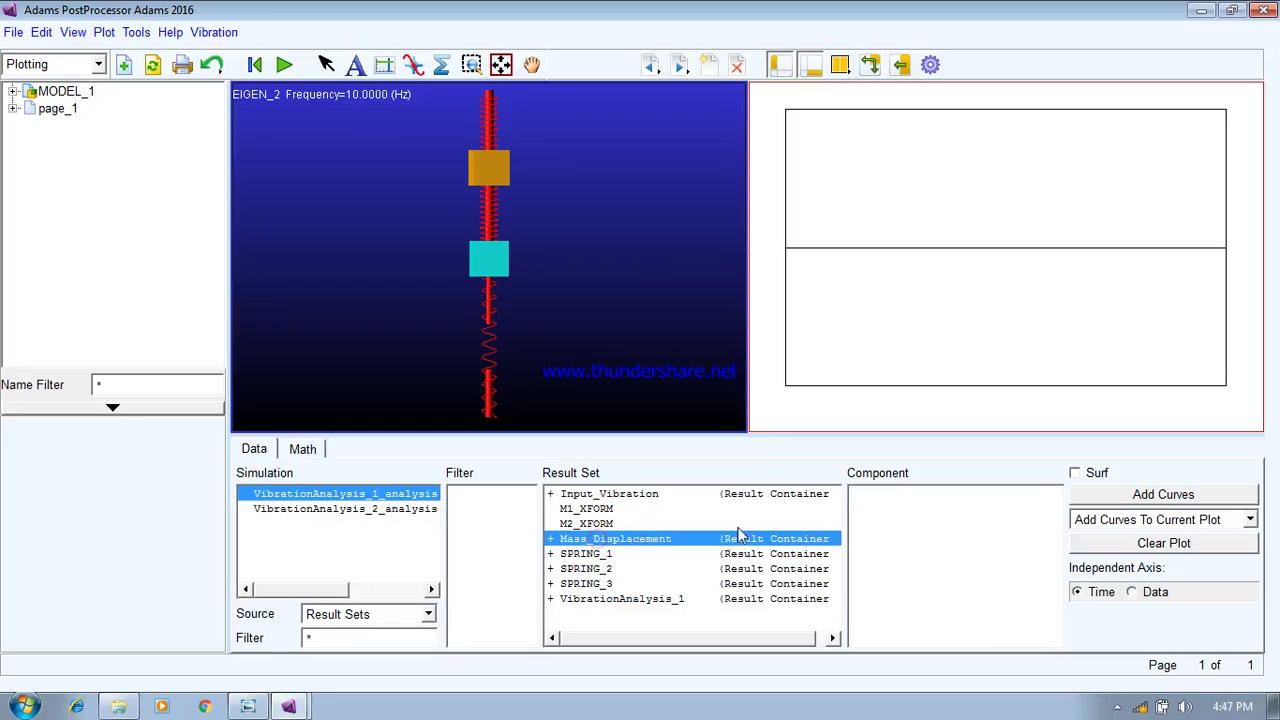
click(1098, 495)
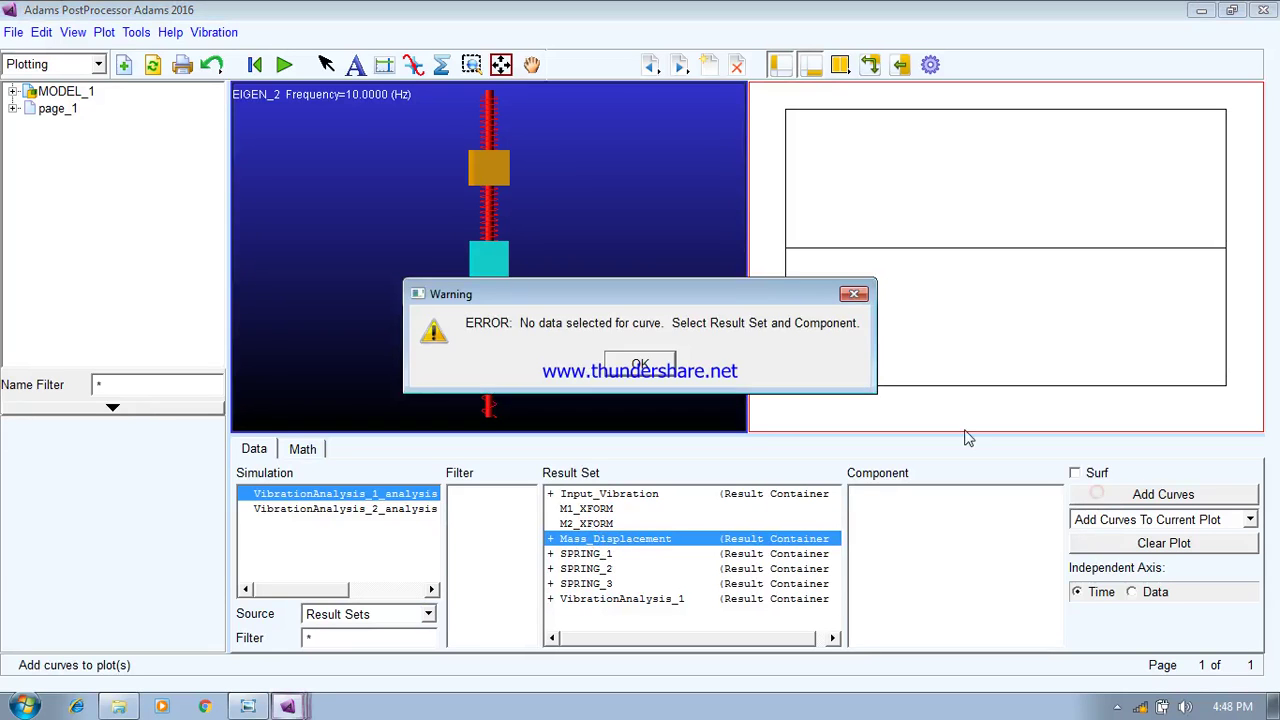
click(638, 370)
Plot the frequency response magnitude of VibrationAnalysis_1 from Input_Vibration to Mass_Displacement and inspect the curve
click(398, 614)
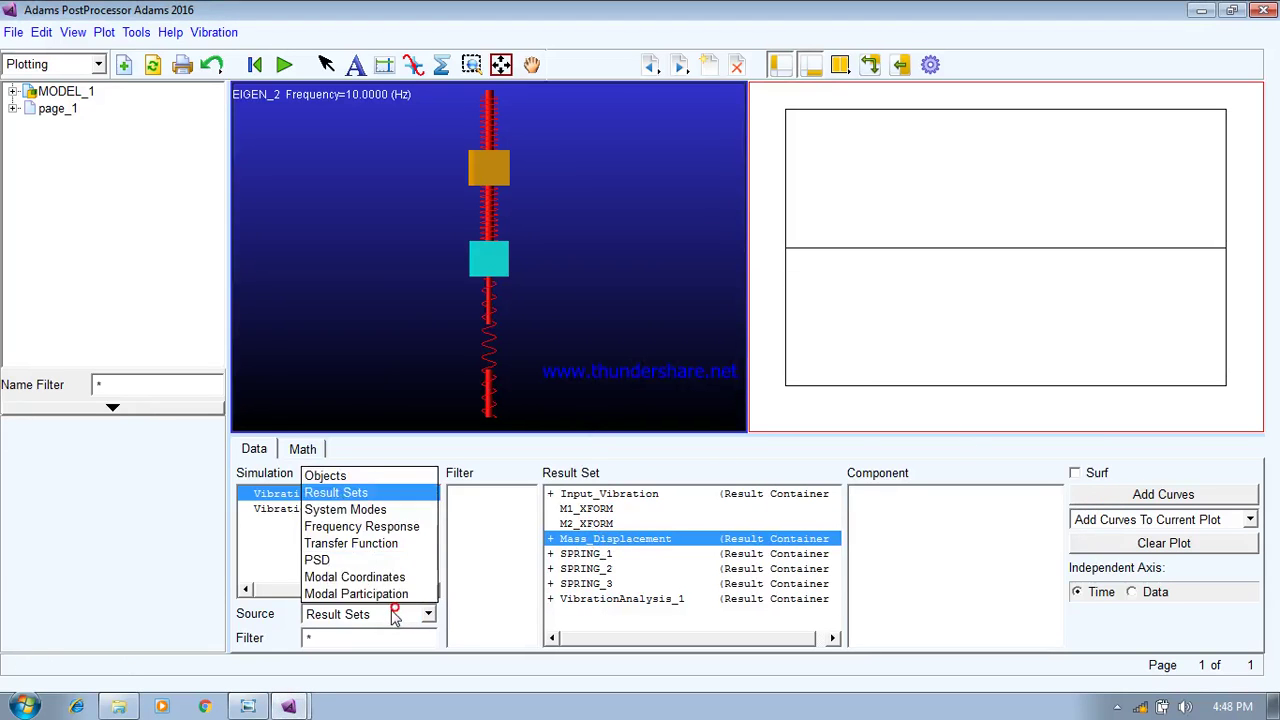
click(372, 526)
click(484, 505)
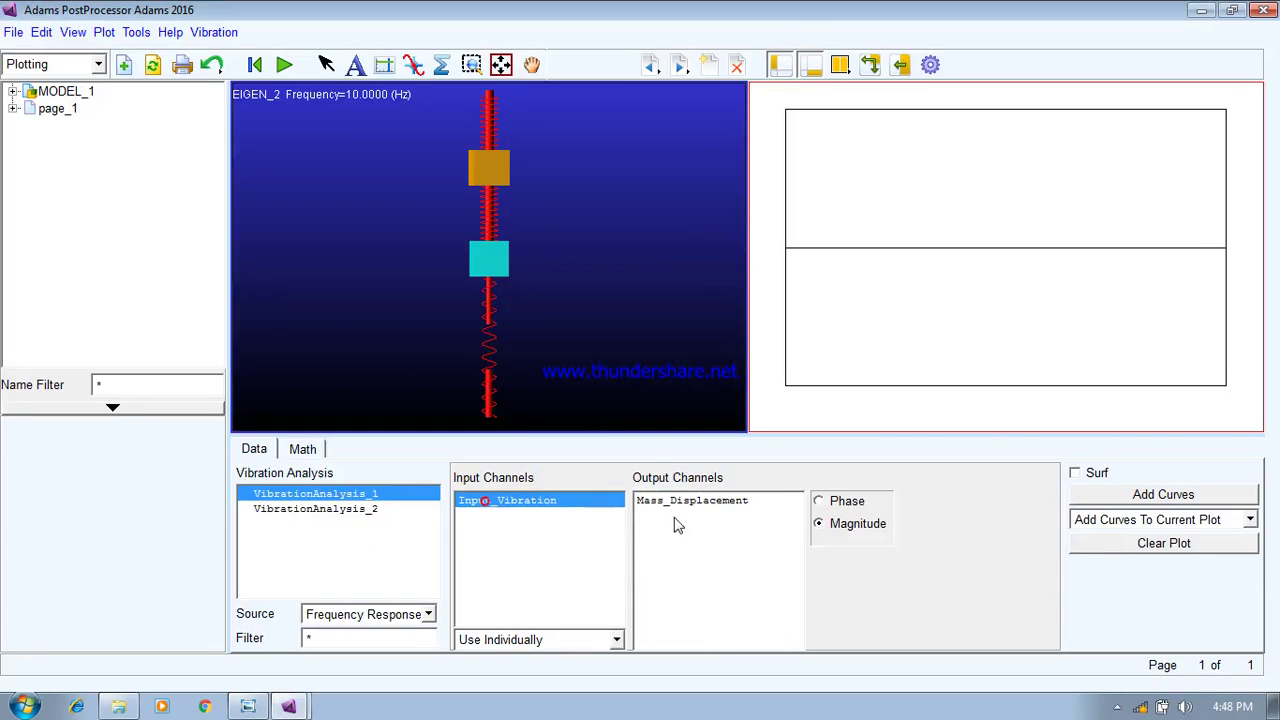
click(740, 502)
click(1108, 496)
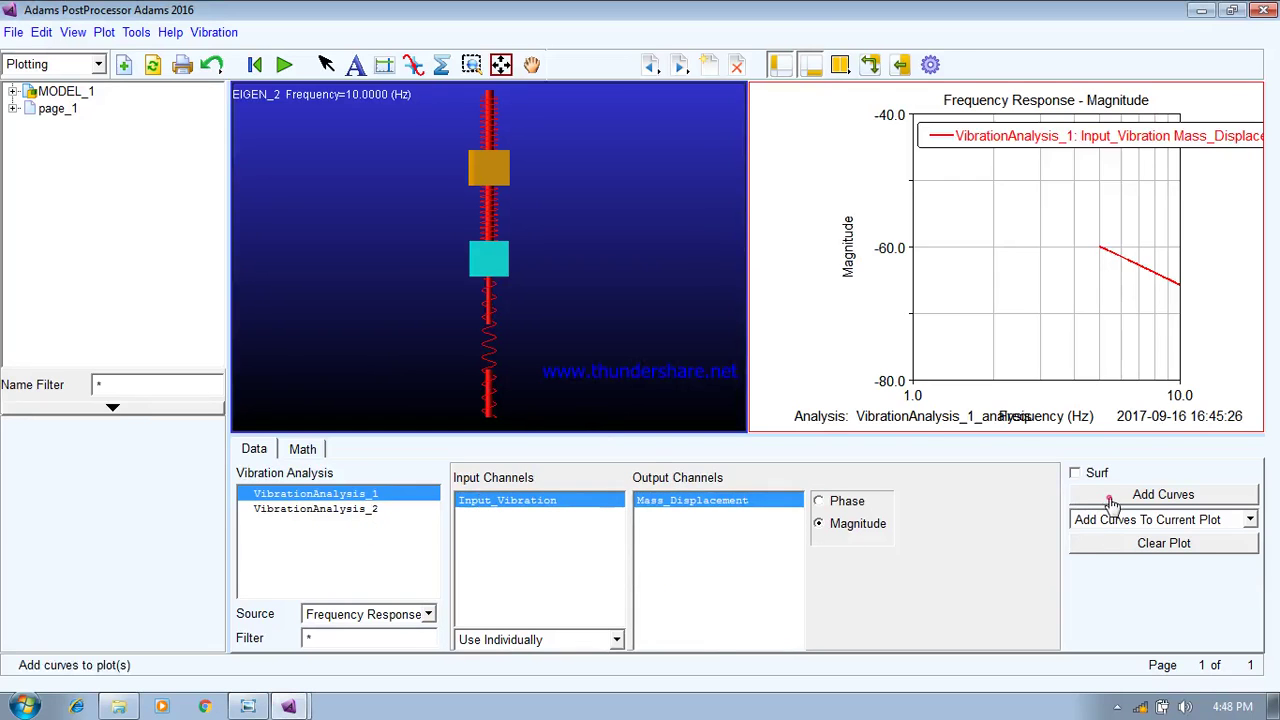
click(1116, 262)
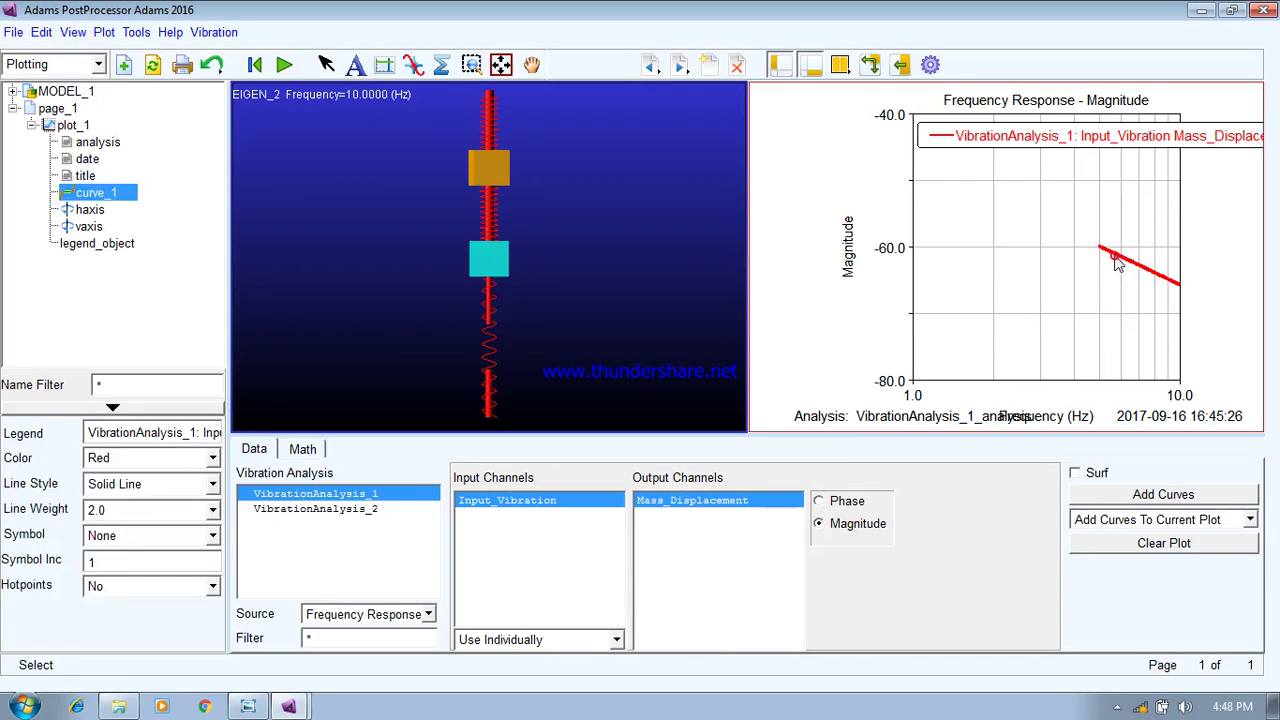
click(826, 224)
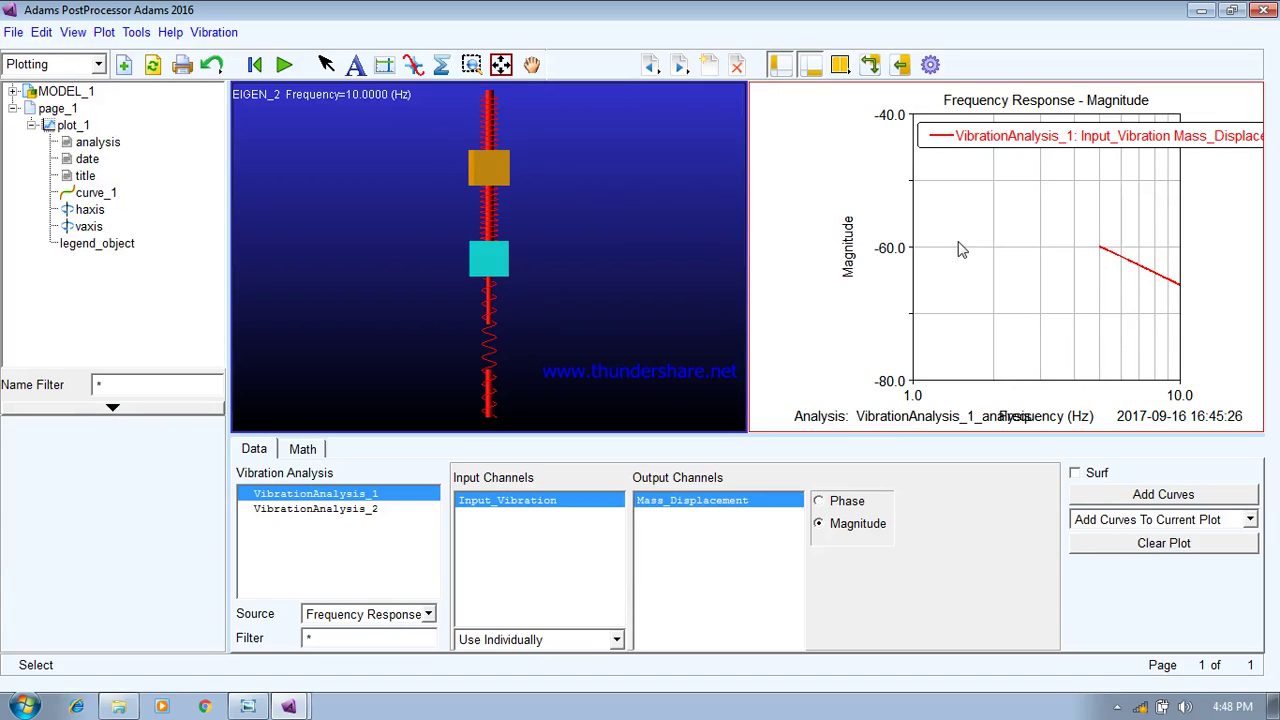